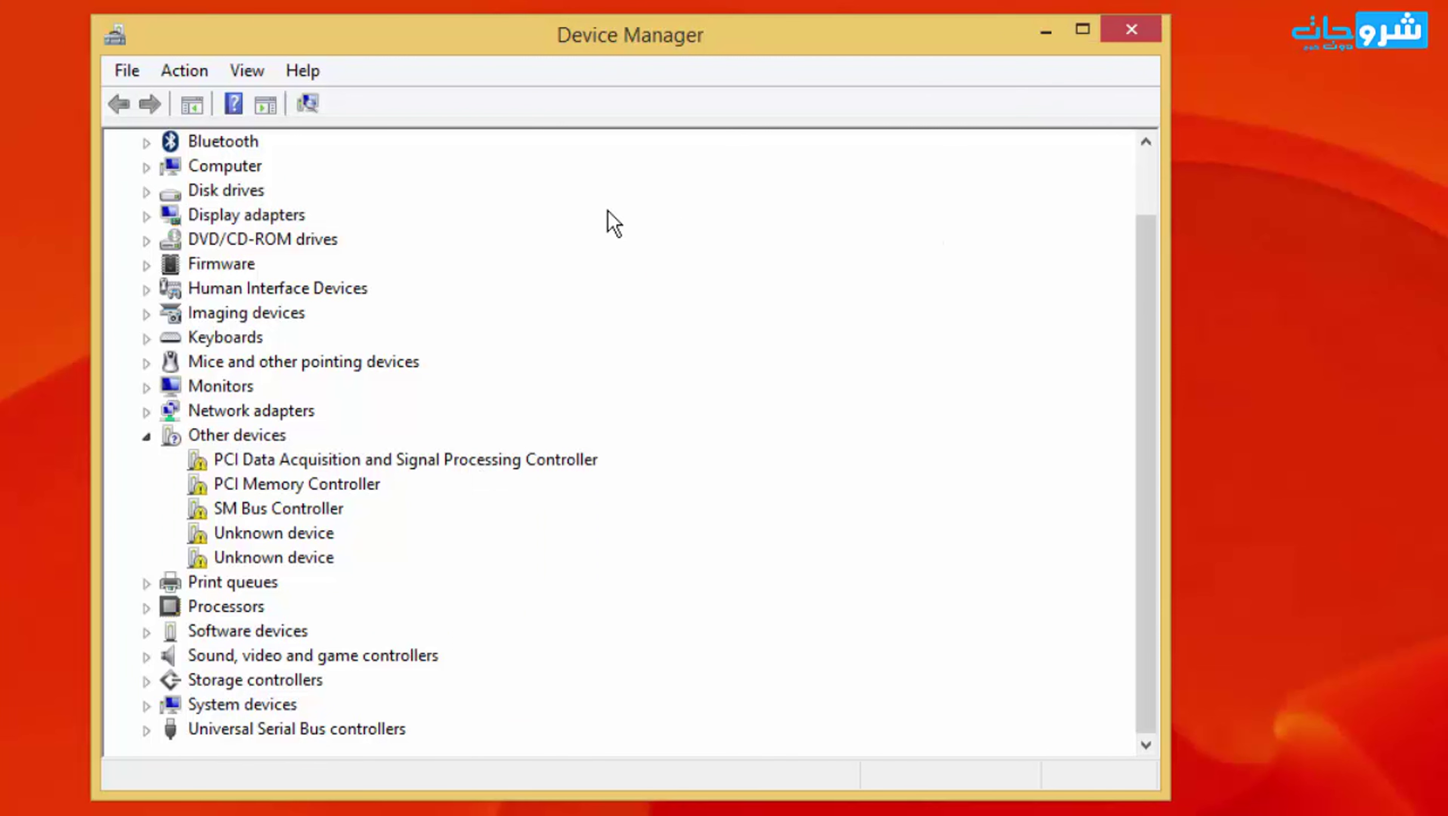
- Close Device Manager, view the display's Screen Resolution settings, and minimise that window
click(1130, 30)
right_click(670, 216)
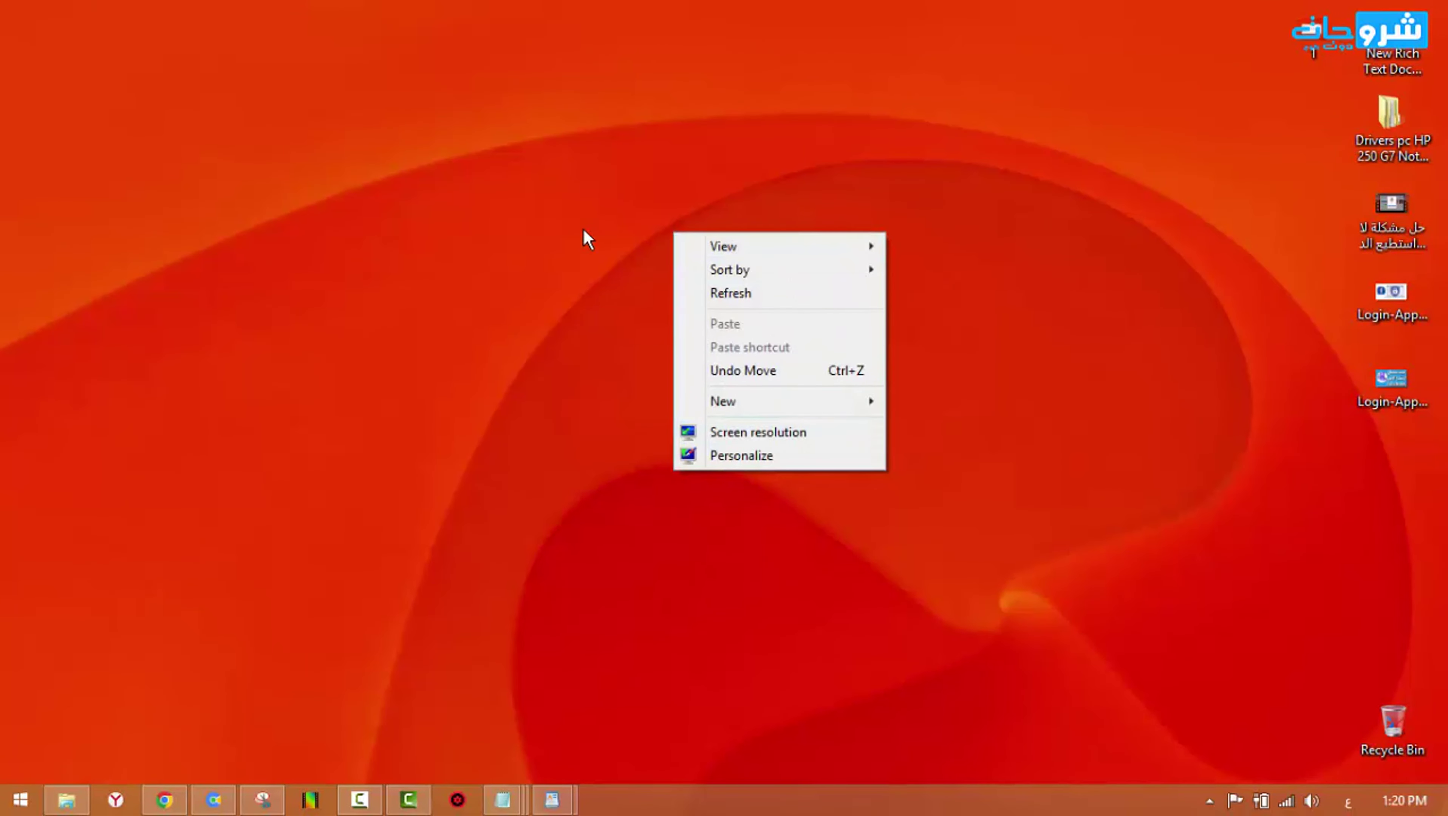
right_click(584, 231)
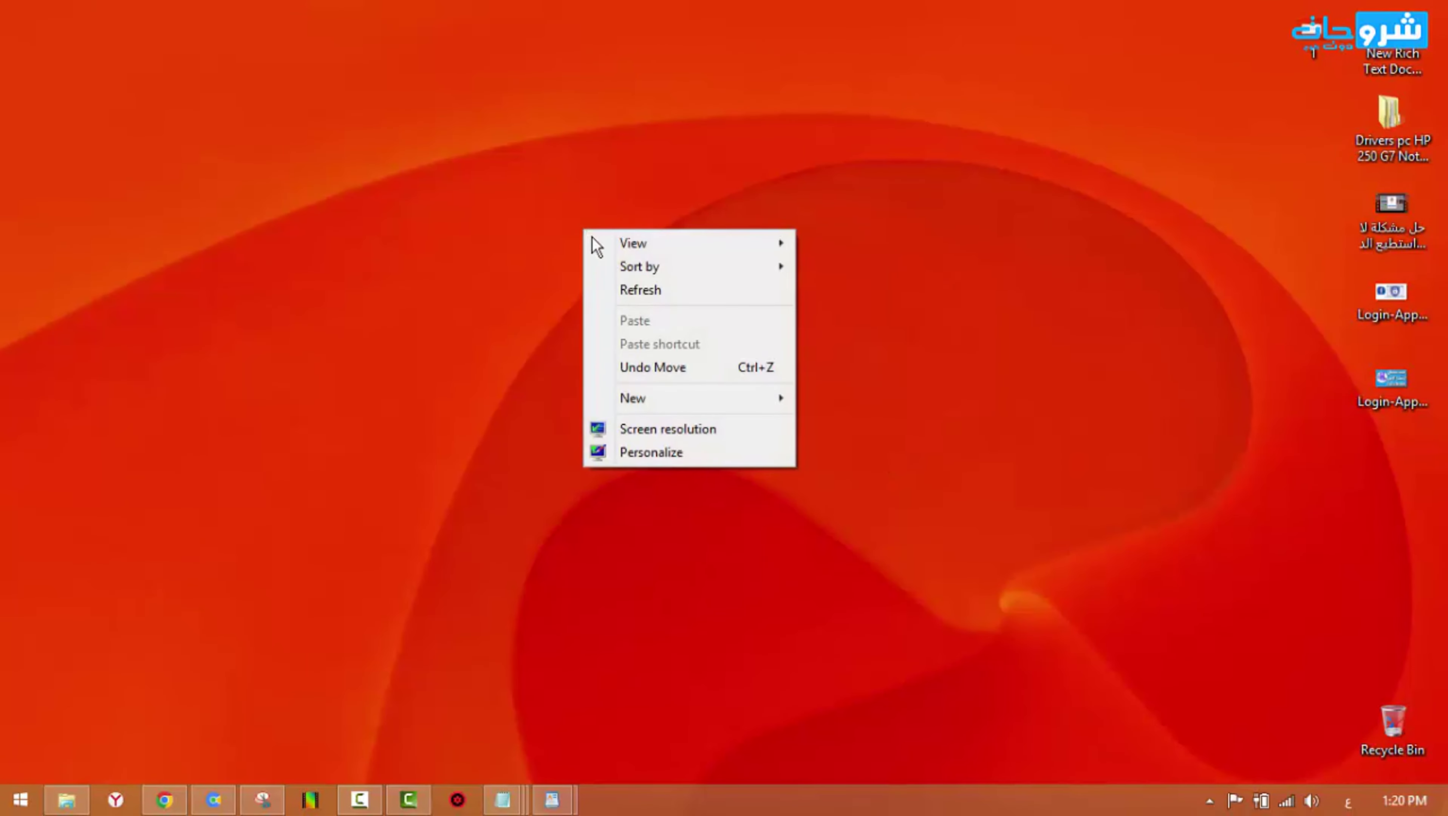
click(689, 427)
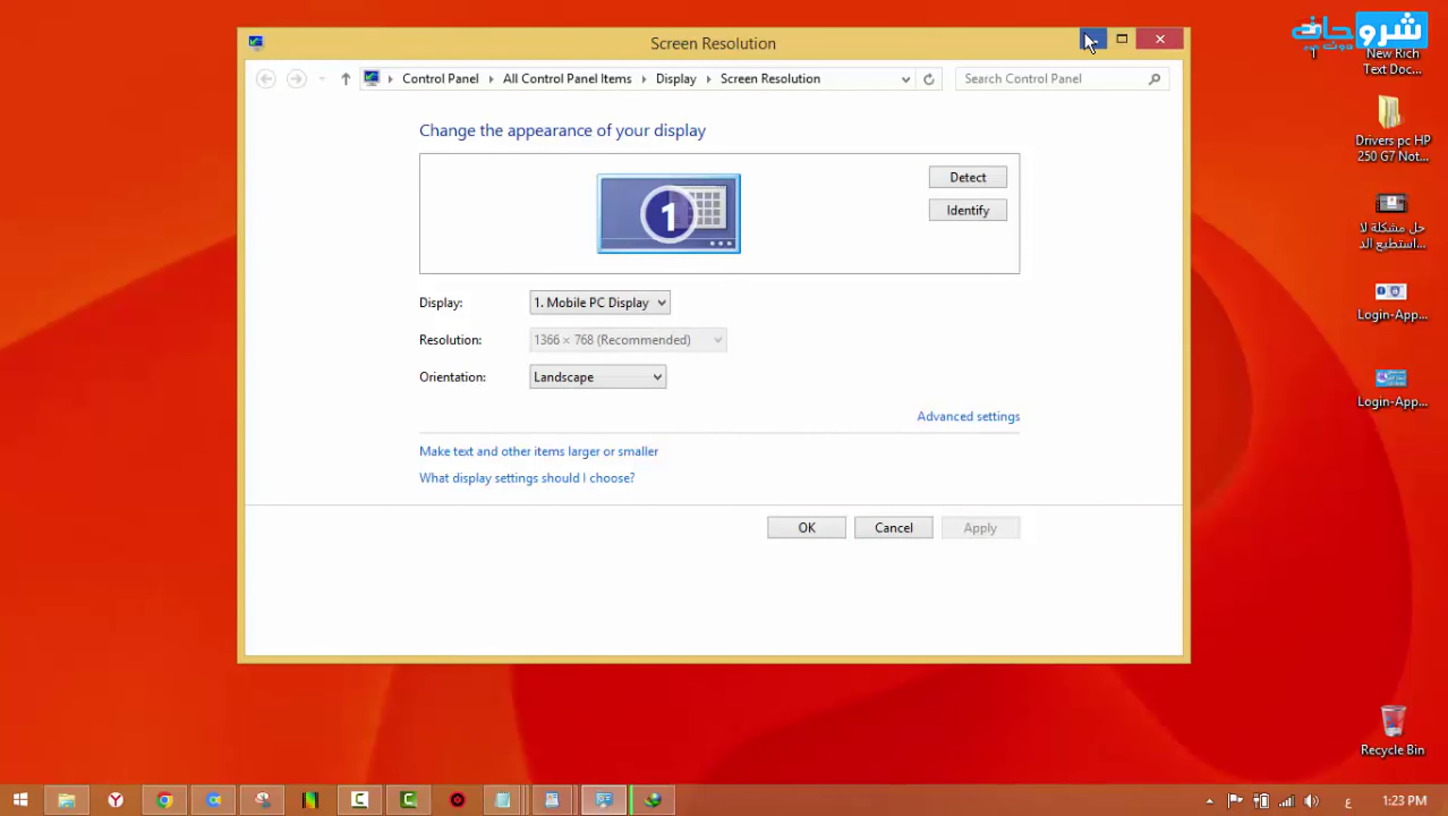
click(1092, 41)
- Open Device Manager and select the PCI Data Acquisition and Signal Processing Controller under Other devices
right_click(21, 799)
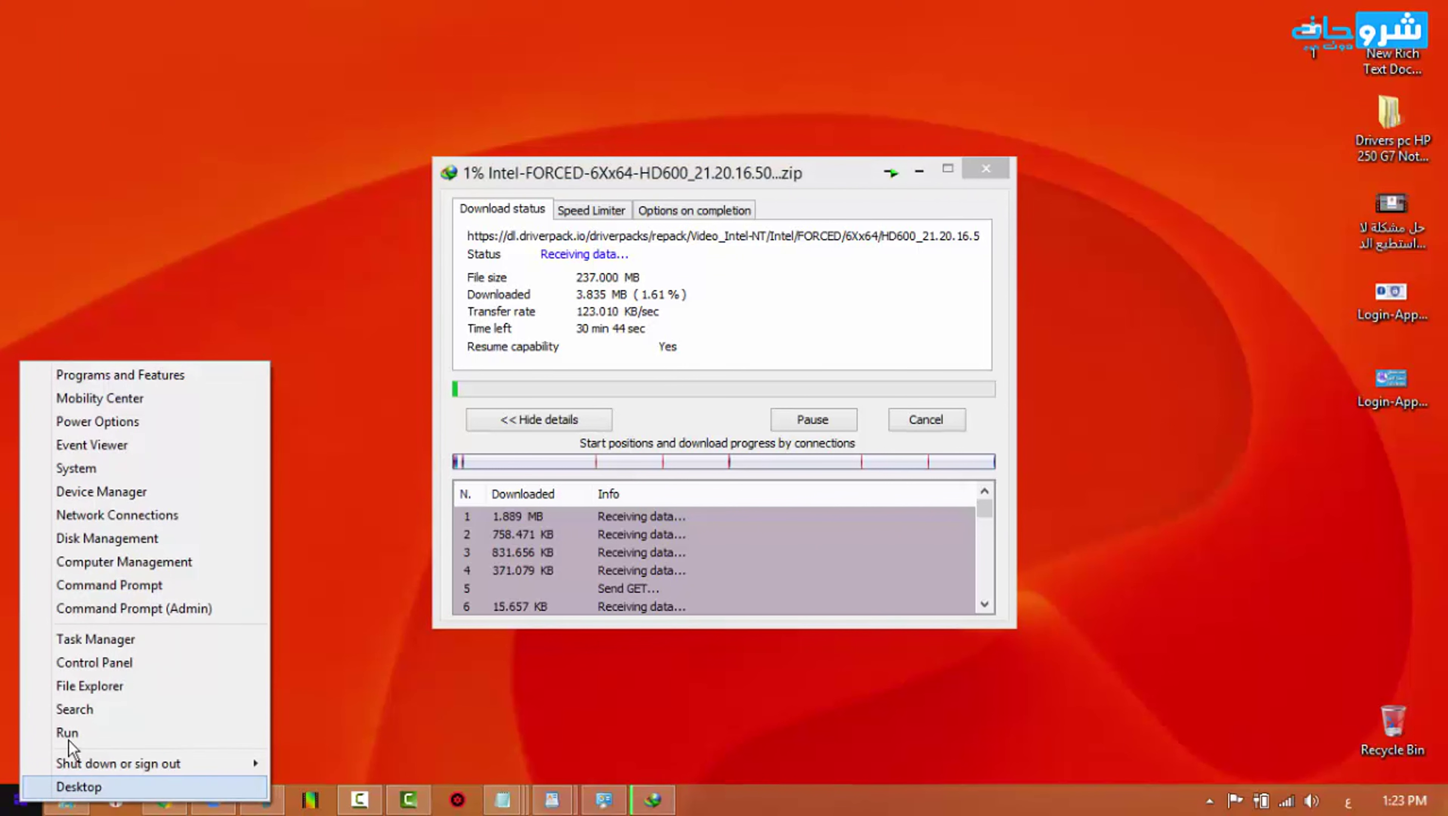
click(136, 493)
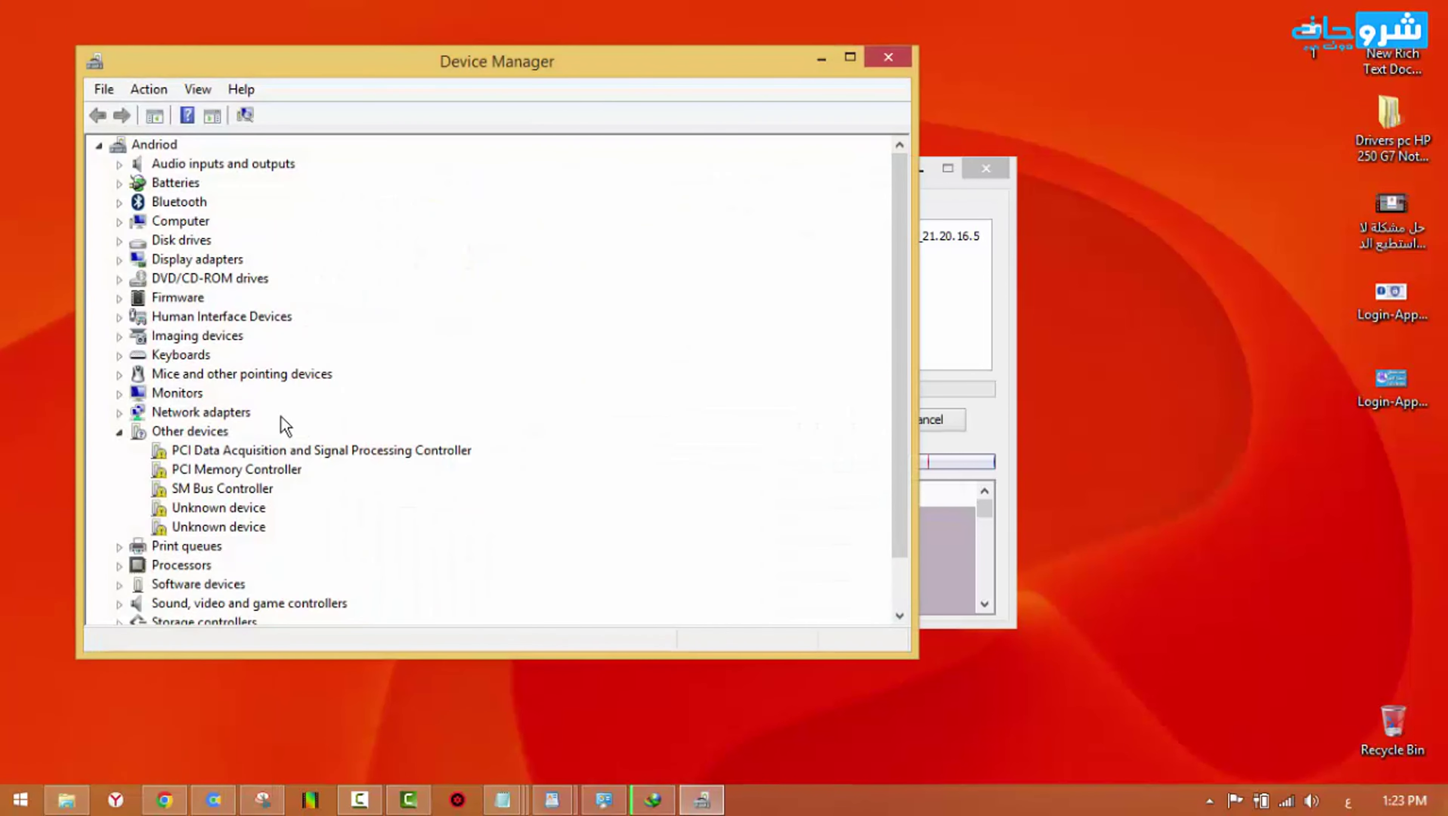
click(232, 451)
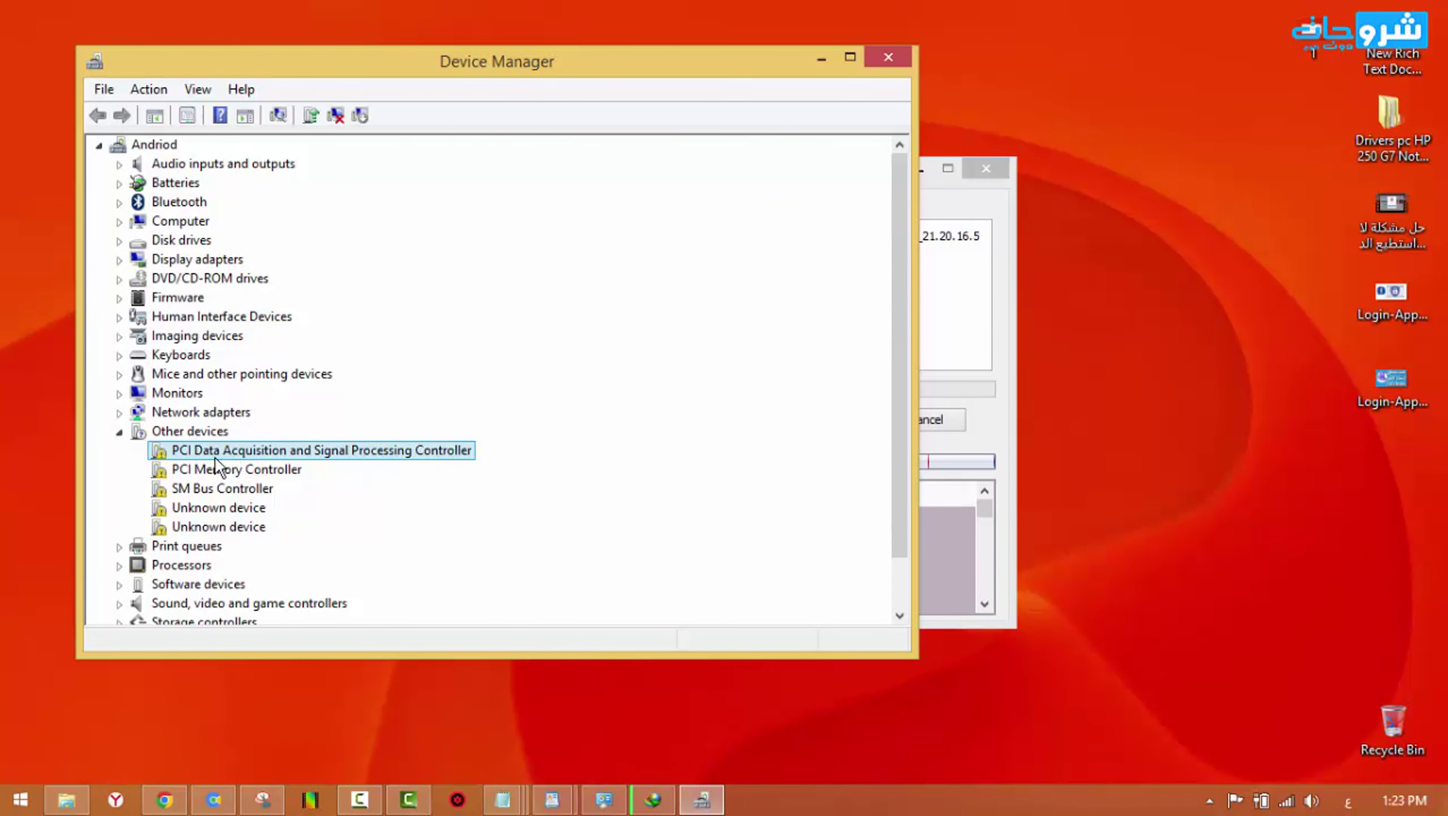
drag(900, 360, 914, 295)
- Copy the first Hardware Ids value, PCI\VEN_8086&DEV_9D31&SUBSYS_84A6103C&REV_21, from the PCI Data Acquisition controller's properties and close them
right_click(285, 456)
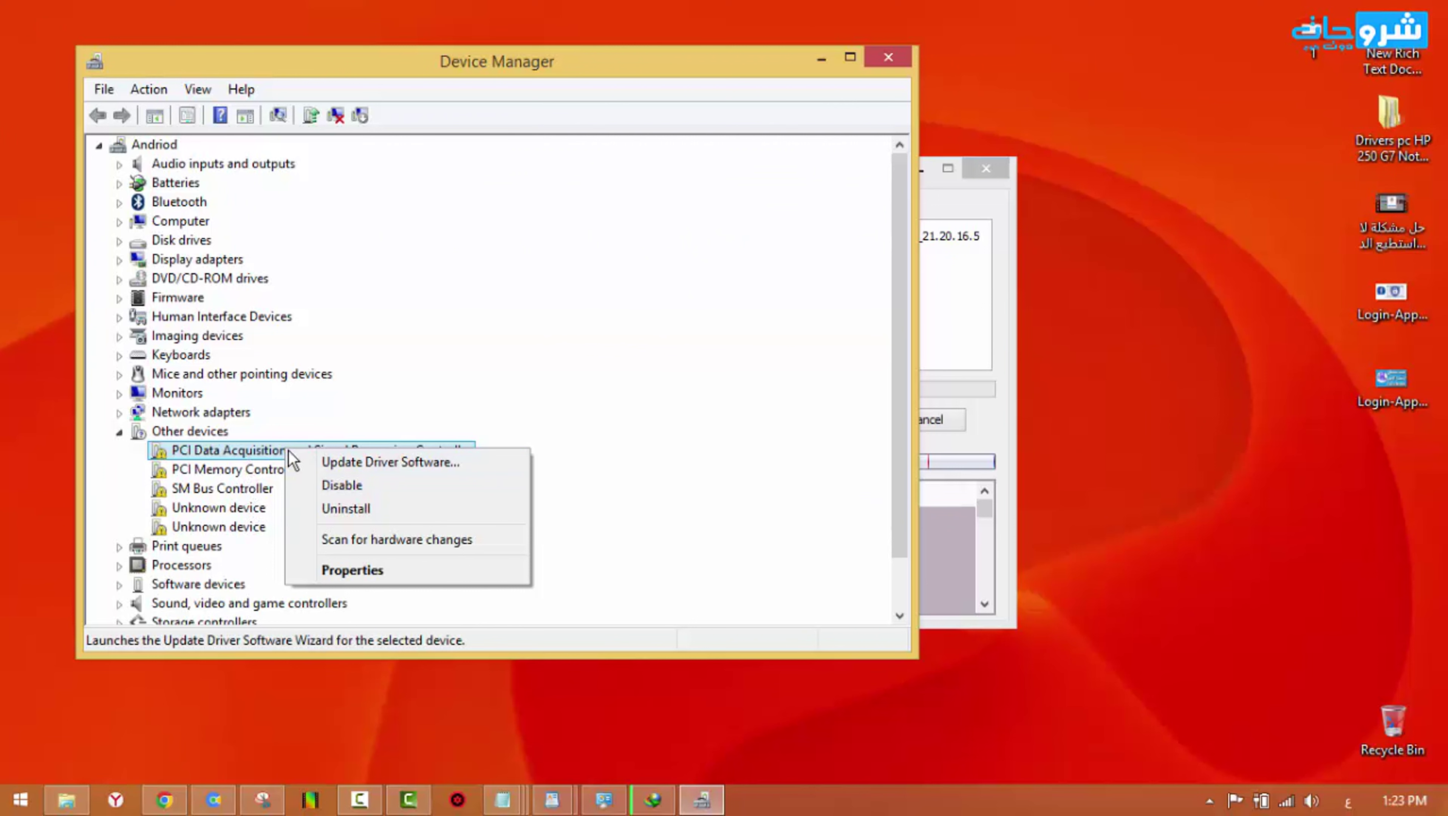
click(384, 571)
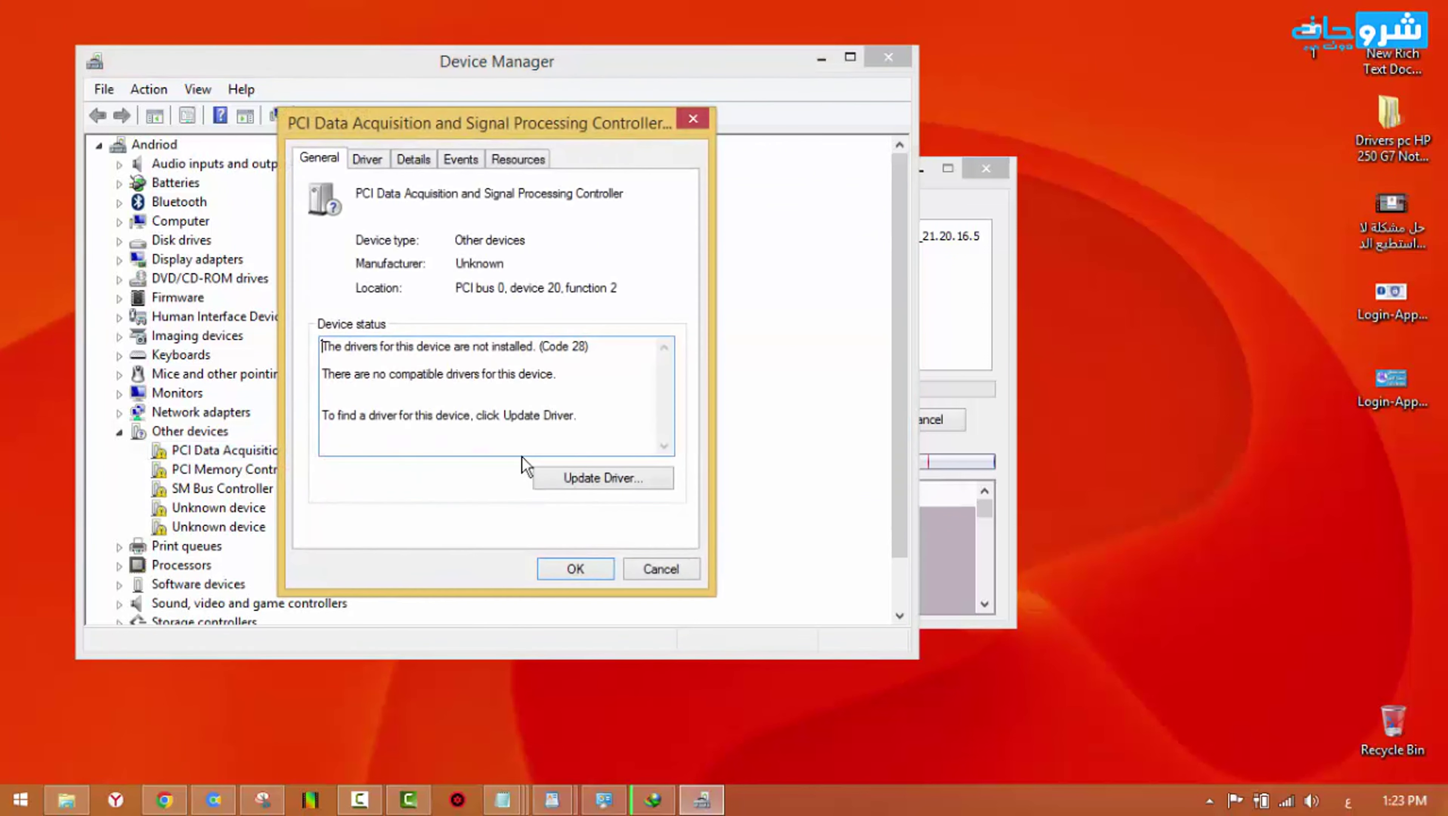
click(417, 163)
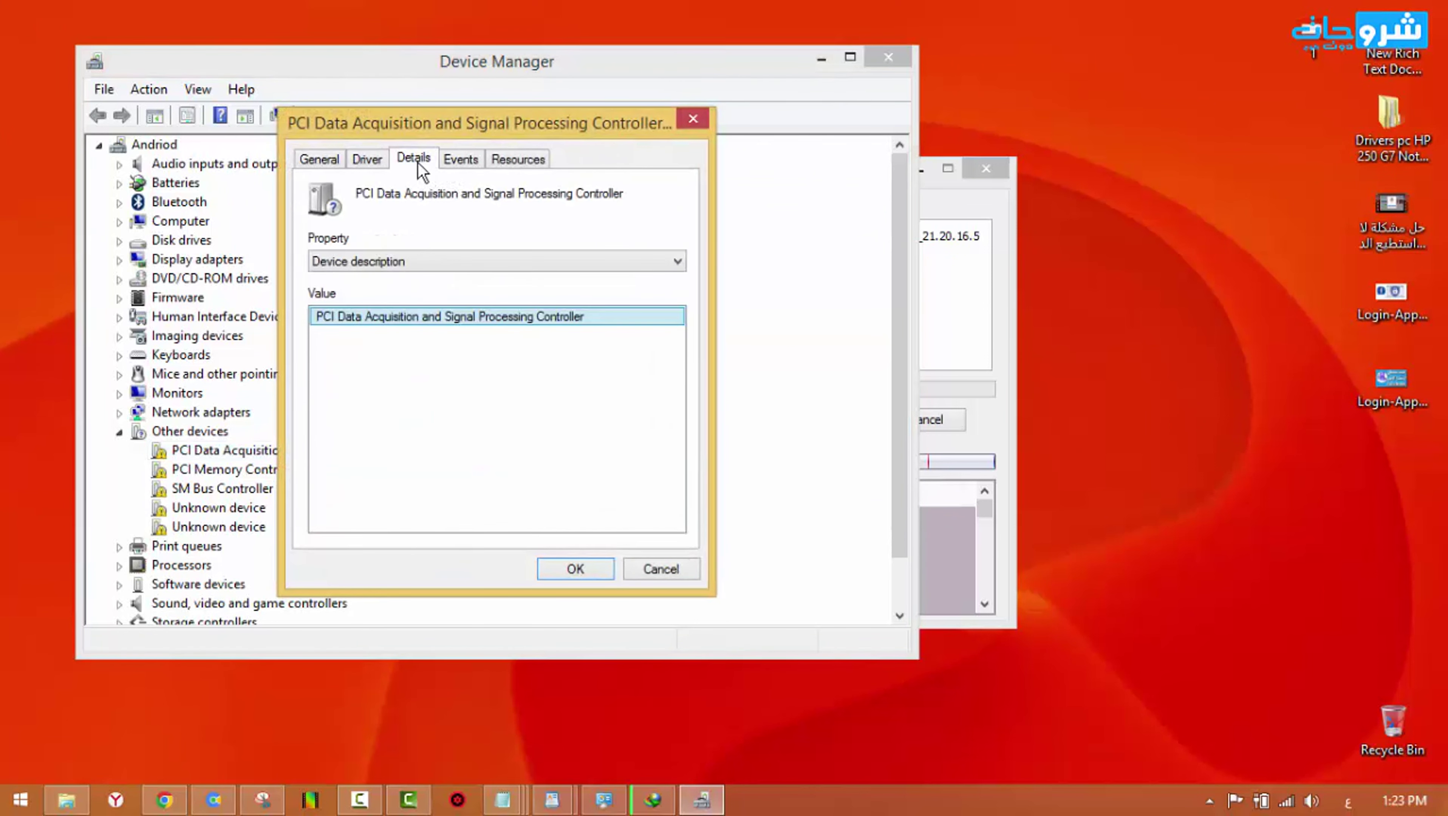
click(481, 268)
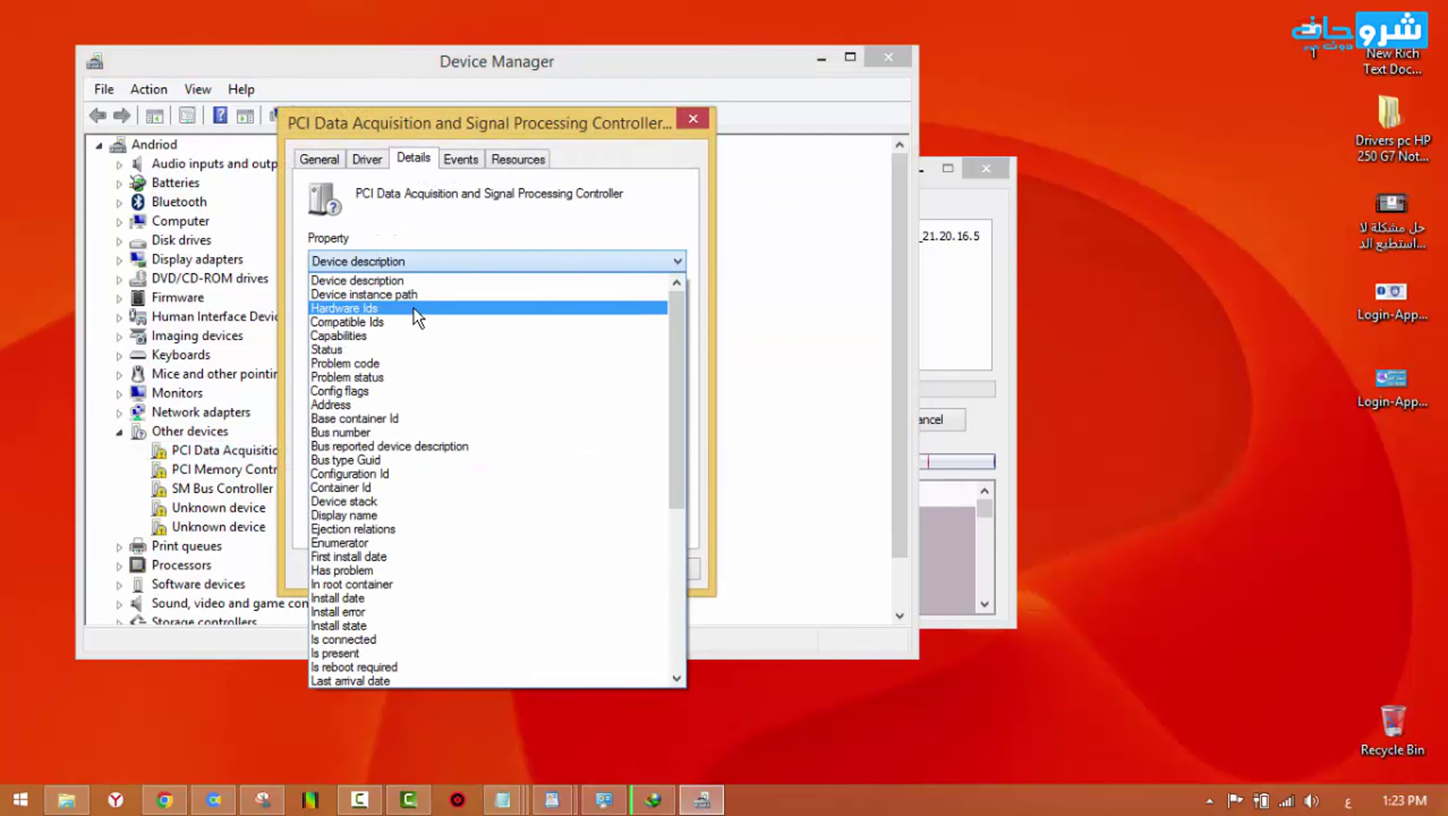
click(472, 309)
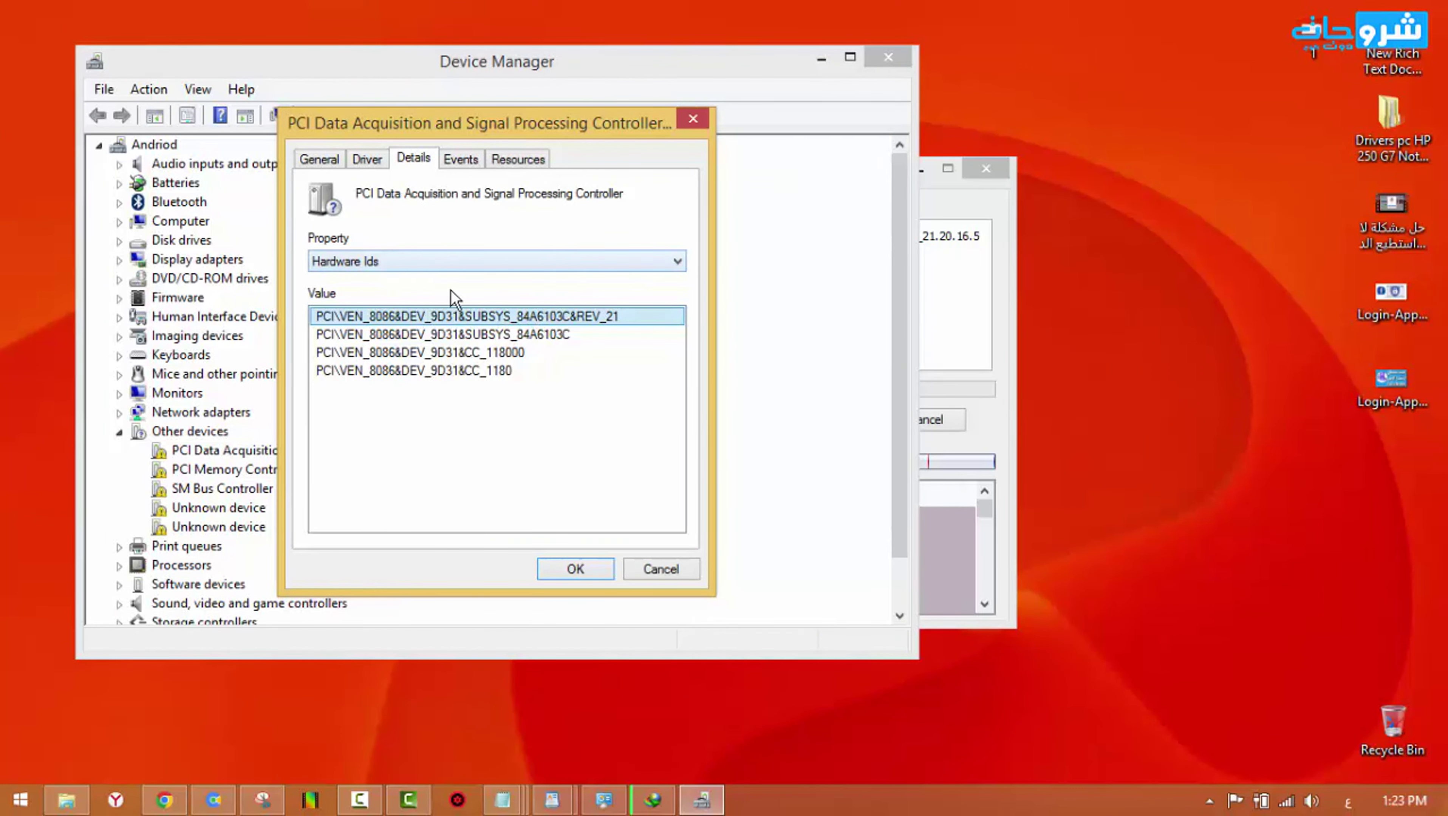
right_click(483, 312)
click(543, 325)
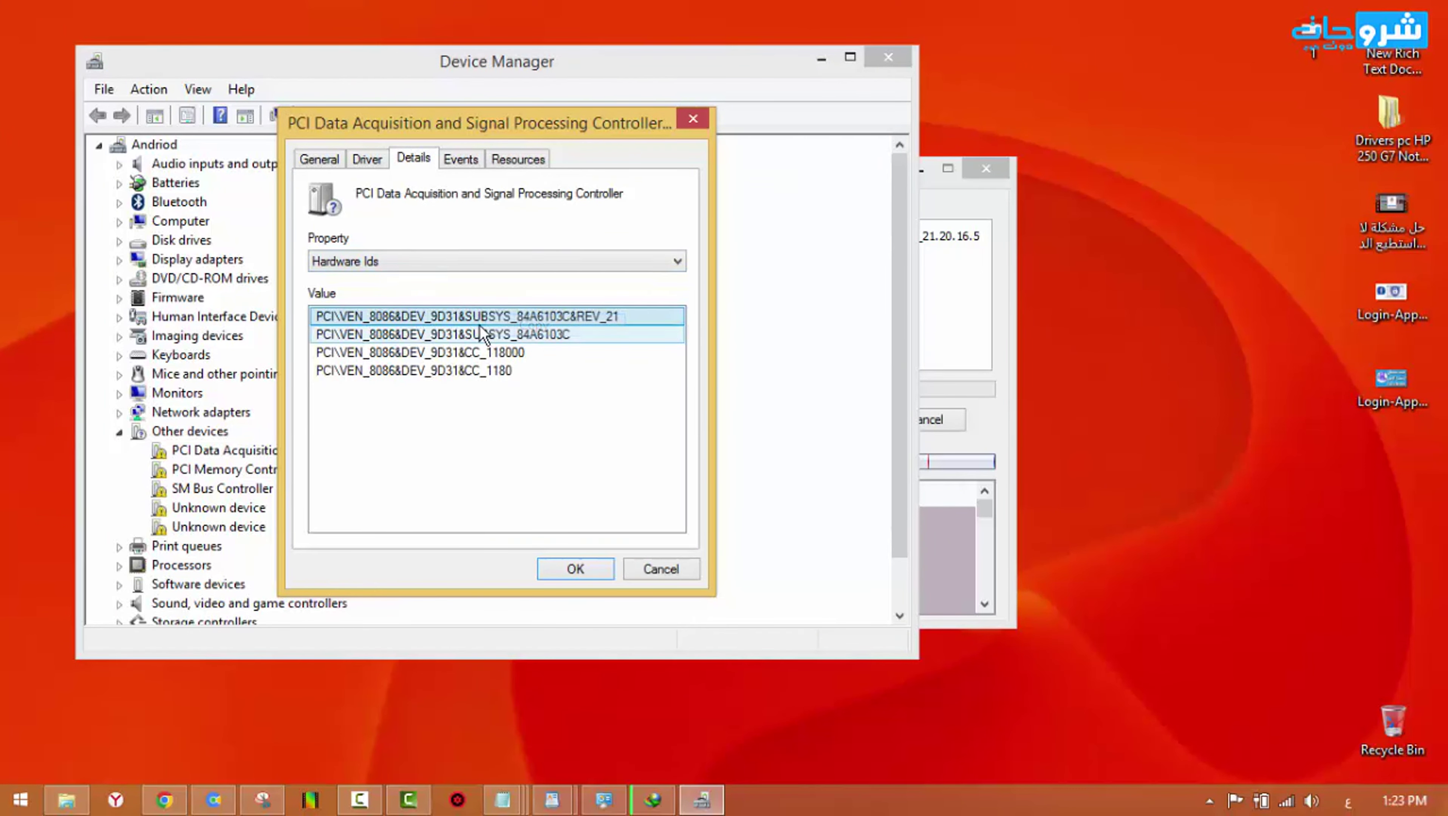
click(692, 120)
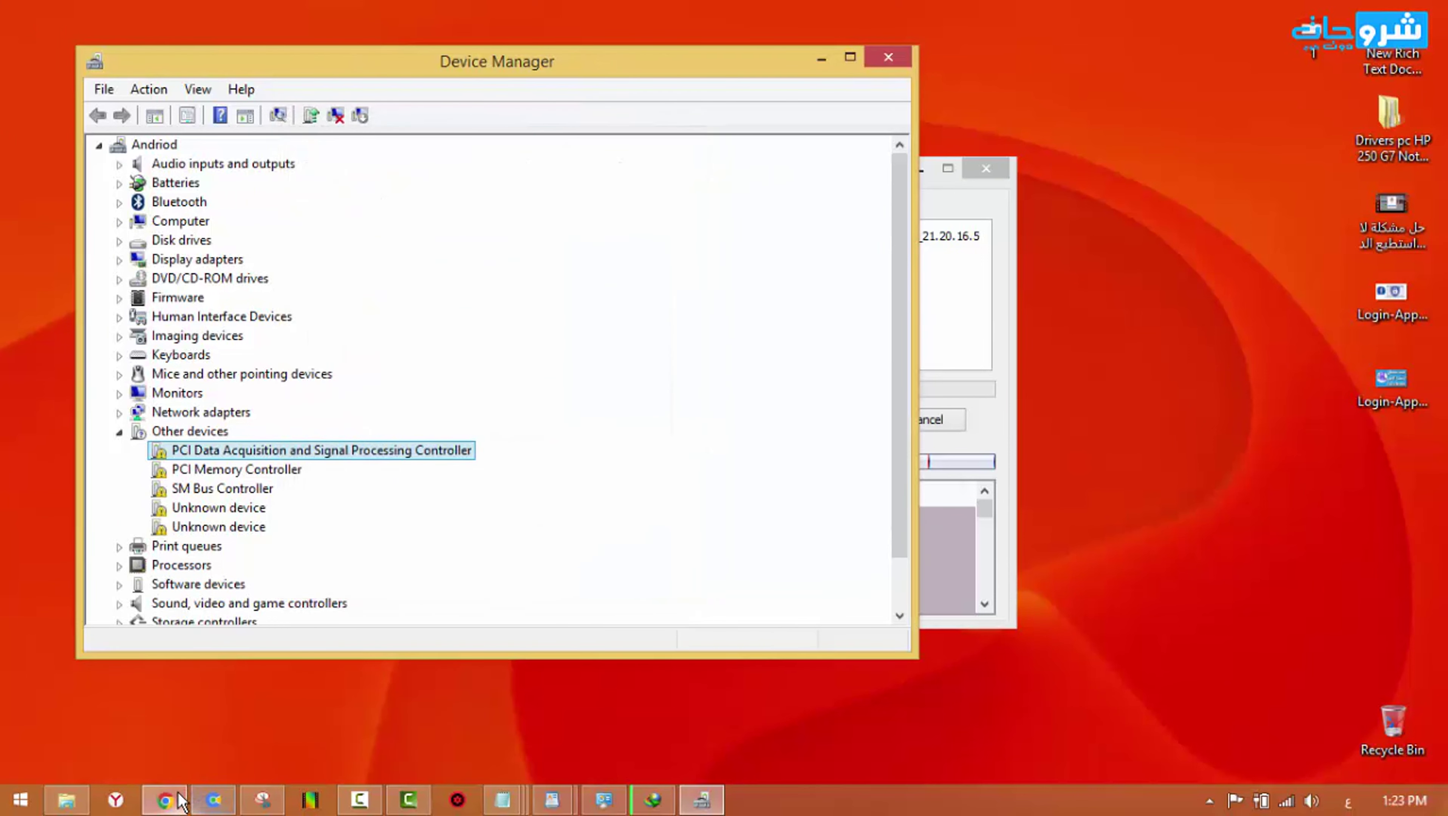
- Switch to the DriverPack Solution site in the browser and search for the copied hardware ID
click(213, 799)
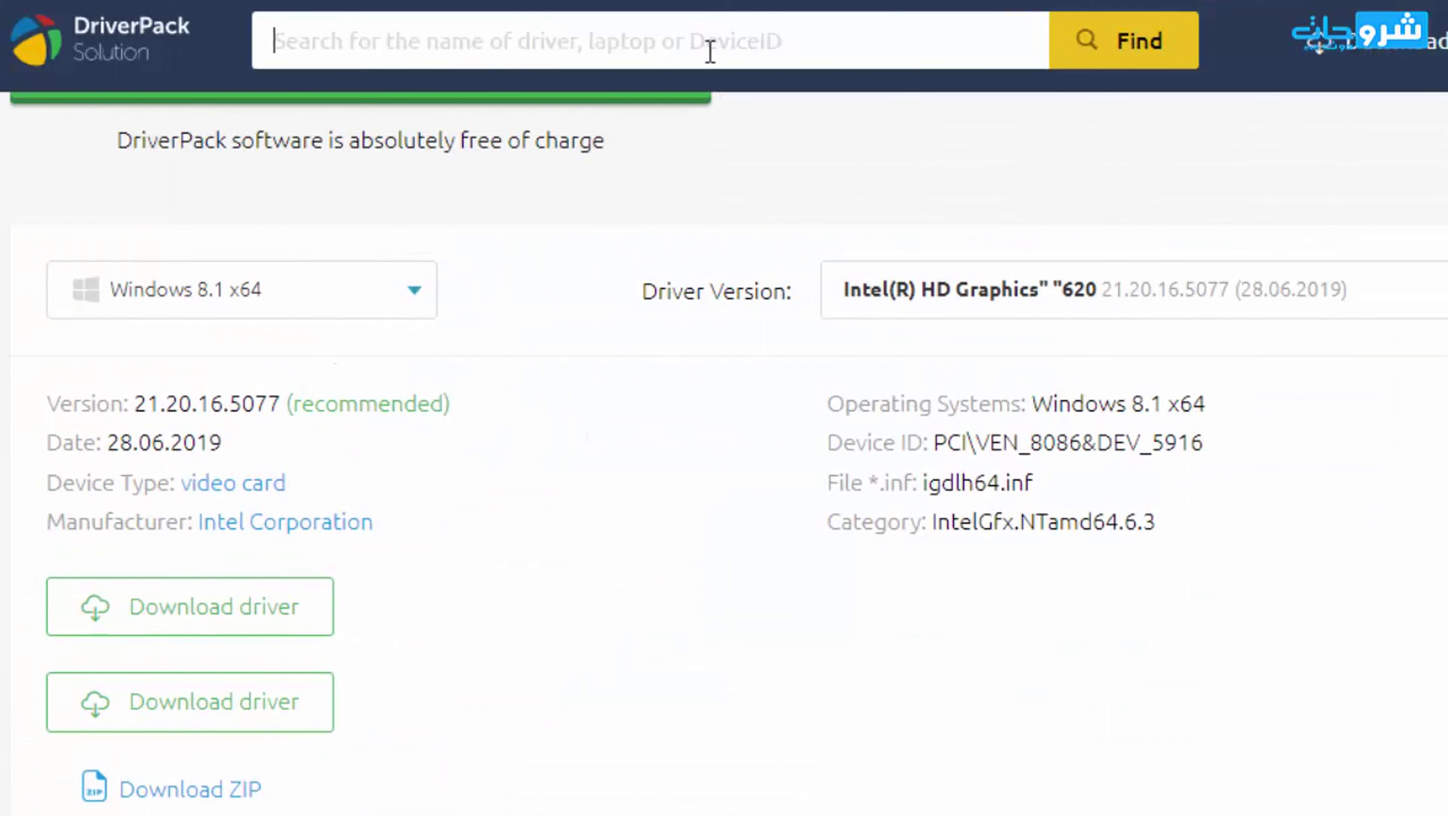
right_click(710, 51)
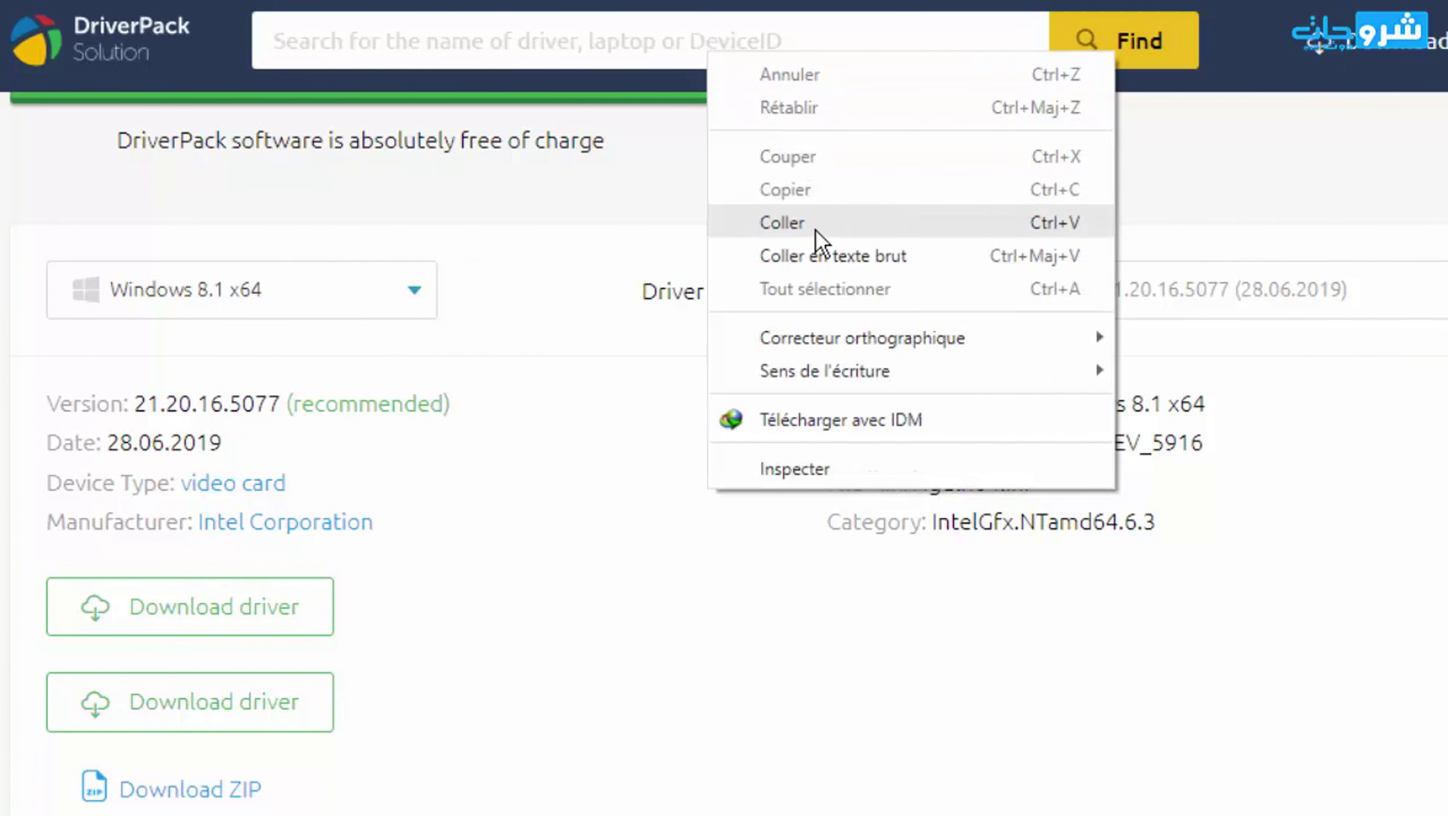
click(816, 231)
click(1099, 60)
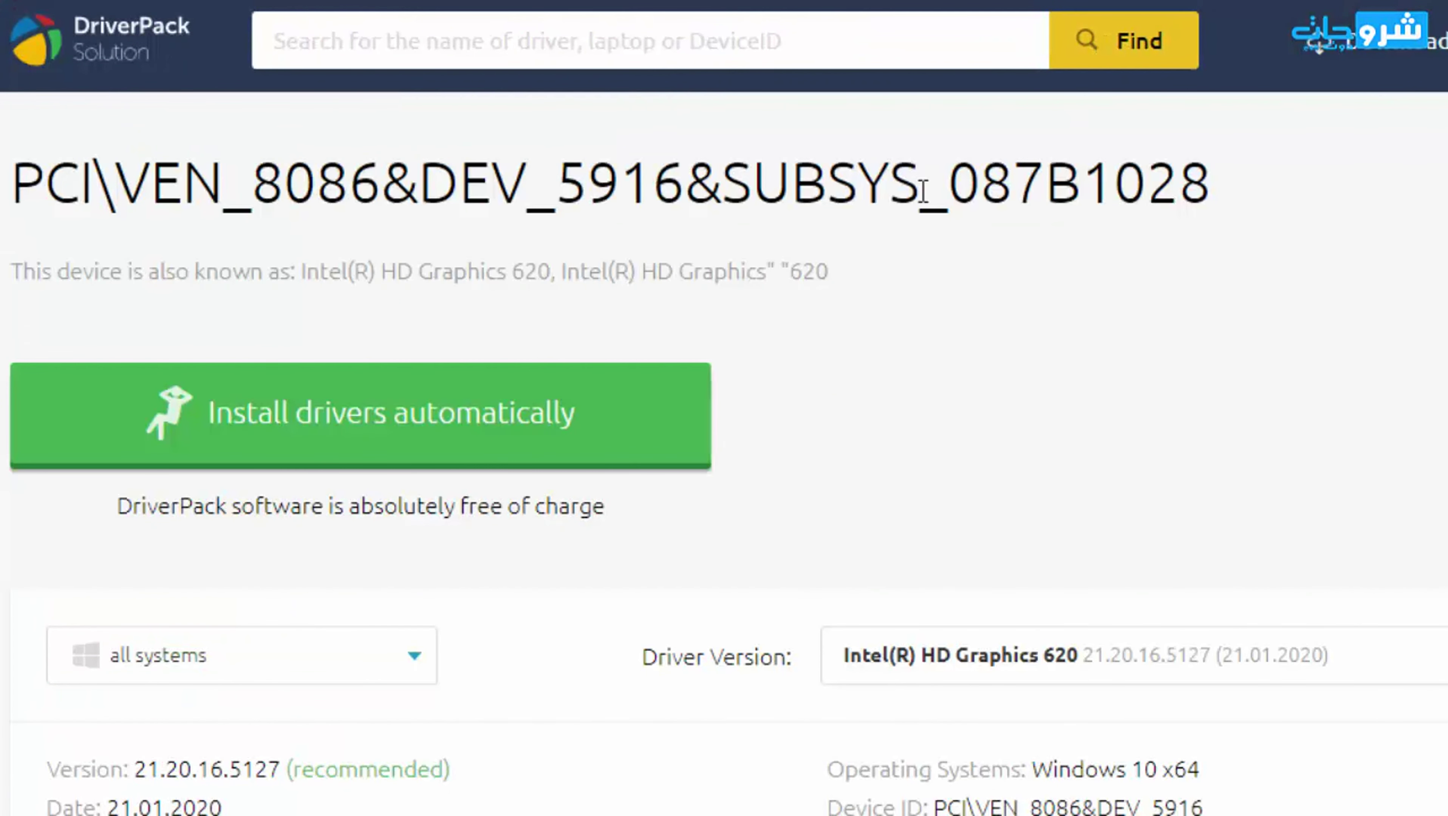
- Filter the driver results to the Windows 8.1 x64 operating system
scroll(818, 281, down, 5)
click(395, 404)
scroll(317, 401, down, 3)
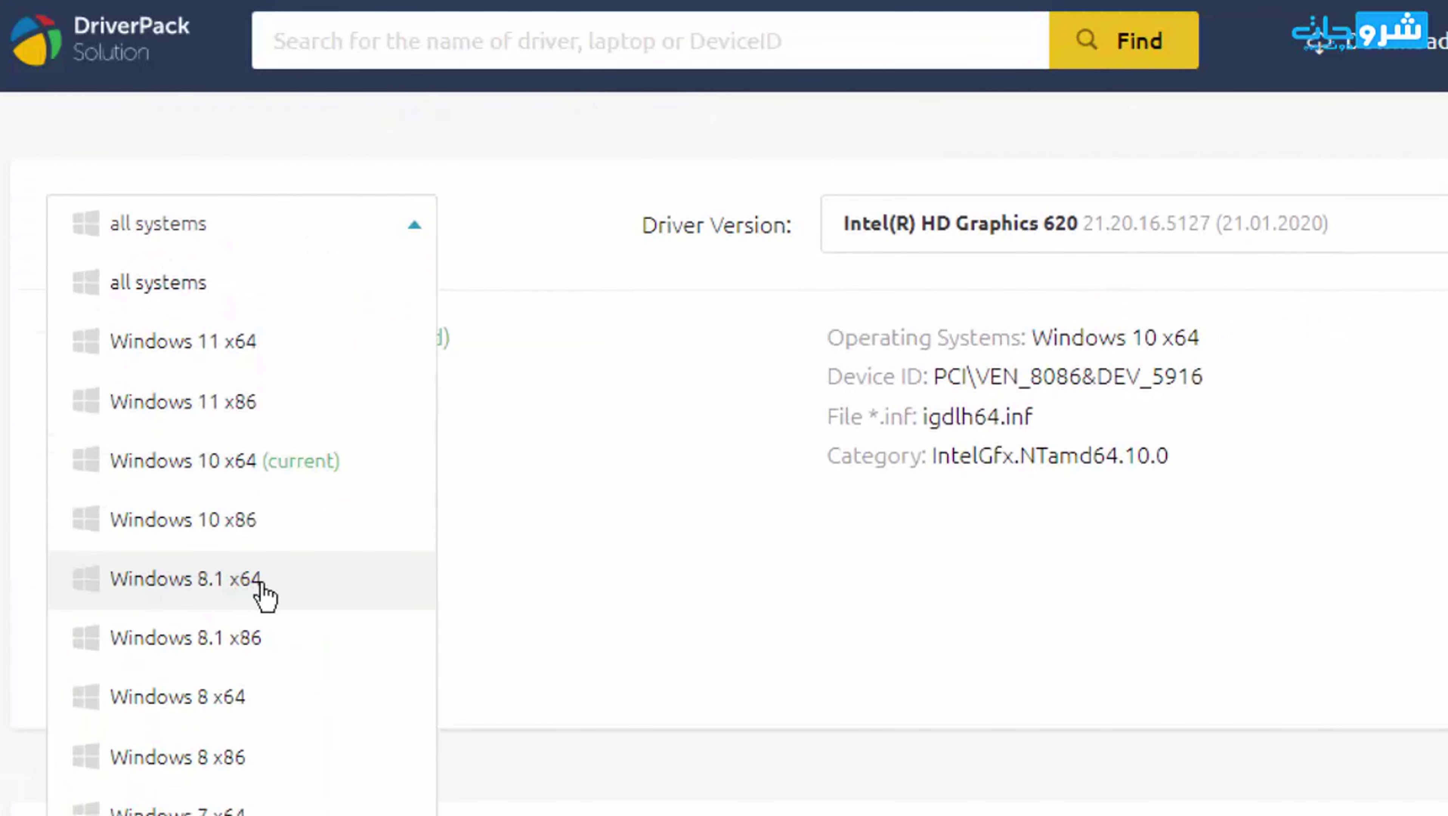
click(260, 594)
- Download the driver ZIP Intel-FORCED-Chipset-AllNTx64x86-10.1.1.34_old-drp to the Desktop and minimise the download progress window
scroll(766, 395, down, 10)
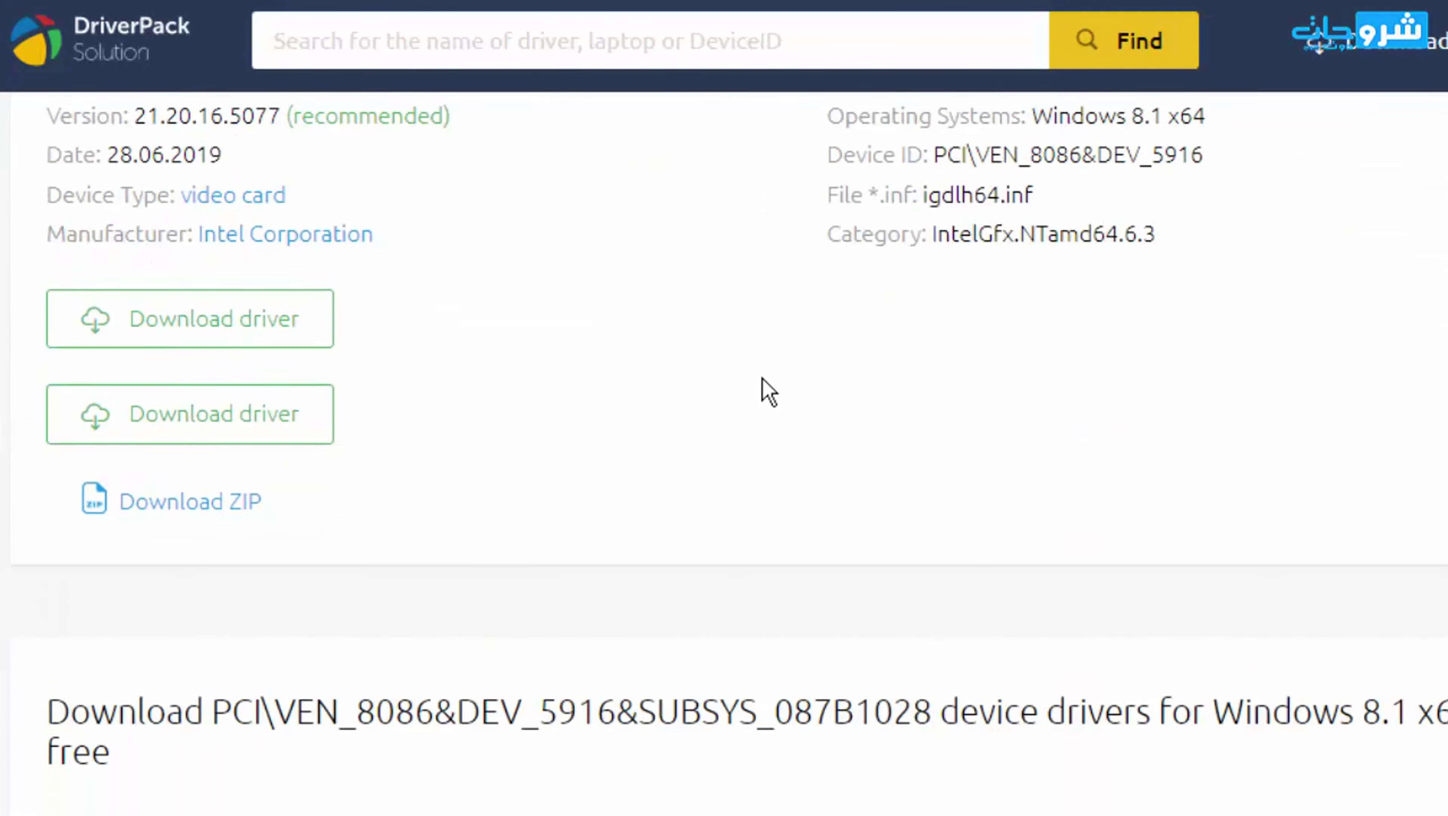
scroll(766, 394, down, 5)
click(224, 218)
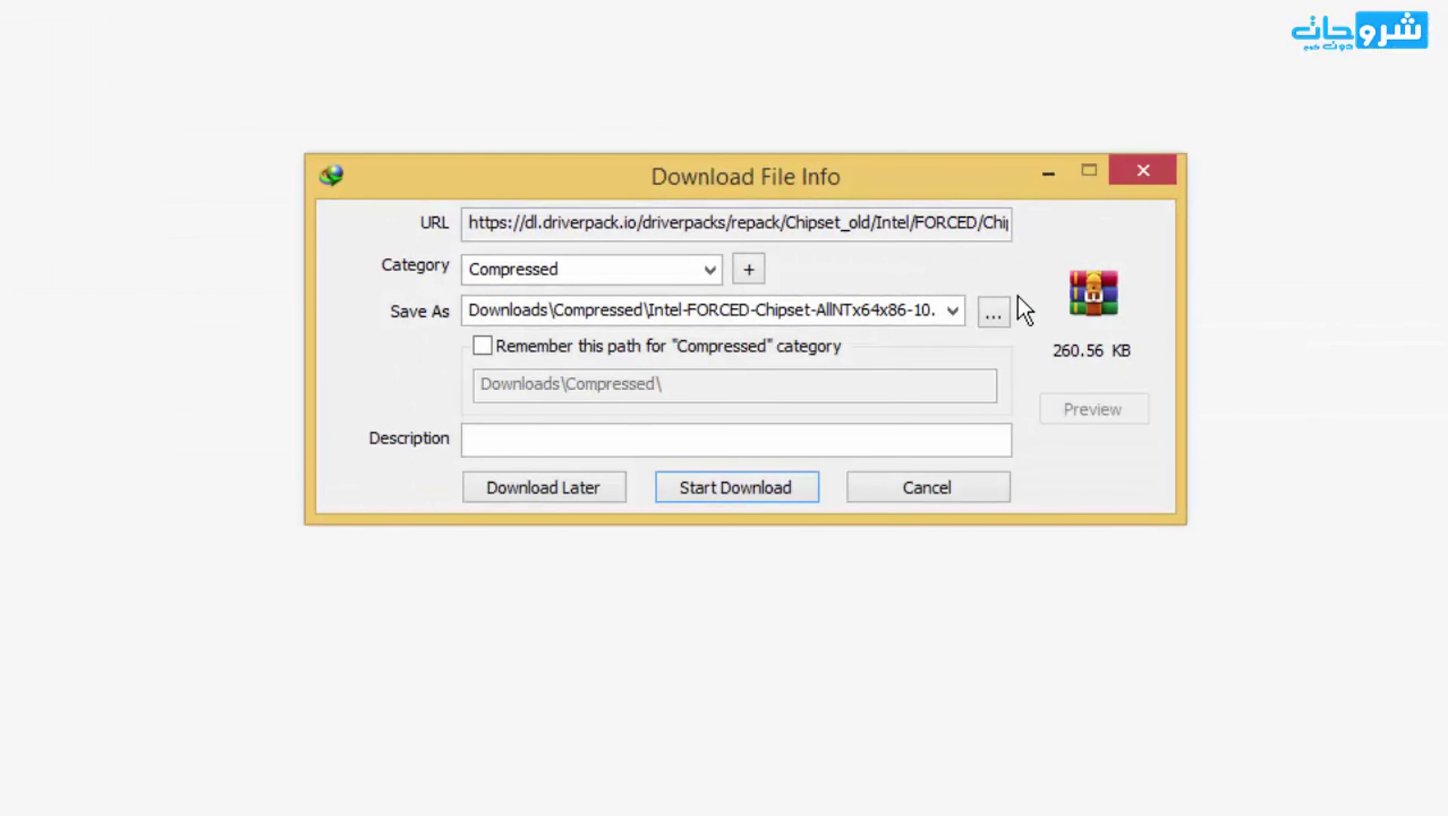
click(995, 313)
click(366, 183)
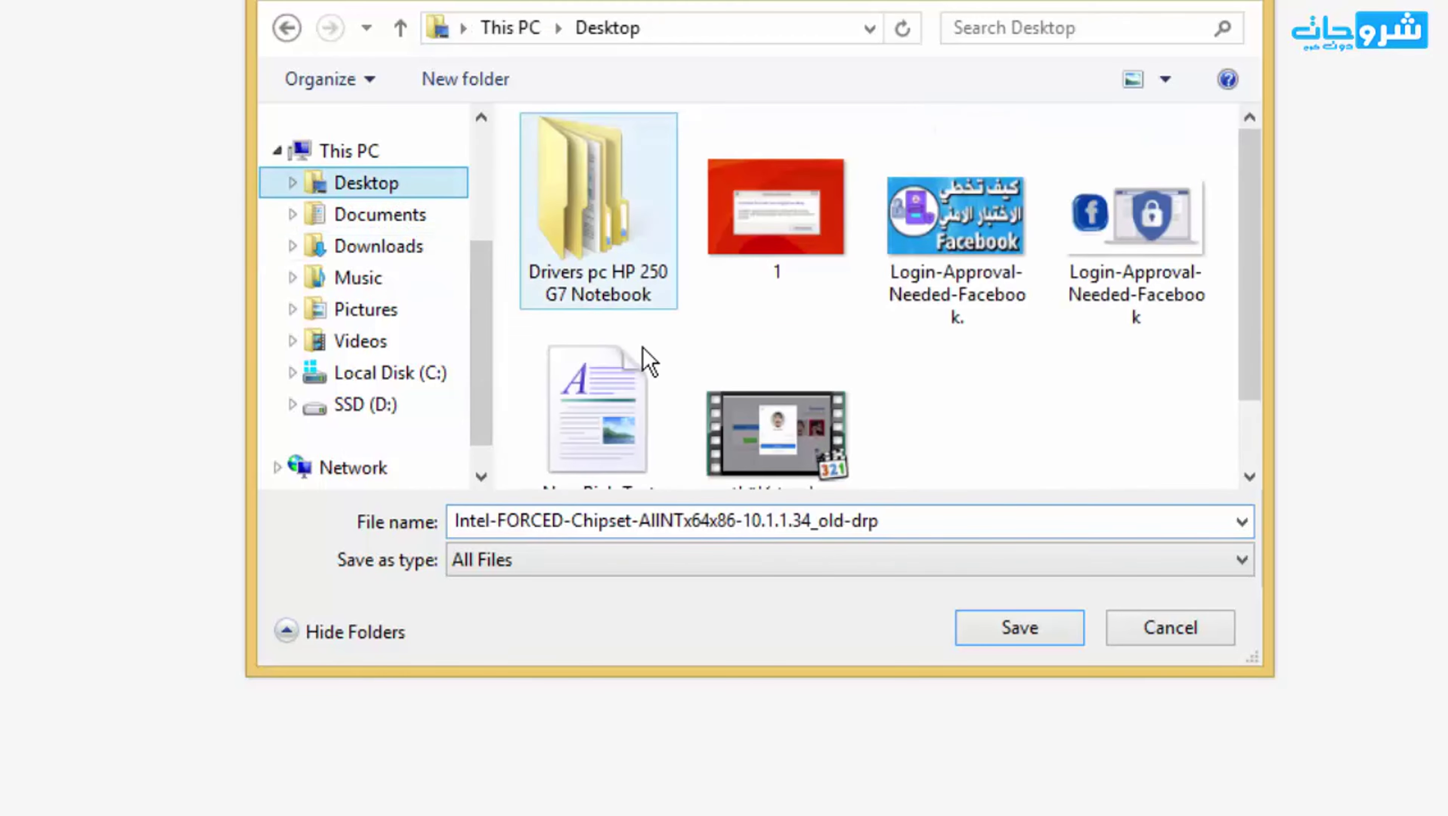
click(982, 629)
click(752, 492)
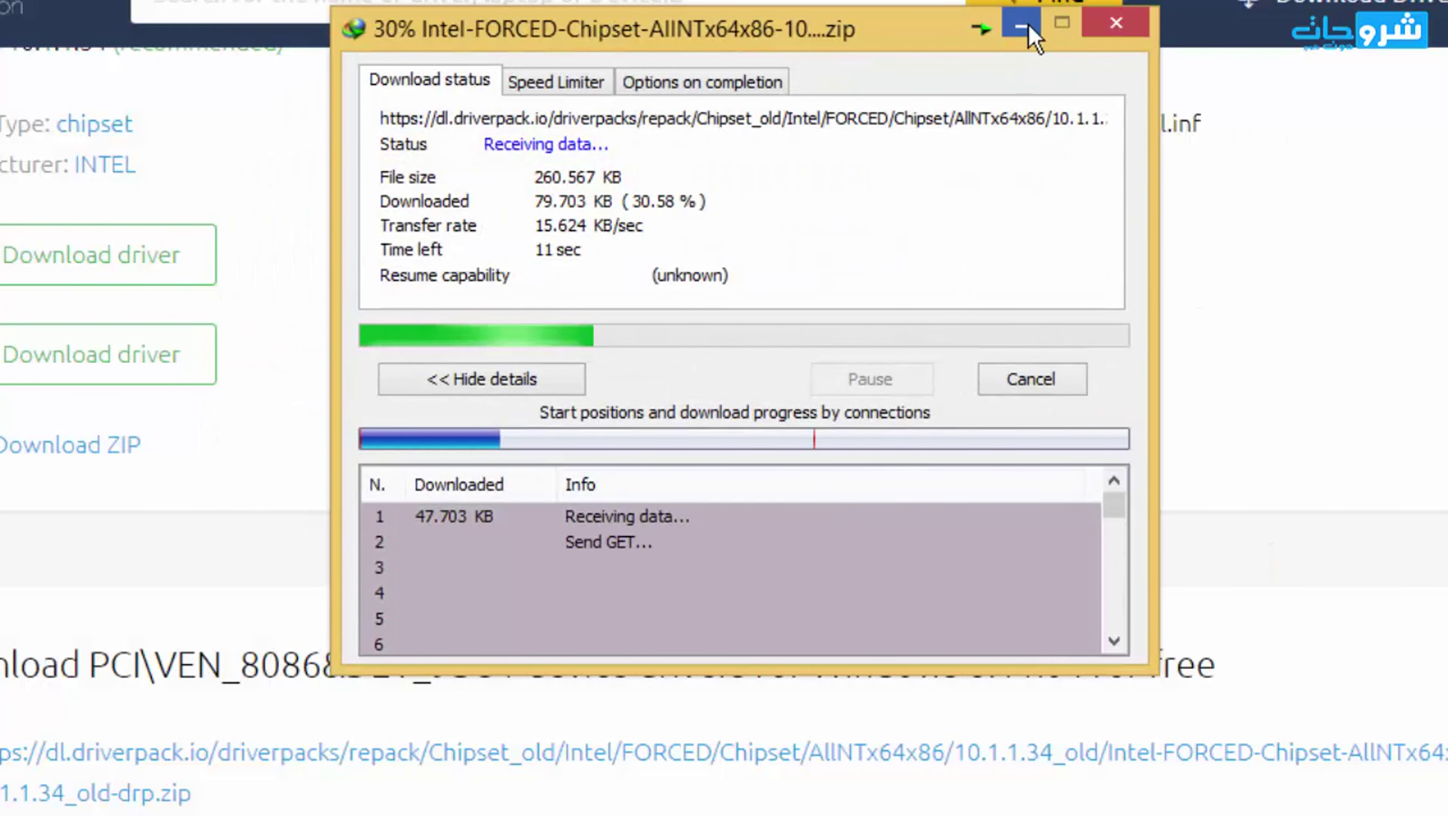
click(1021, 30)
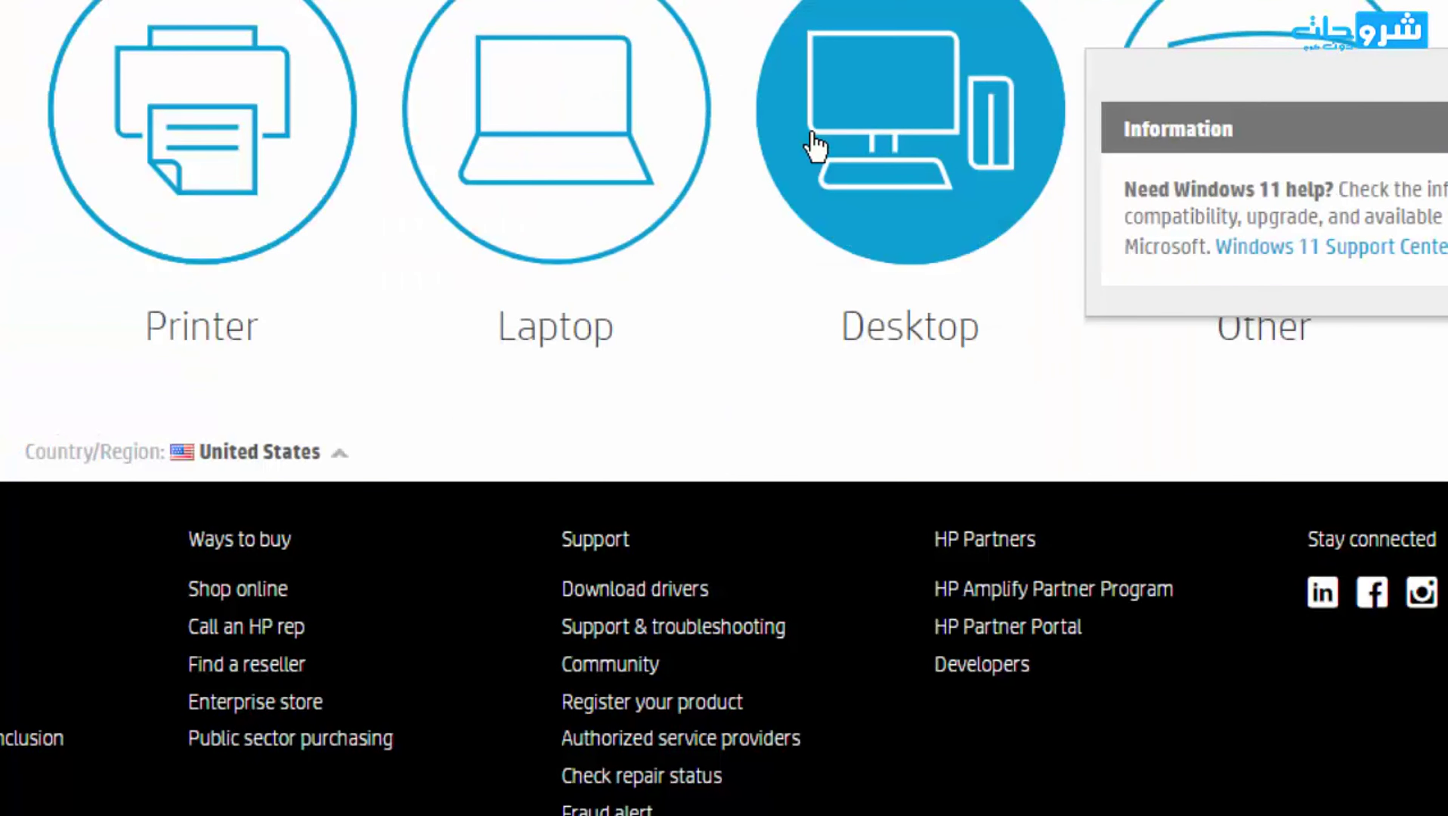
- Dismiss the completed download notice and clear the desktop by minimising Device Manager and the graphics driver's download window
scroll(815, 145, up, 5)
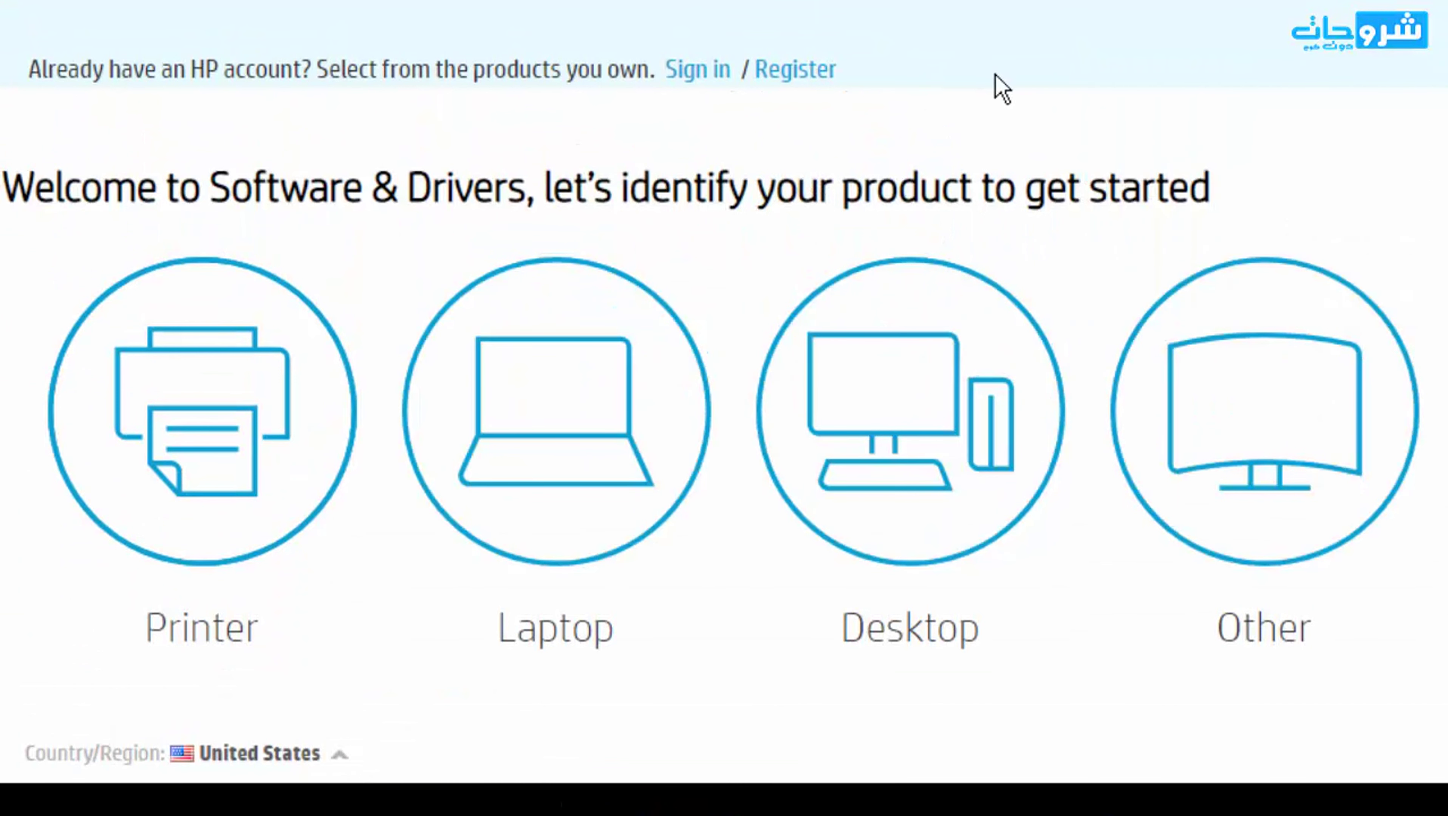
scroll(837, 90, up, 3)
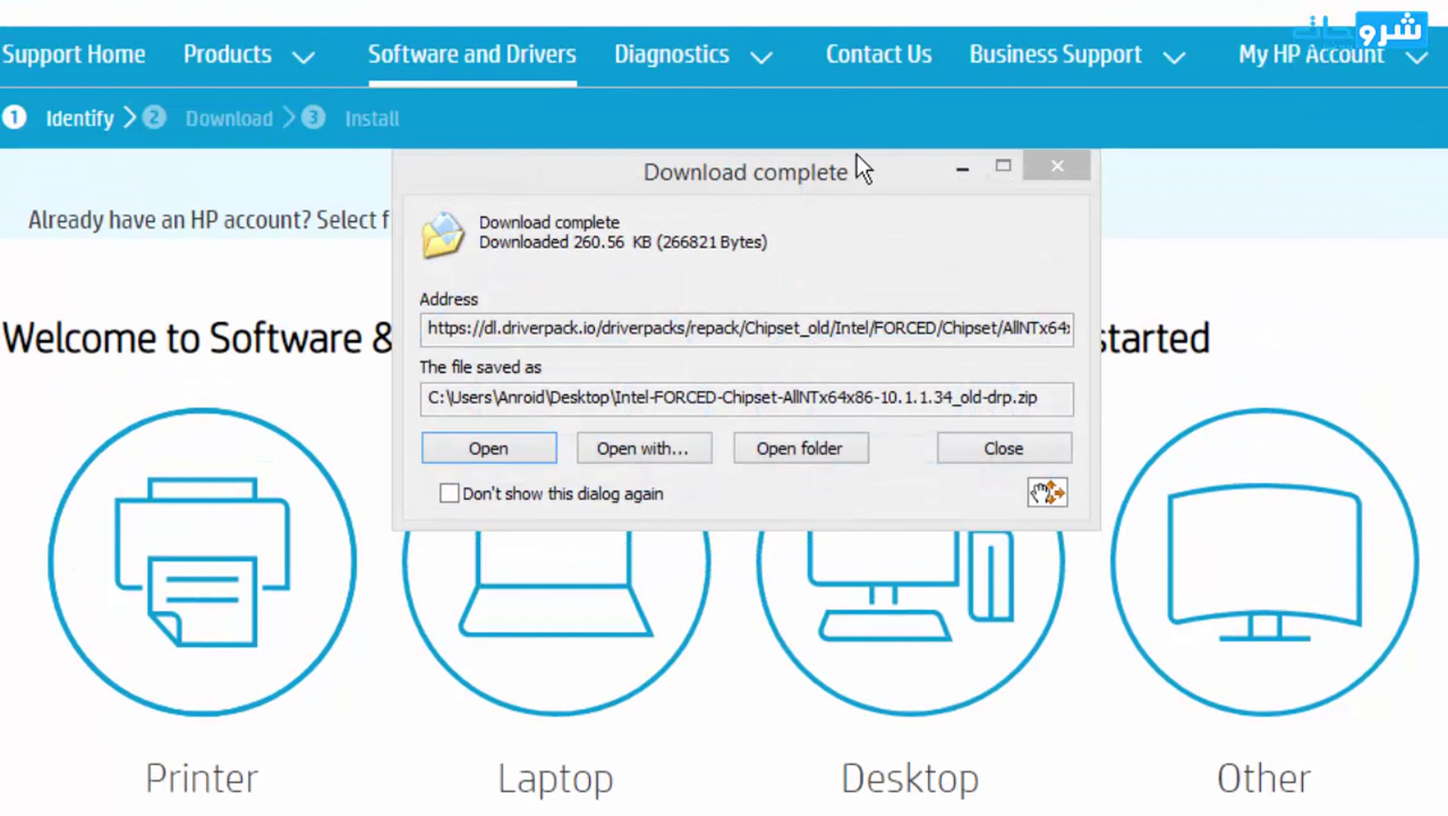
click(1082, 167)
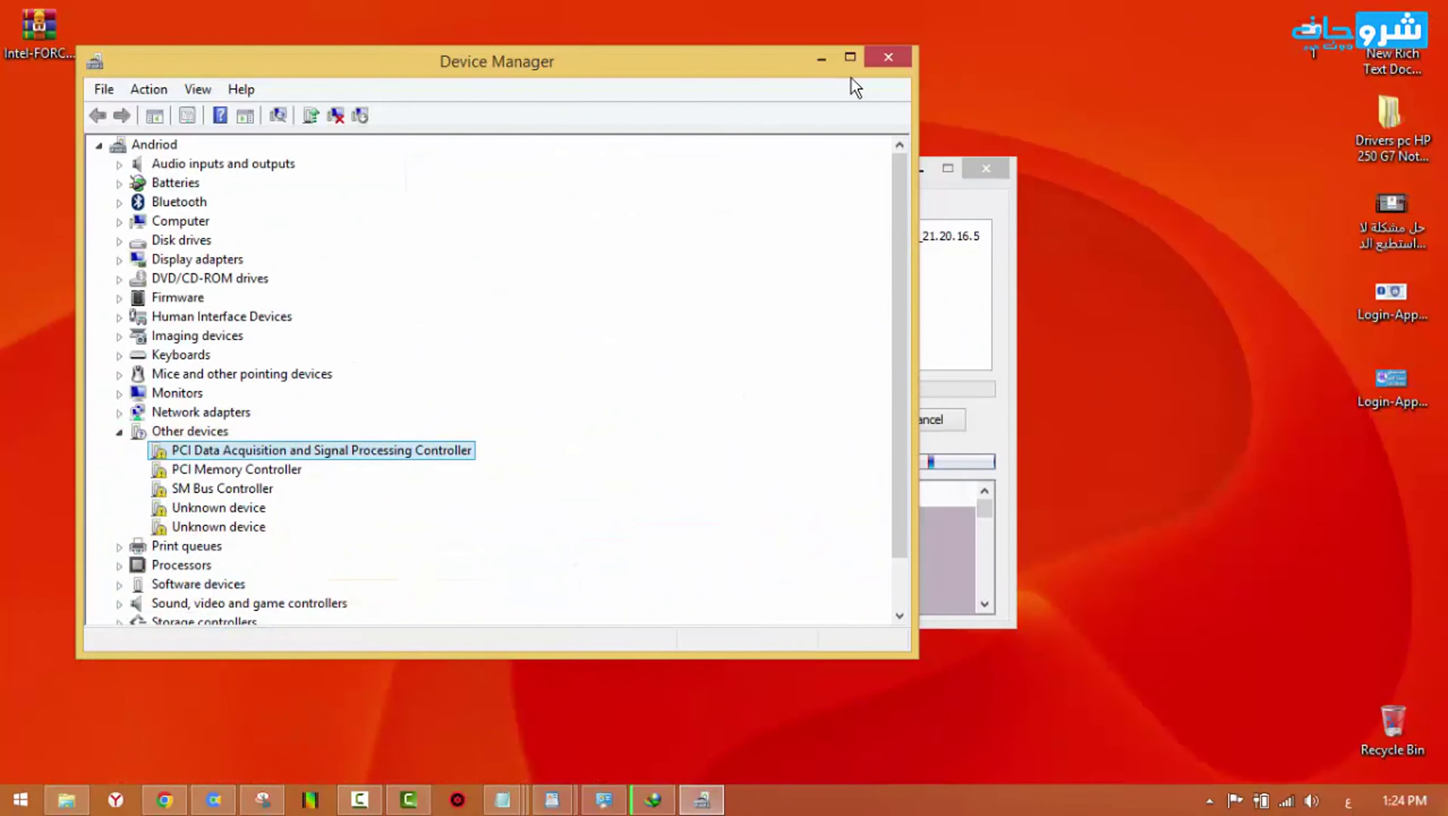
click(831, 62)
click(918, 165)
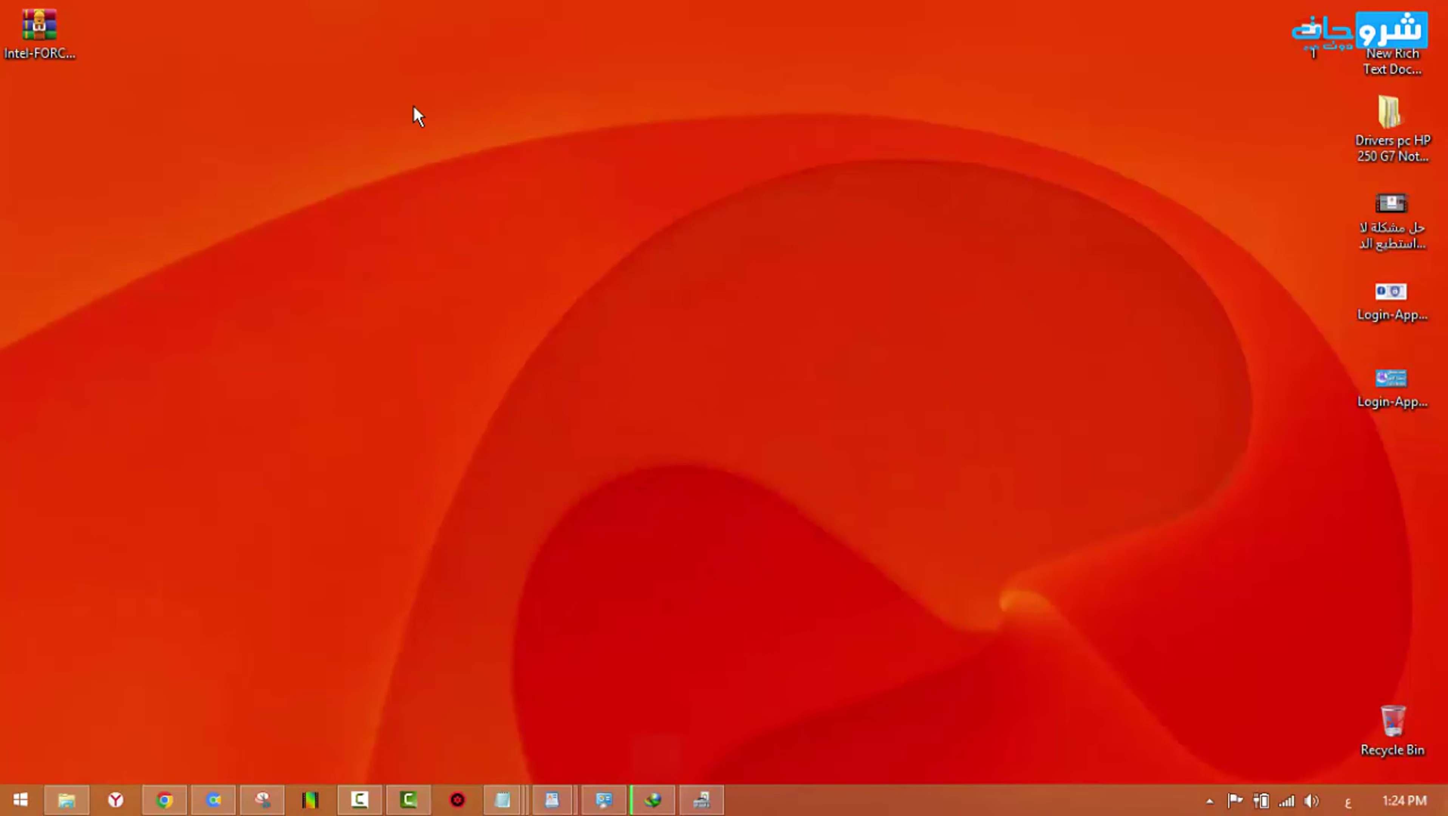
click(652, 800)
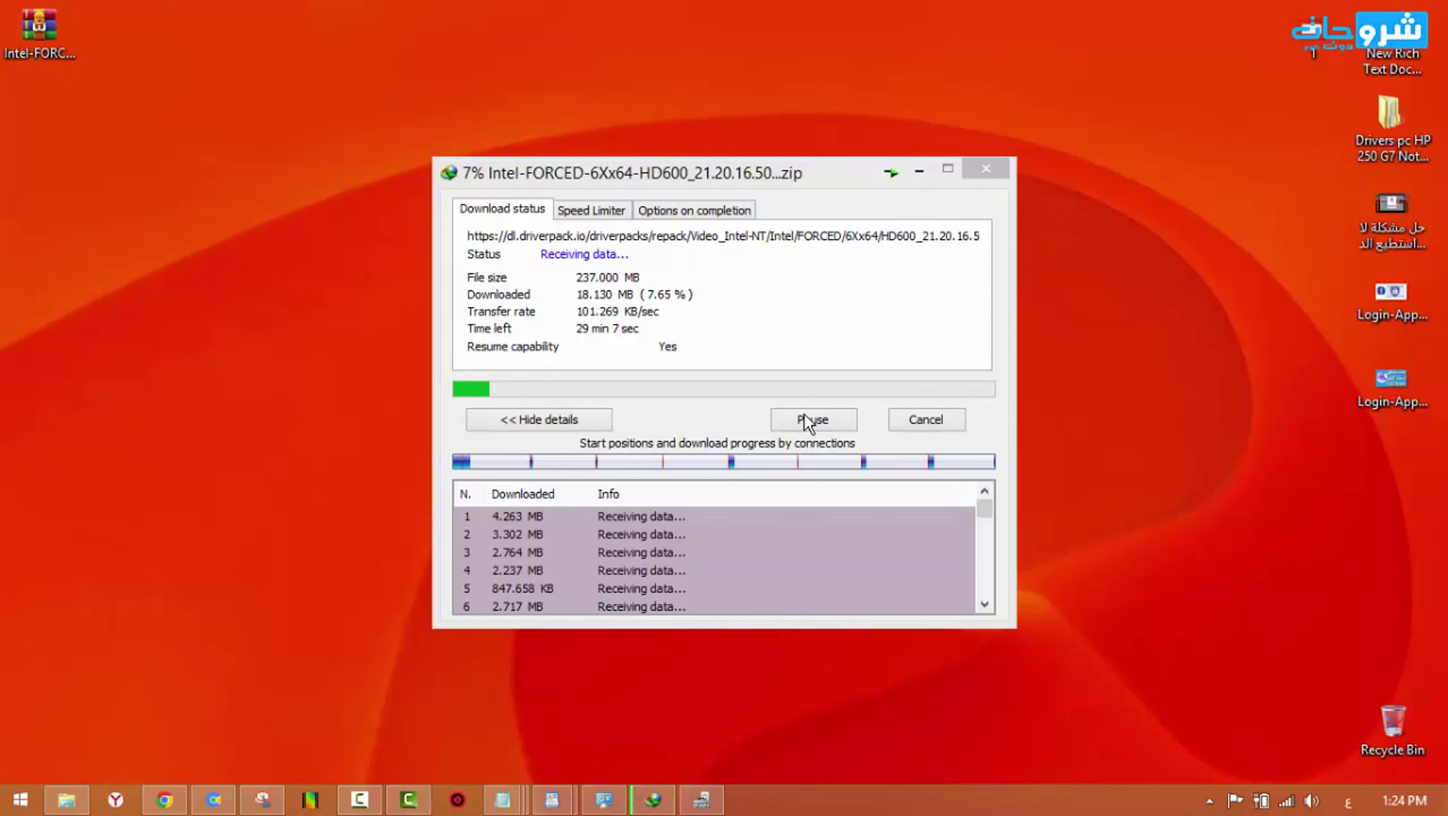
click(940, 166)
- Extract the downloaded Intel-FORCED-Chipset archive into its own folder on the Desktop, keeping the default extraction options
right_click(43, 29)
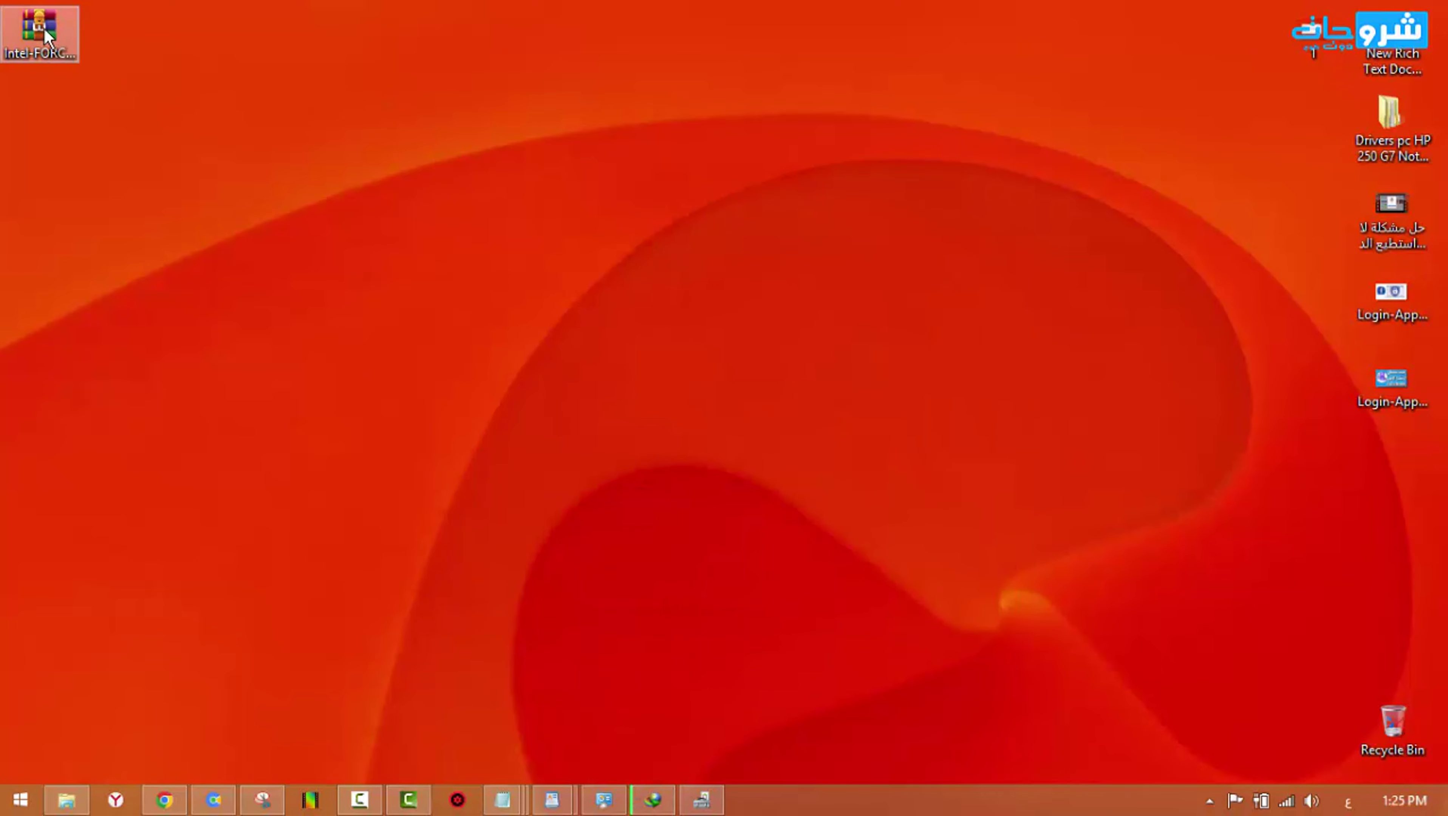
click(133, 90)
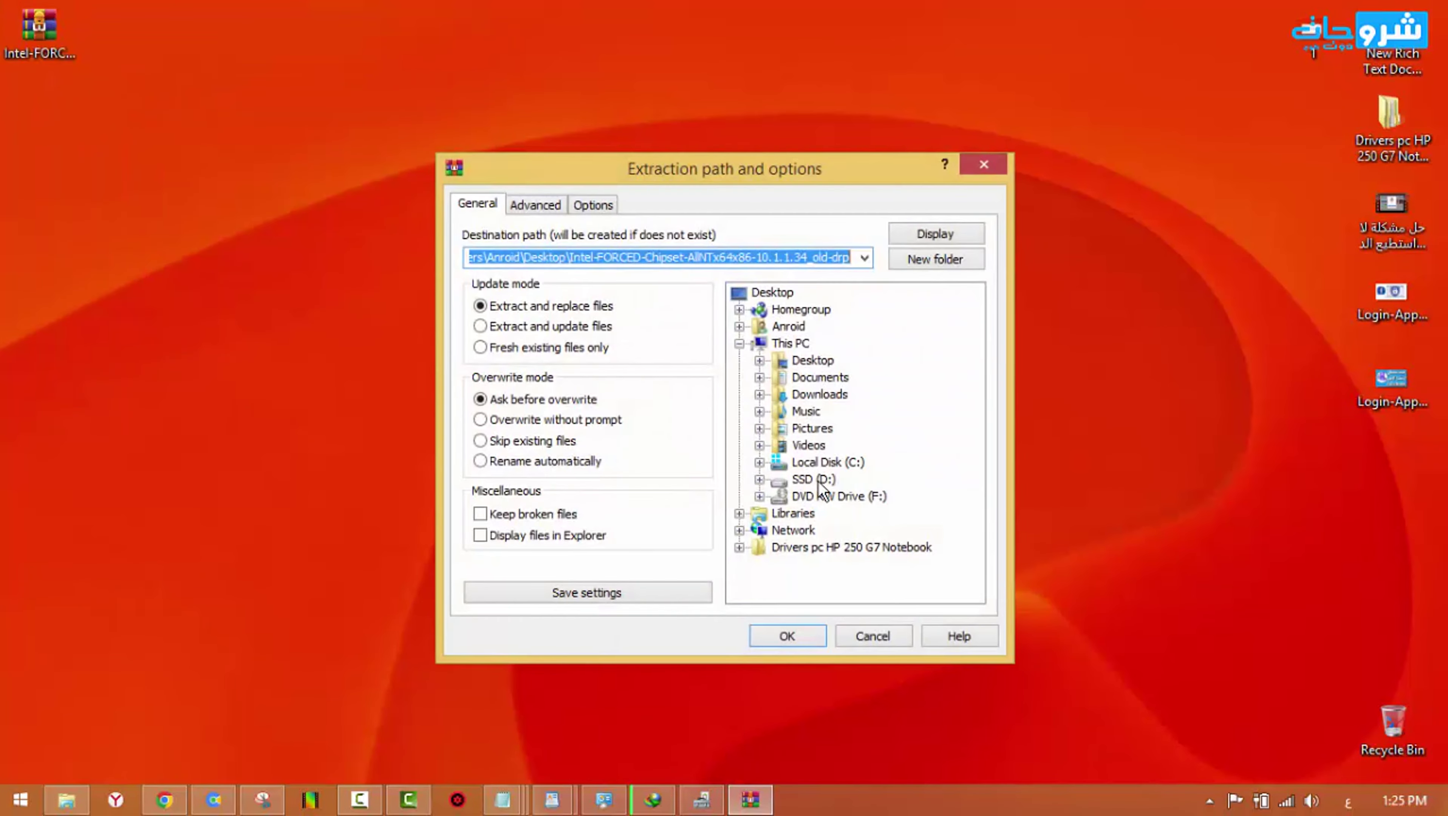
click(796, 635)
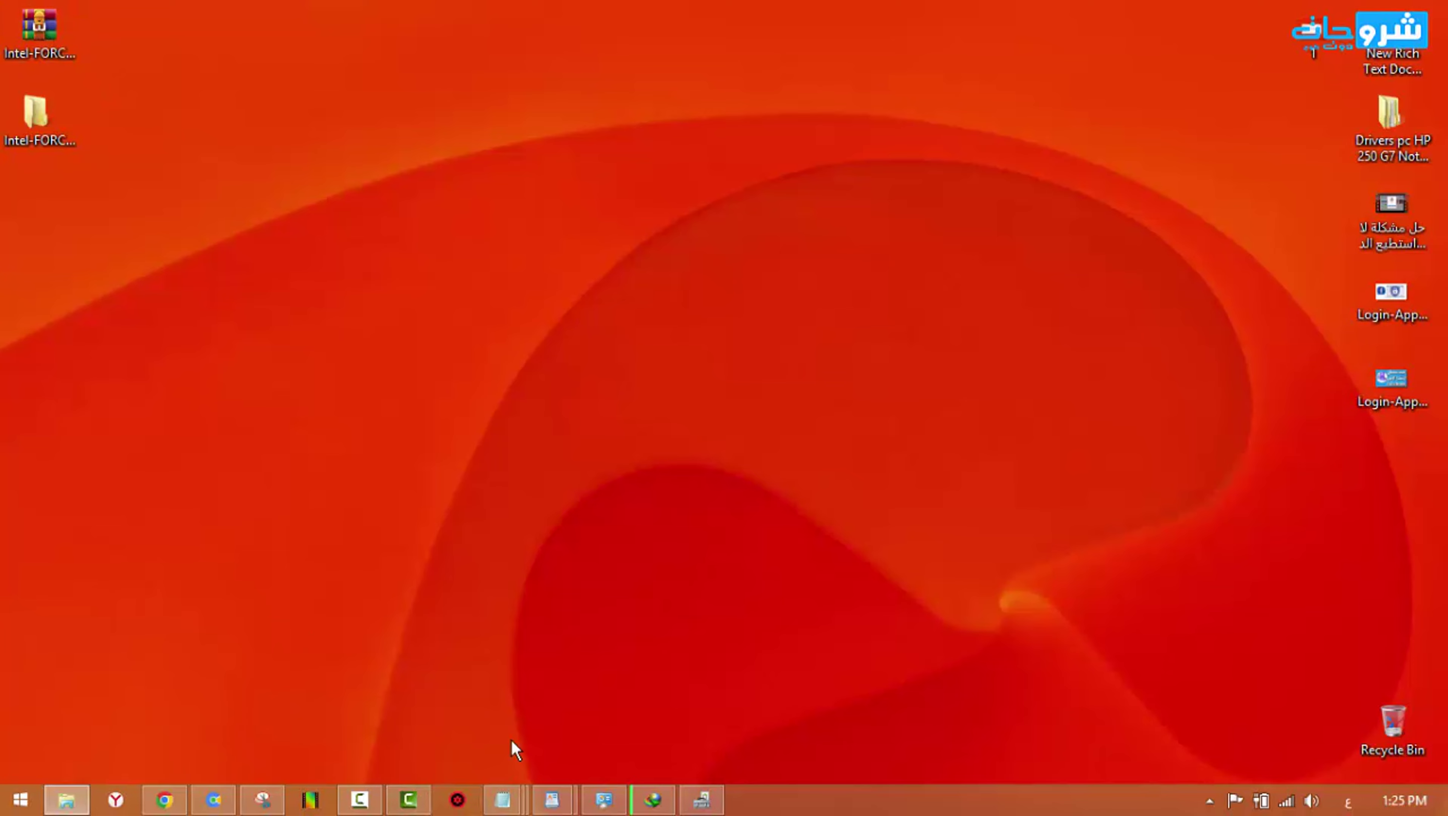
- Bring Device Manager back and start a driver update for the PCI Data Acquisition and Signal Processing Controller, browsing the computer for driver software
click(702, 719)
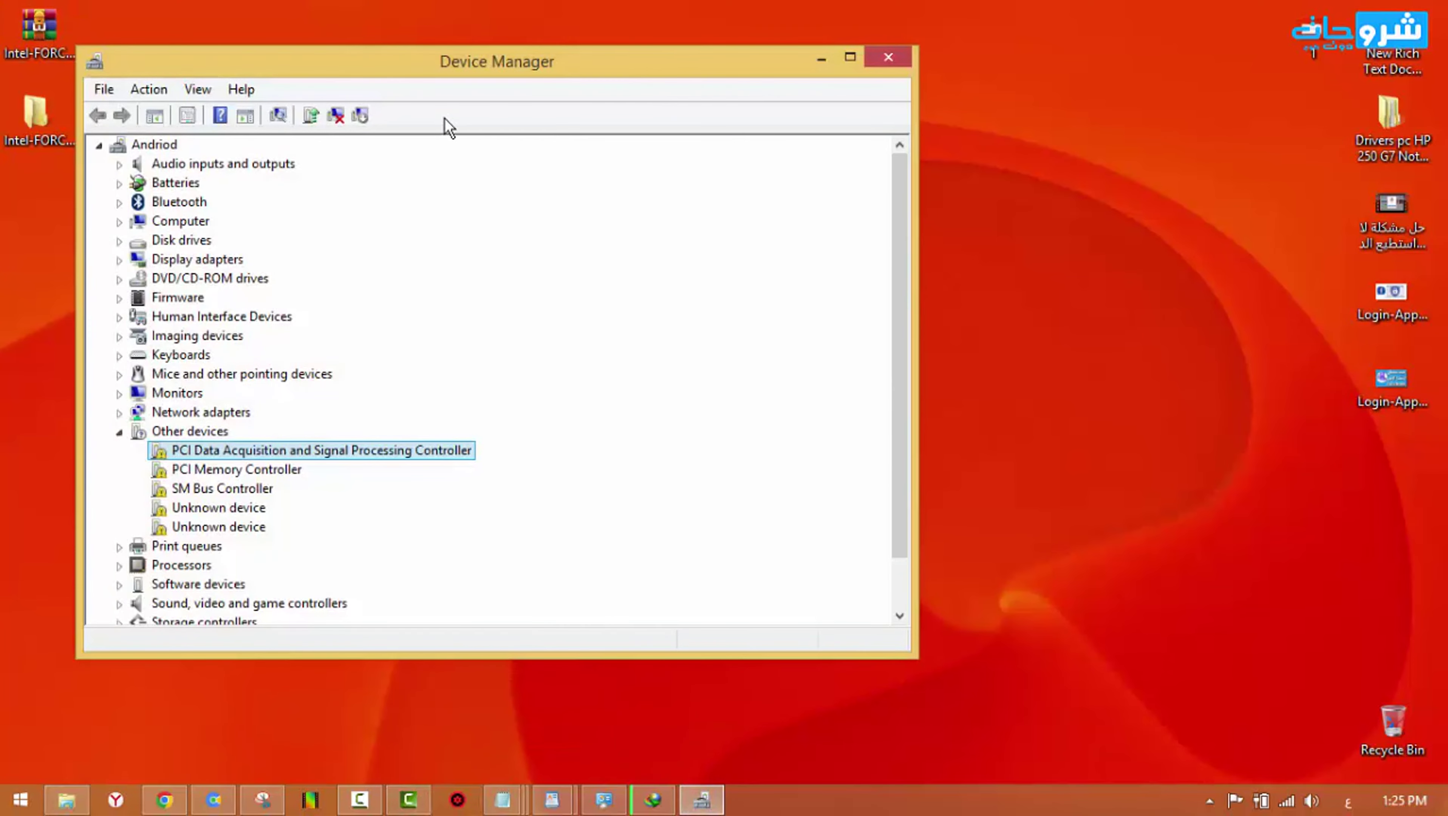
drag(461, 63, 616, 60)
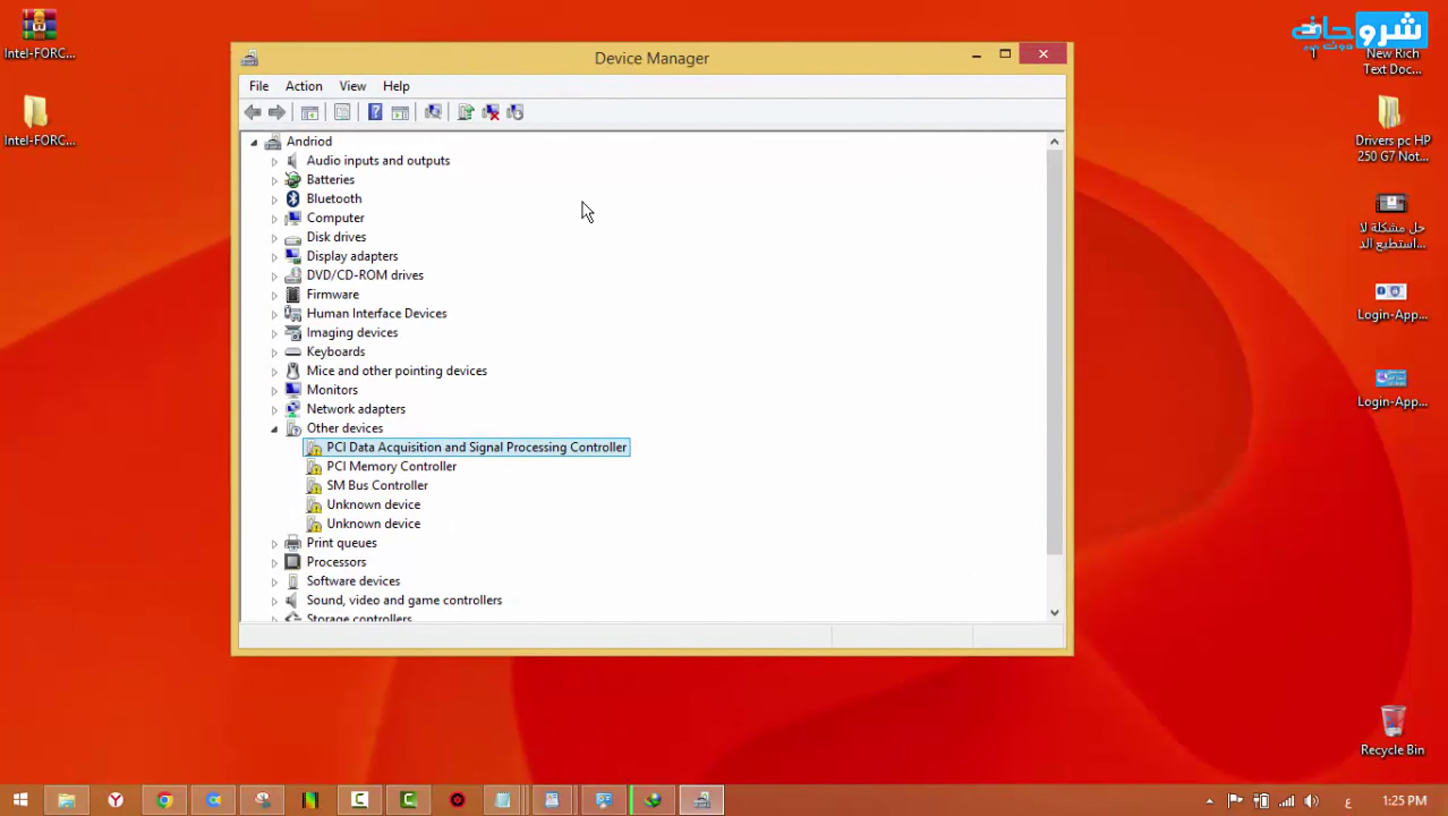
right_click(445, 455)
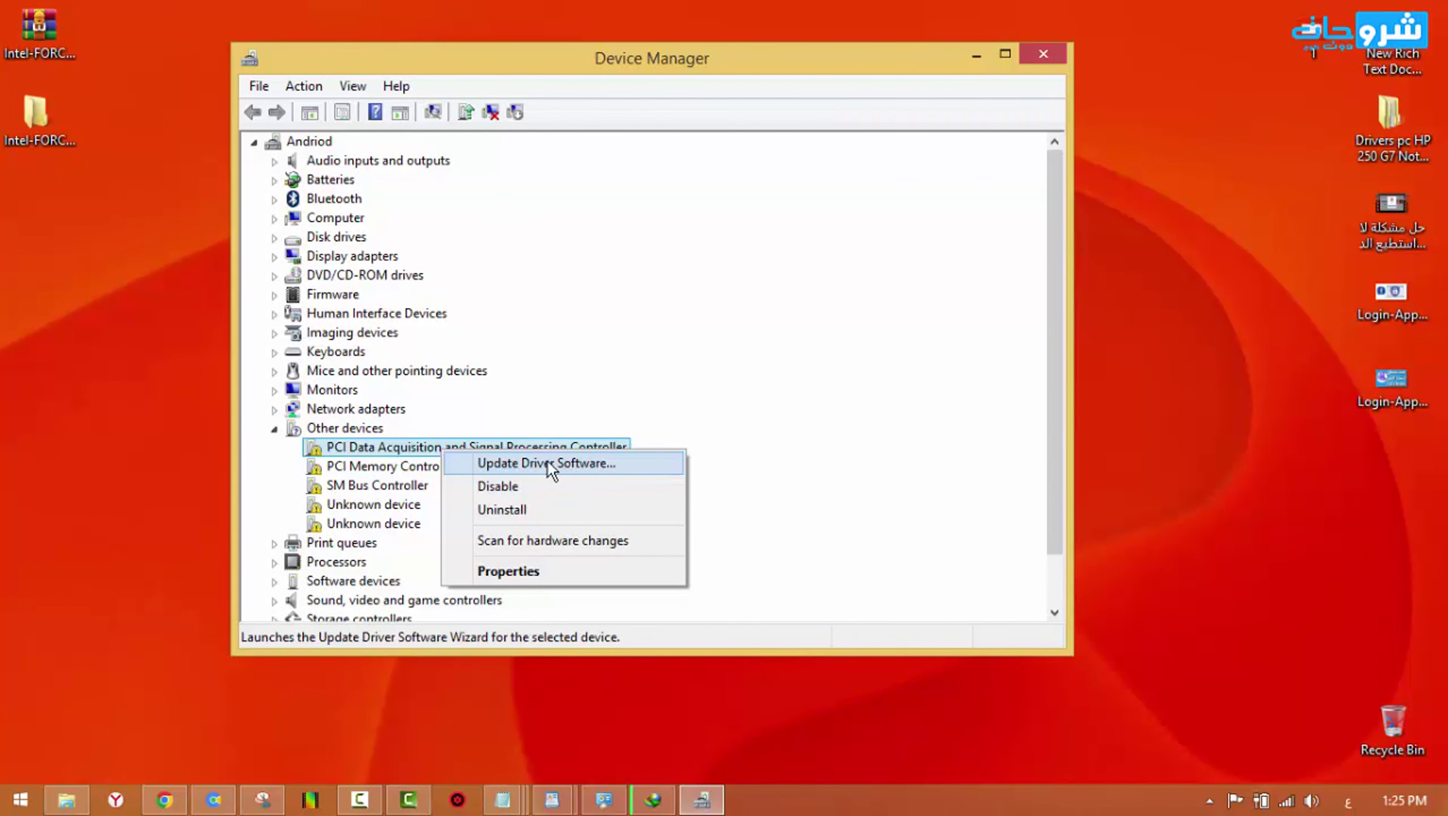
click(573, 467)
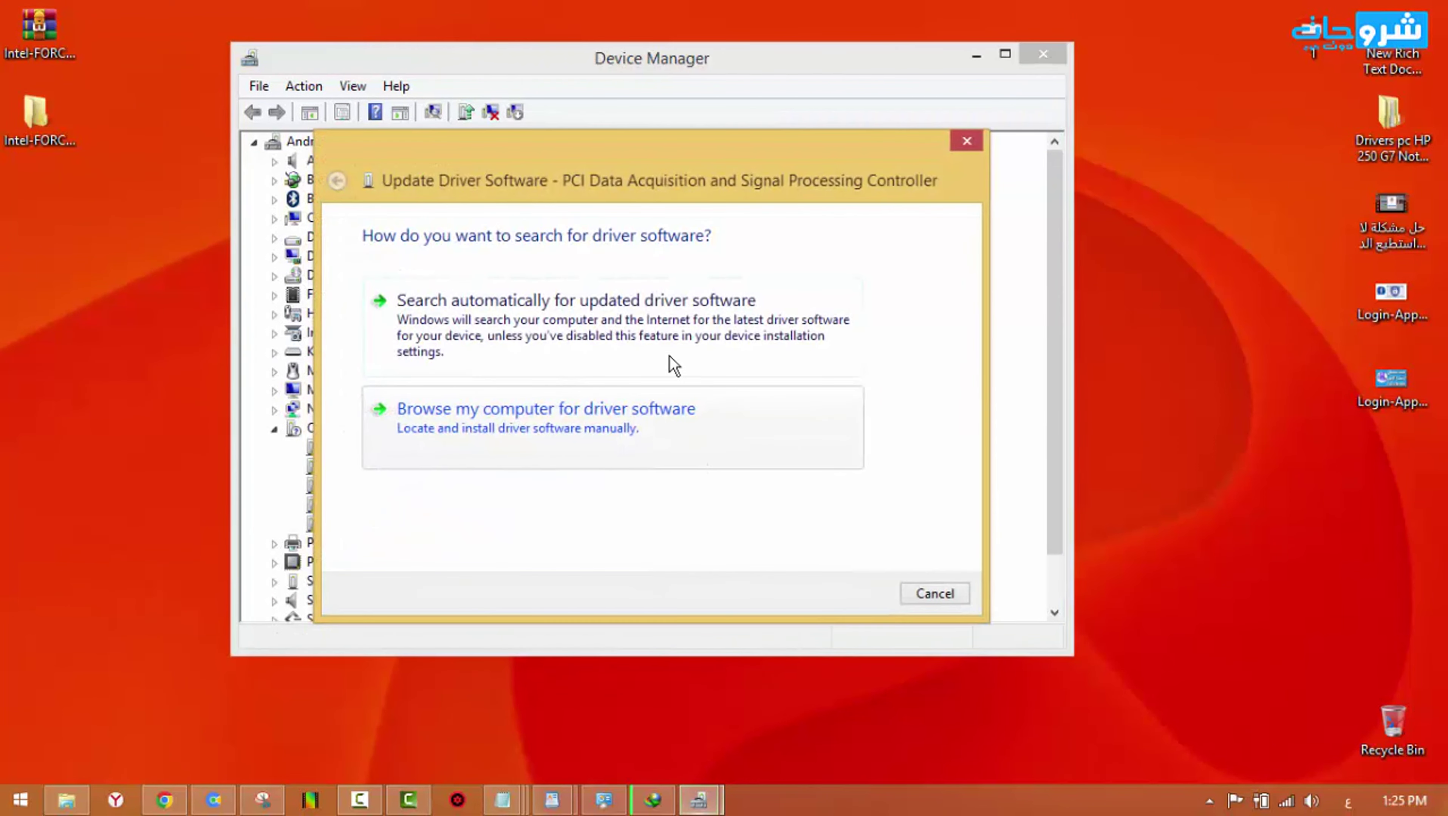
click(495, 418)
- Install the driver from the Desktop folder Intel-FORCED-Chipset-AllNTx64x86-10.1.1.34_old-drp and close the update wizard
click(818, 325)
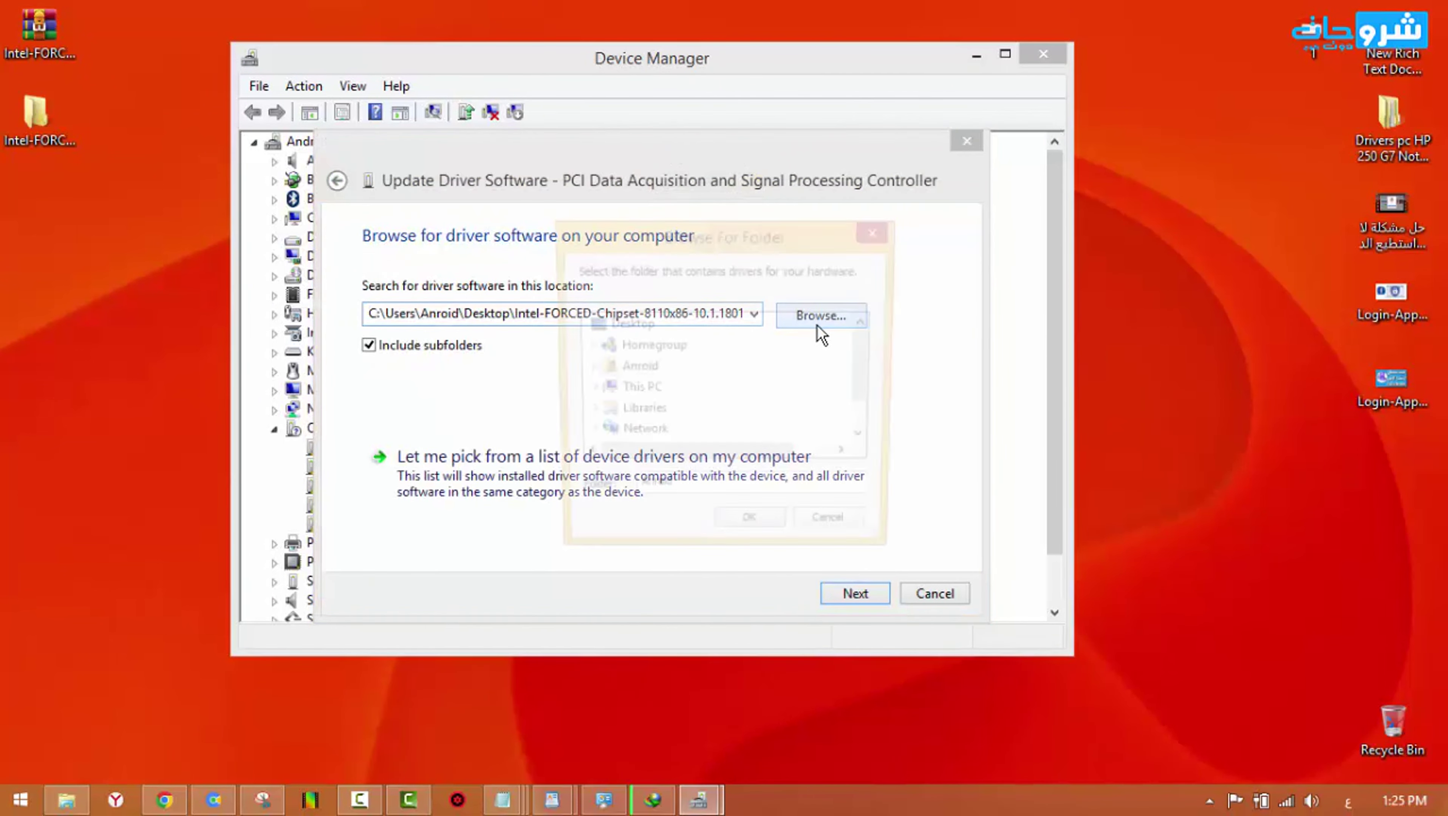
double_click(643, 392)
double_click(655, 349)
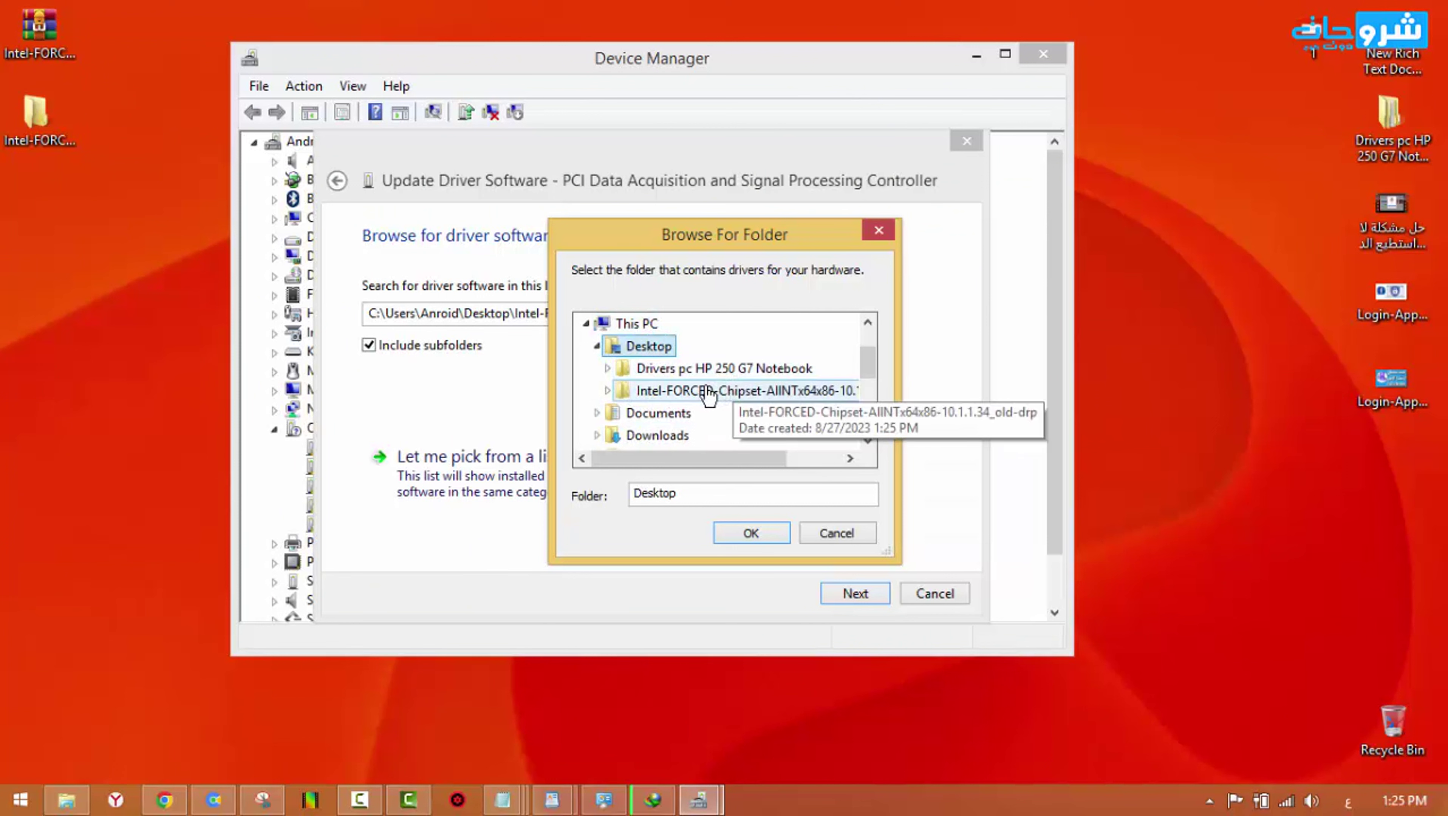
click(686, 394)
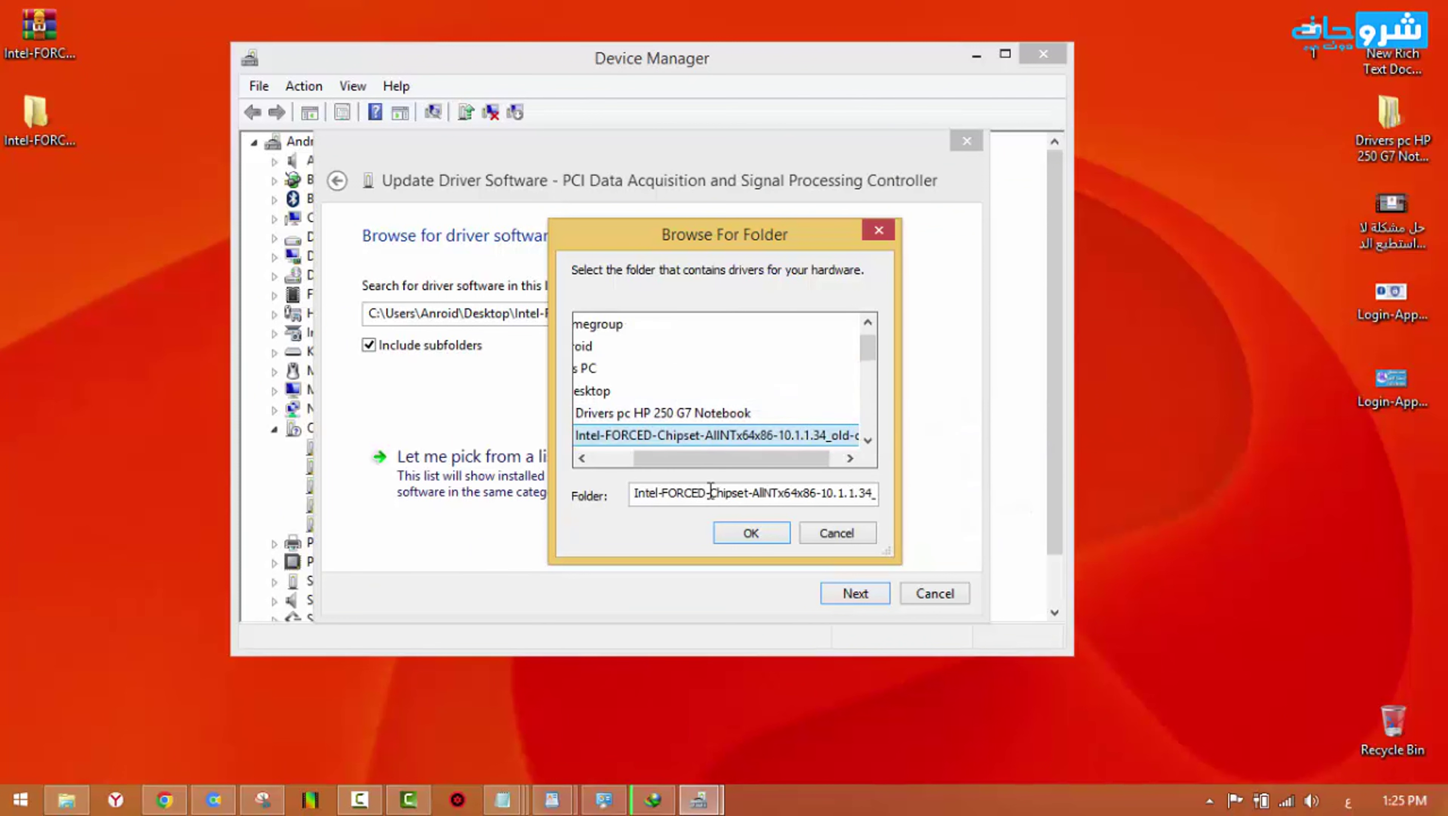
click(766, 532)
click(861, 594)
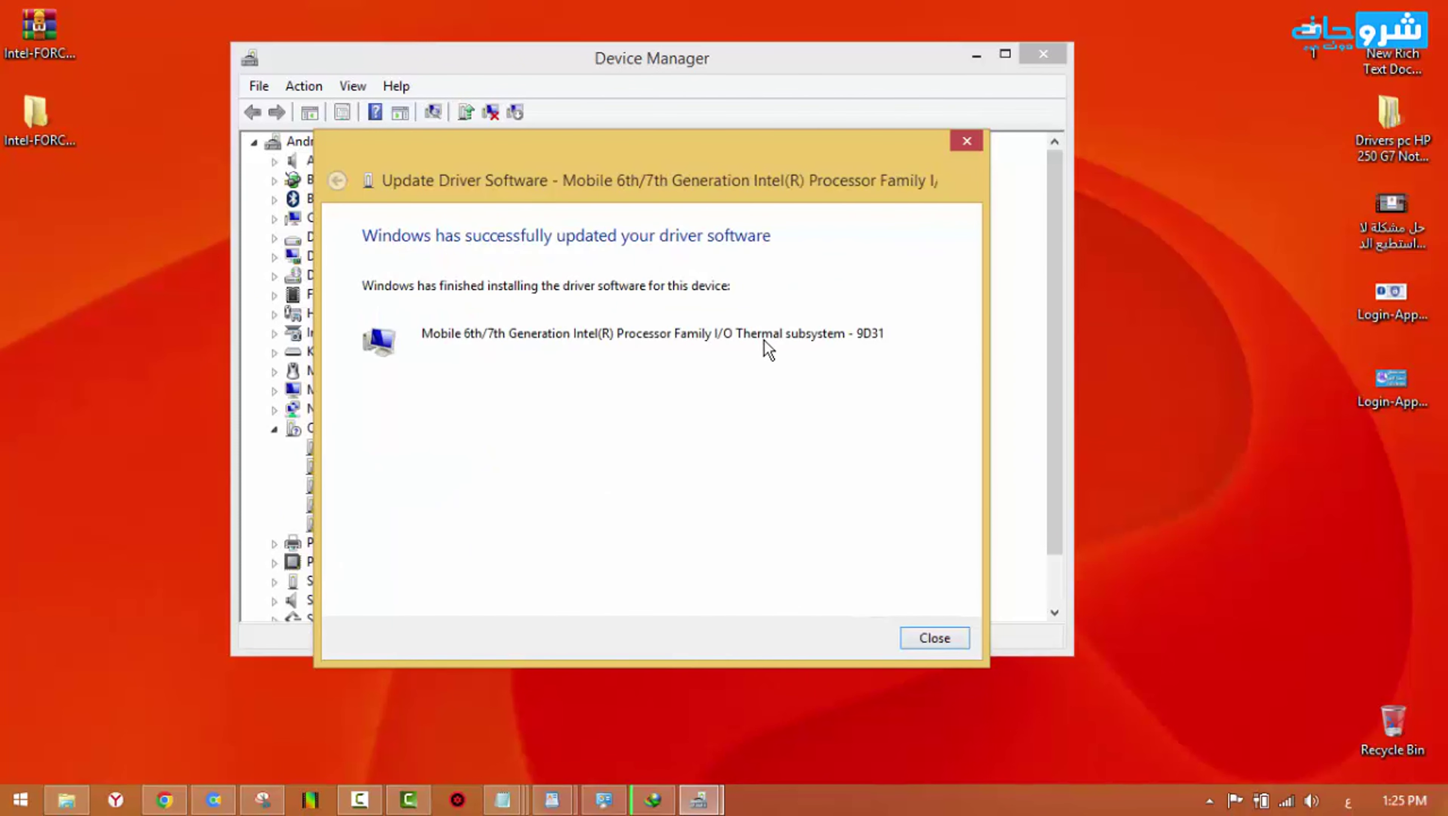
drag(647, 148, 972, 121)
click(1258, 613)
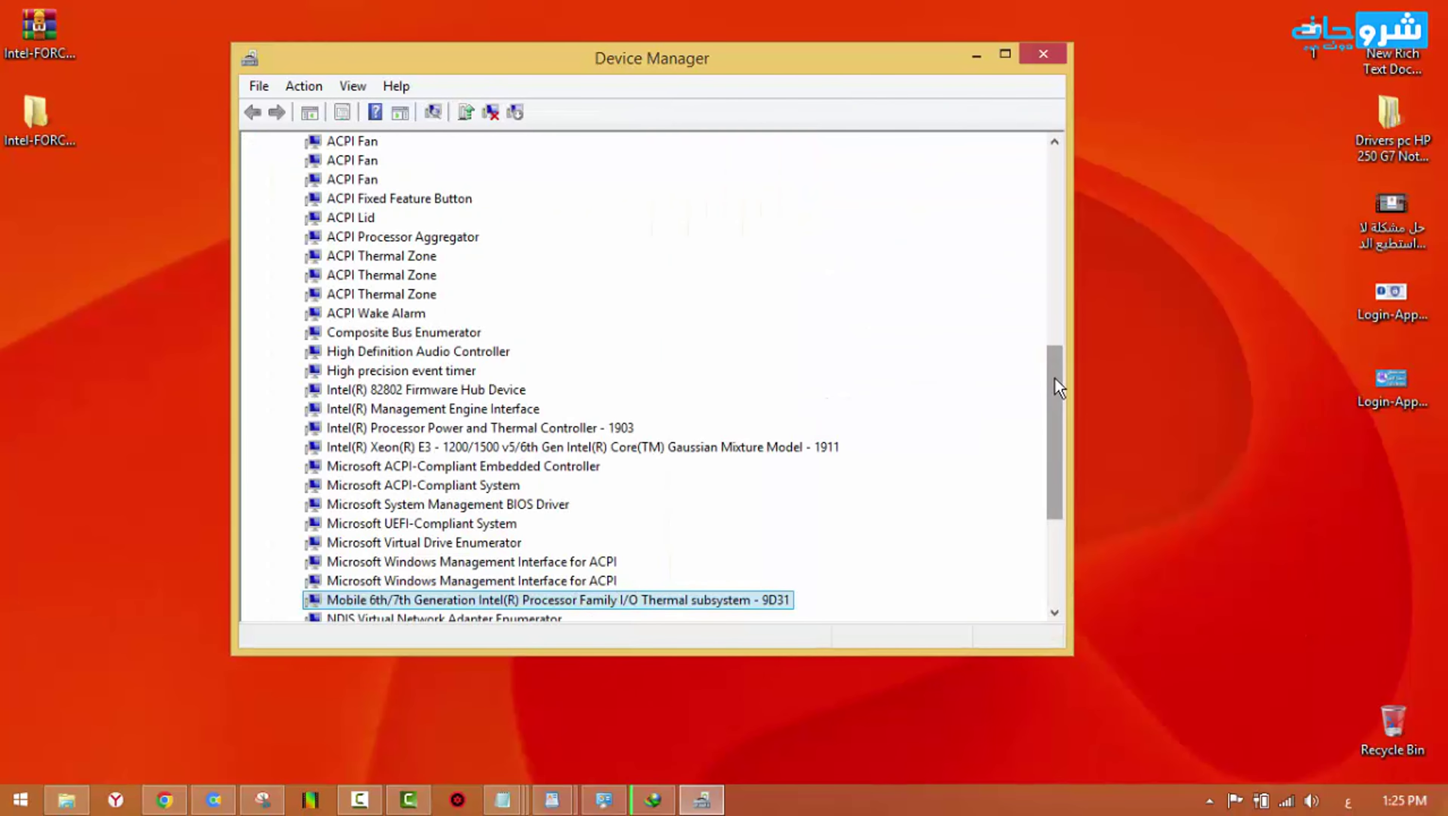
- Show the PCI Memory Controller's Hardware Ids property and copy the ID PCI\VEN_8086&DEV_9D21&SUBSYS_84A6103C&REV_21
drag(1057, 389, 1076, 279)
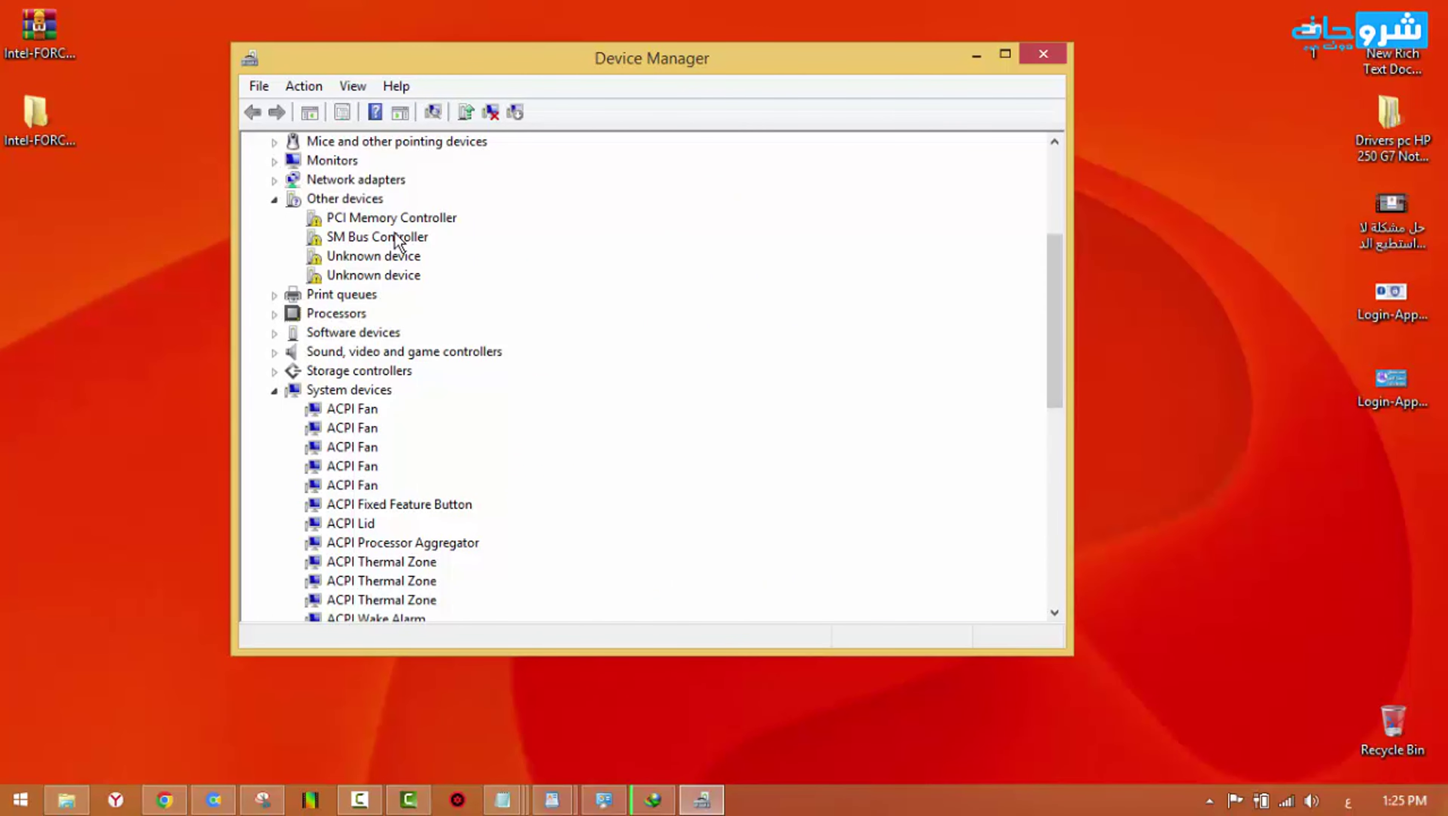
scroll(394, 246, up, 1)
right_click(388, 280)
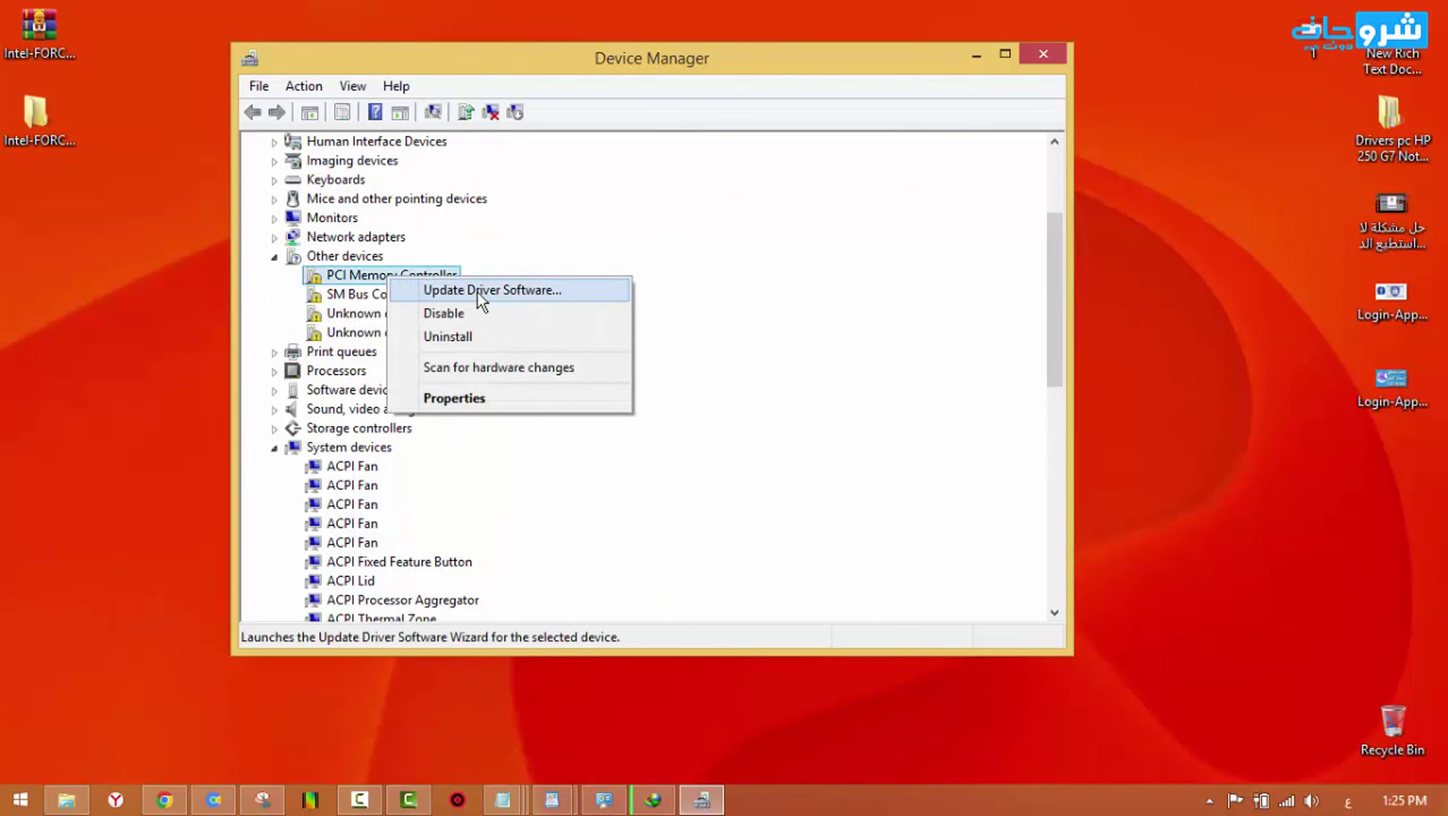
click(482, 399)
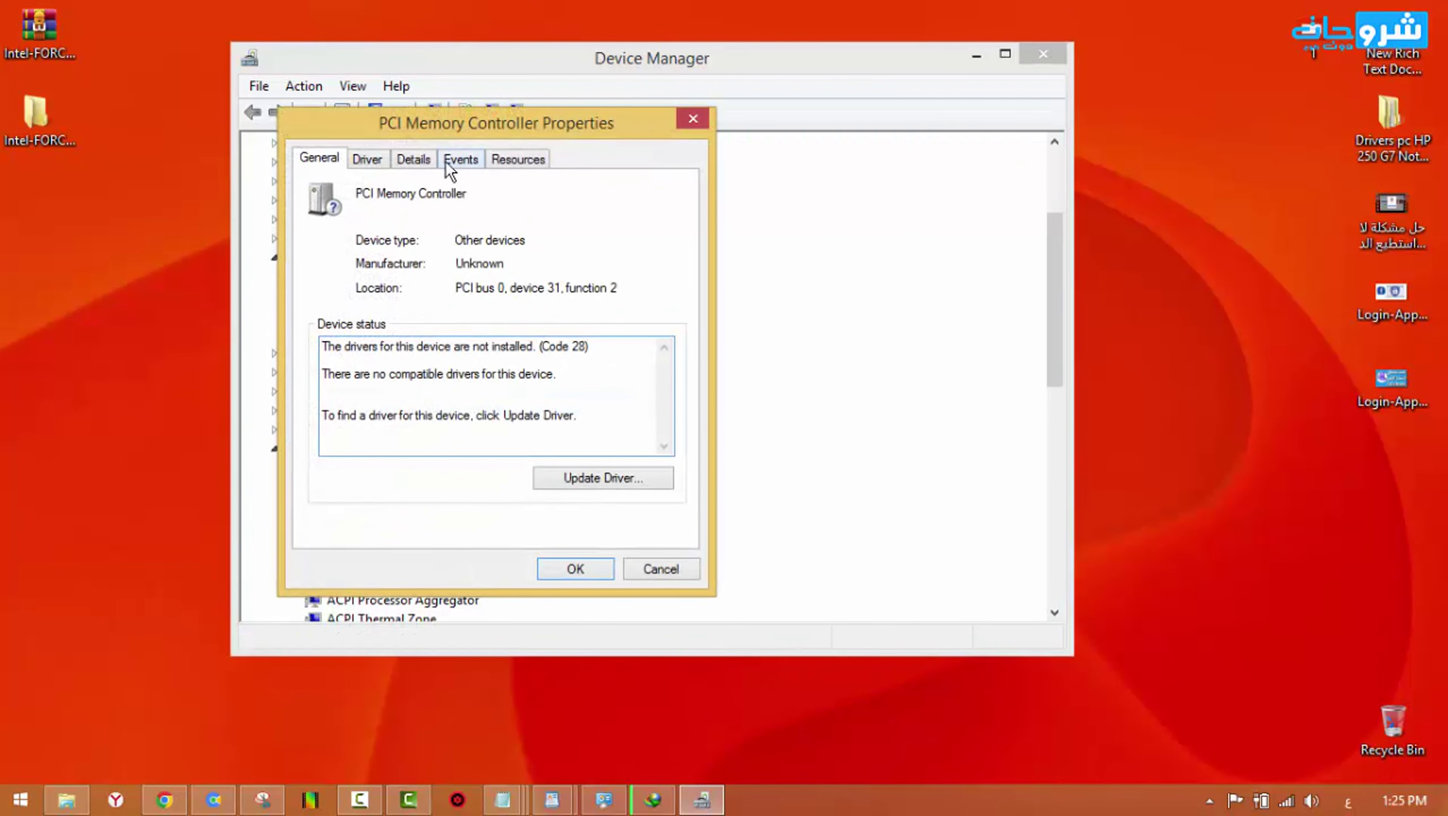
click(416, 160)
click(438, 263)
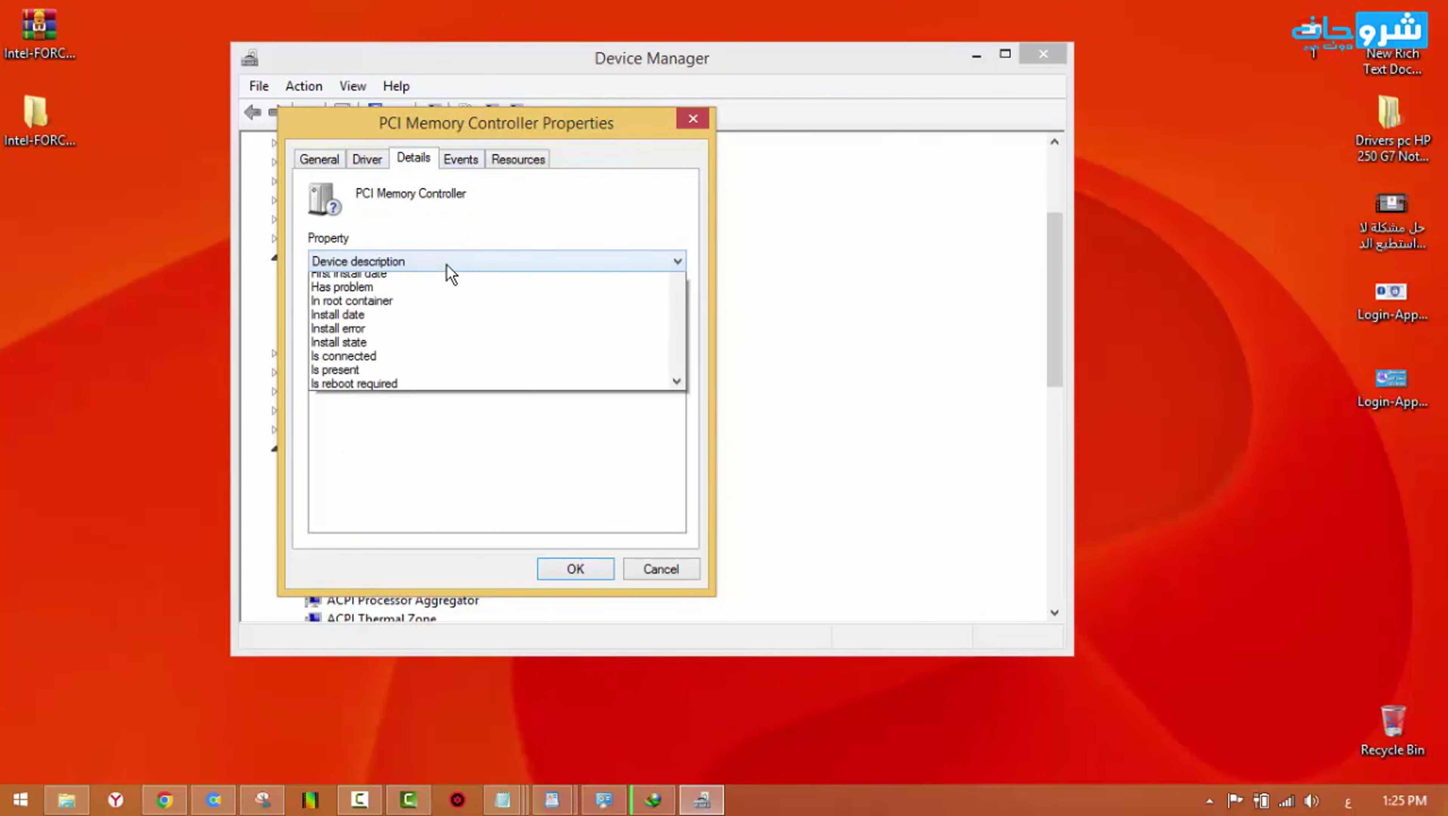
click(422, 309)
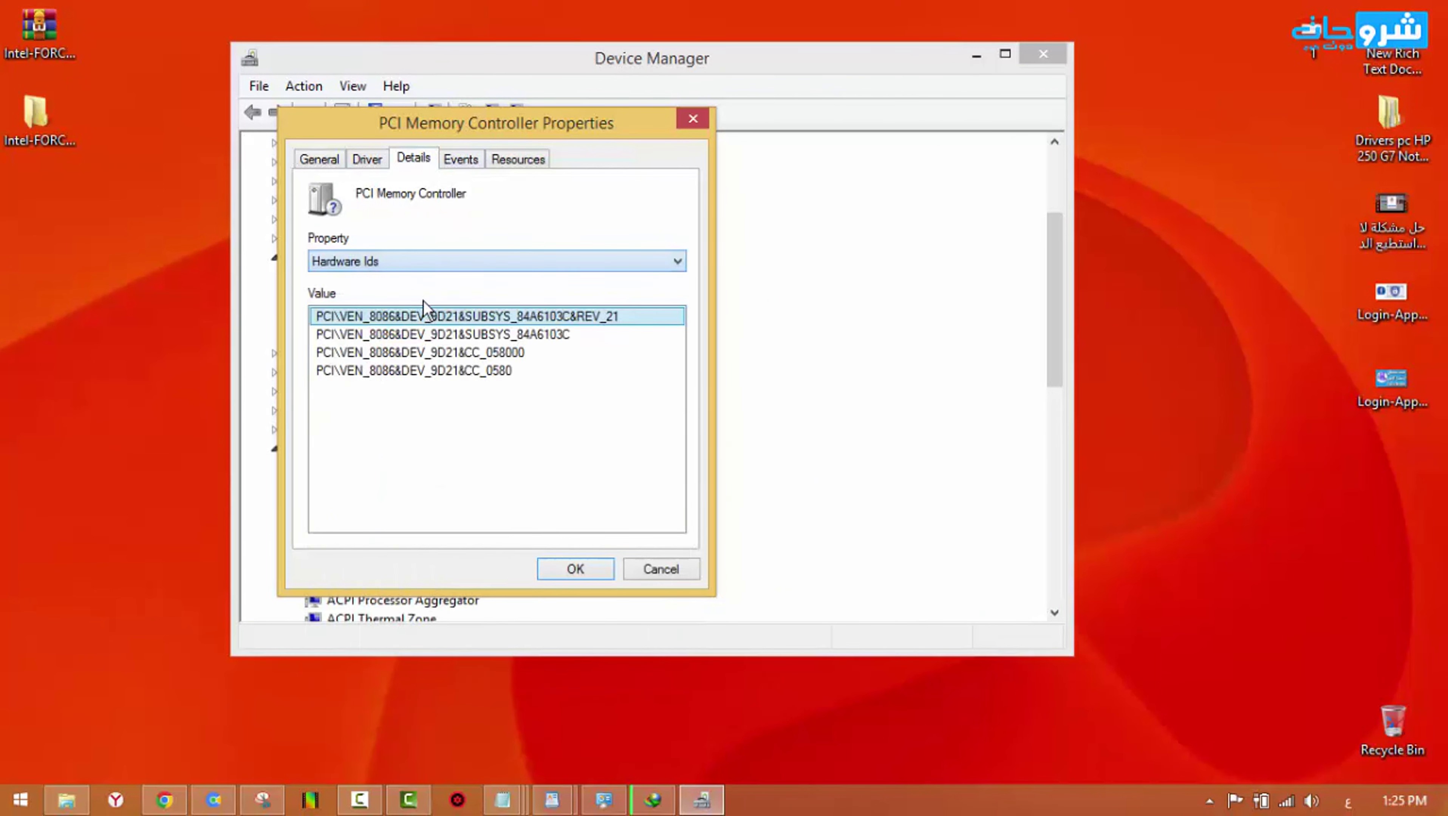
right_click(485, 313)
click(552, 332)
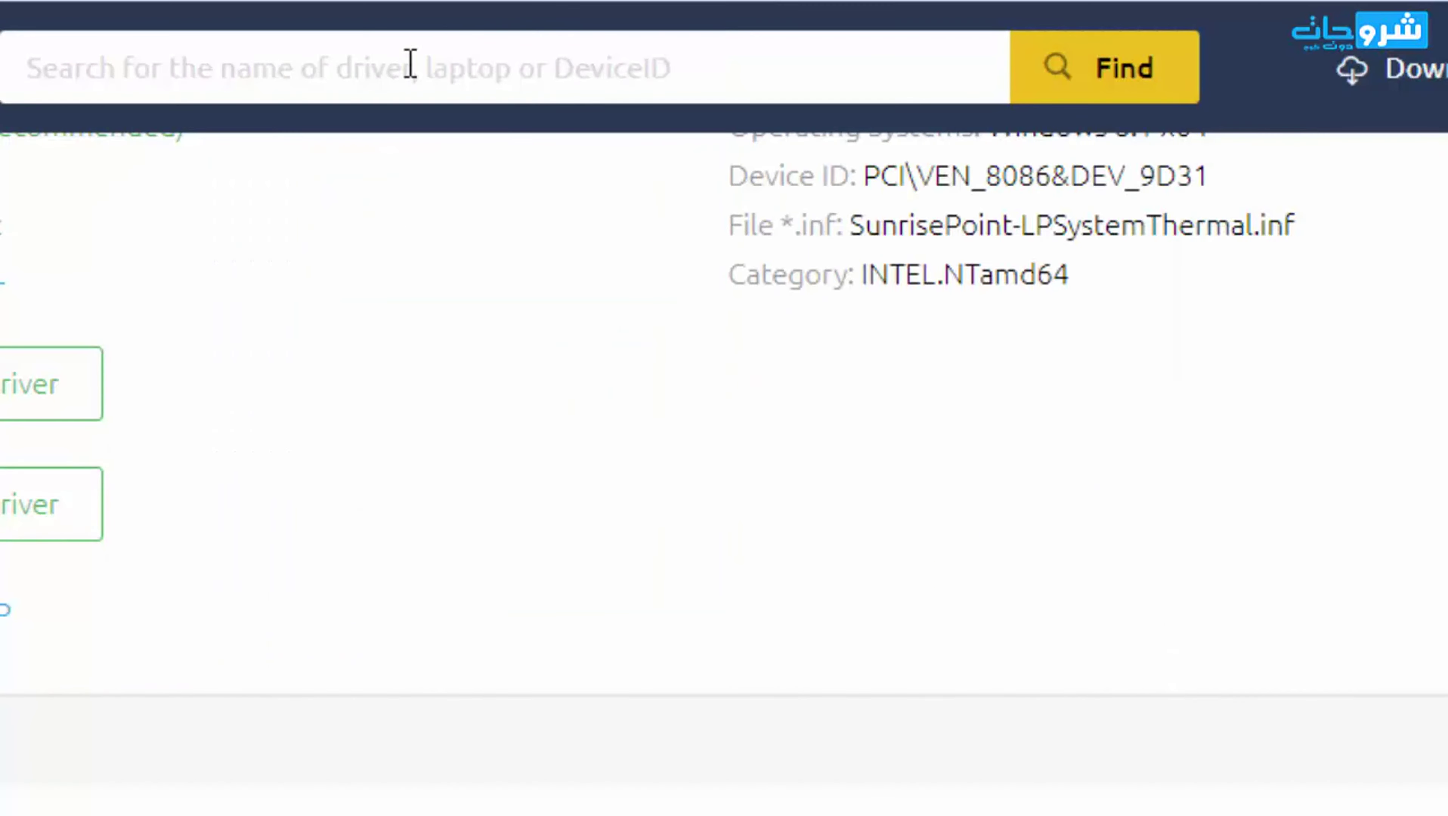
- Switch to the DriverPack site, search for the copied hardware ID and filter the results to Windows 8.1 x64
right_click(407, 64)
click(573, 281)
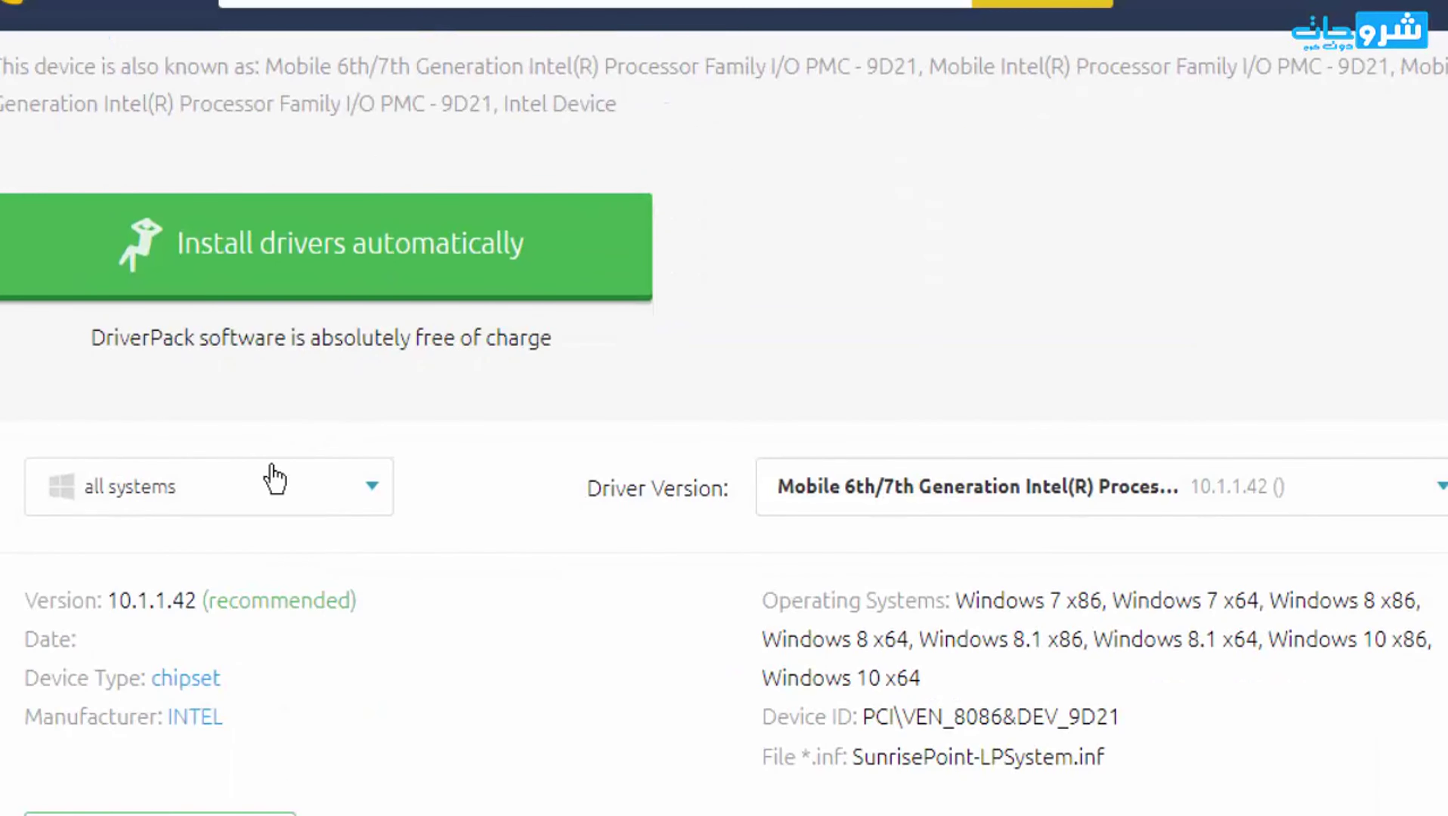
click(266, 485)
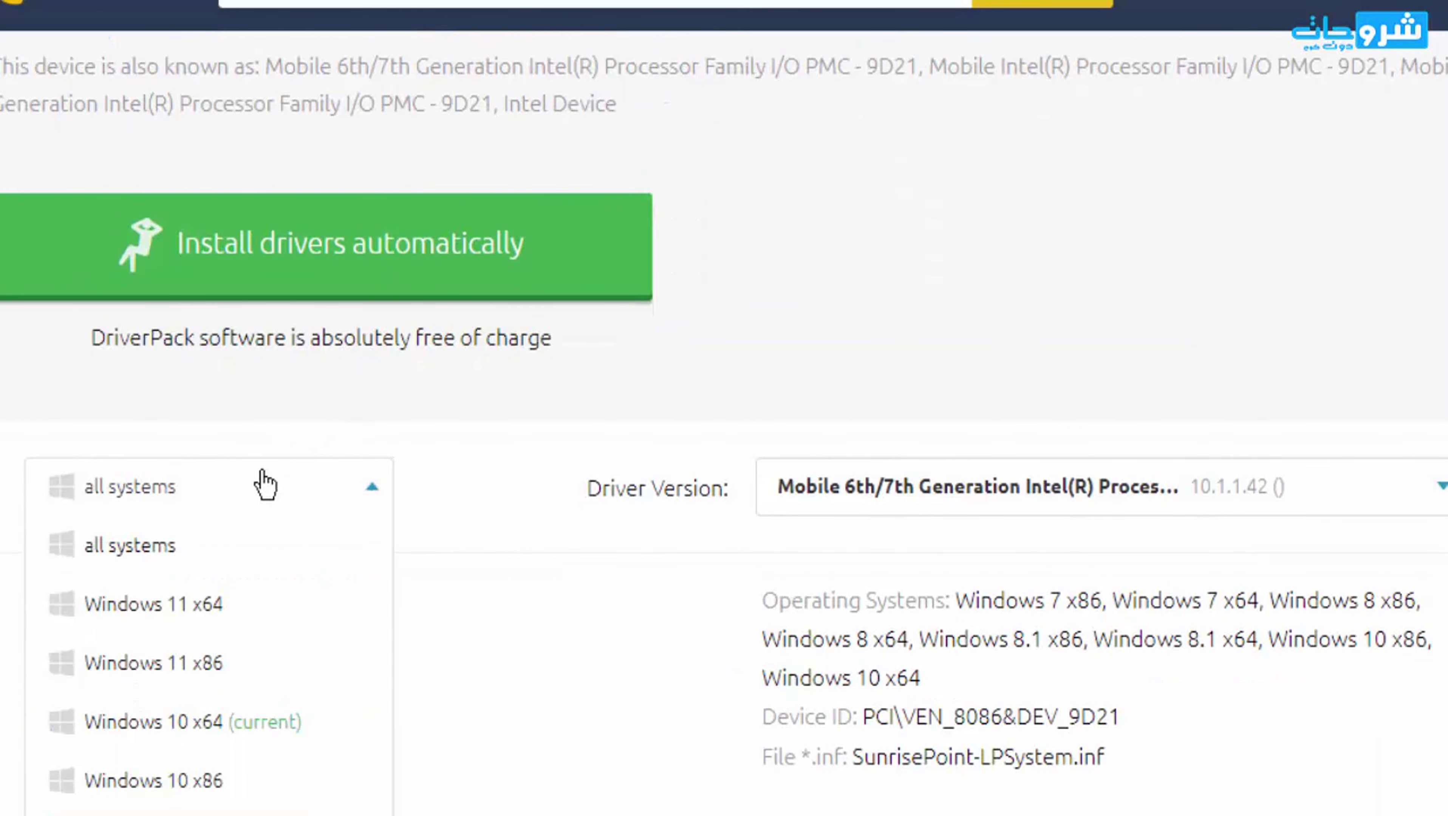
scroll(265, 485, down, 5)
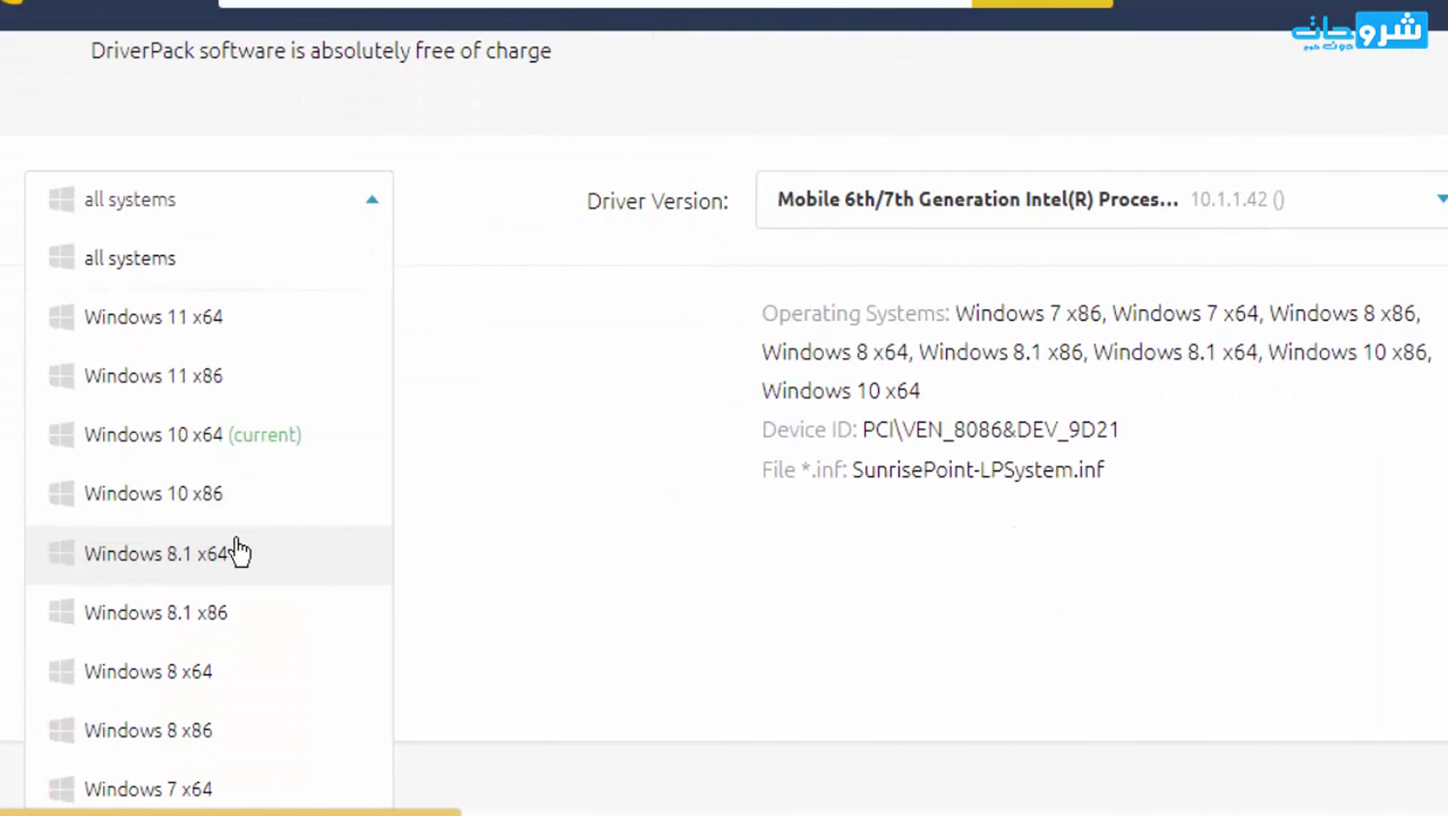
click(233, 557)
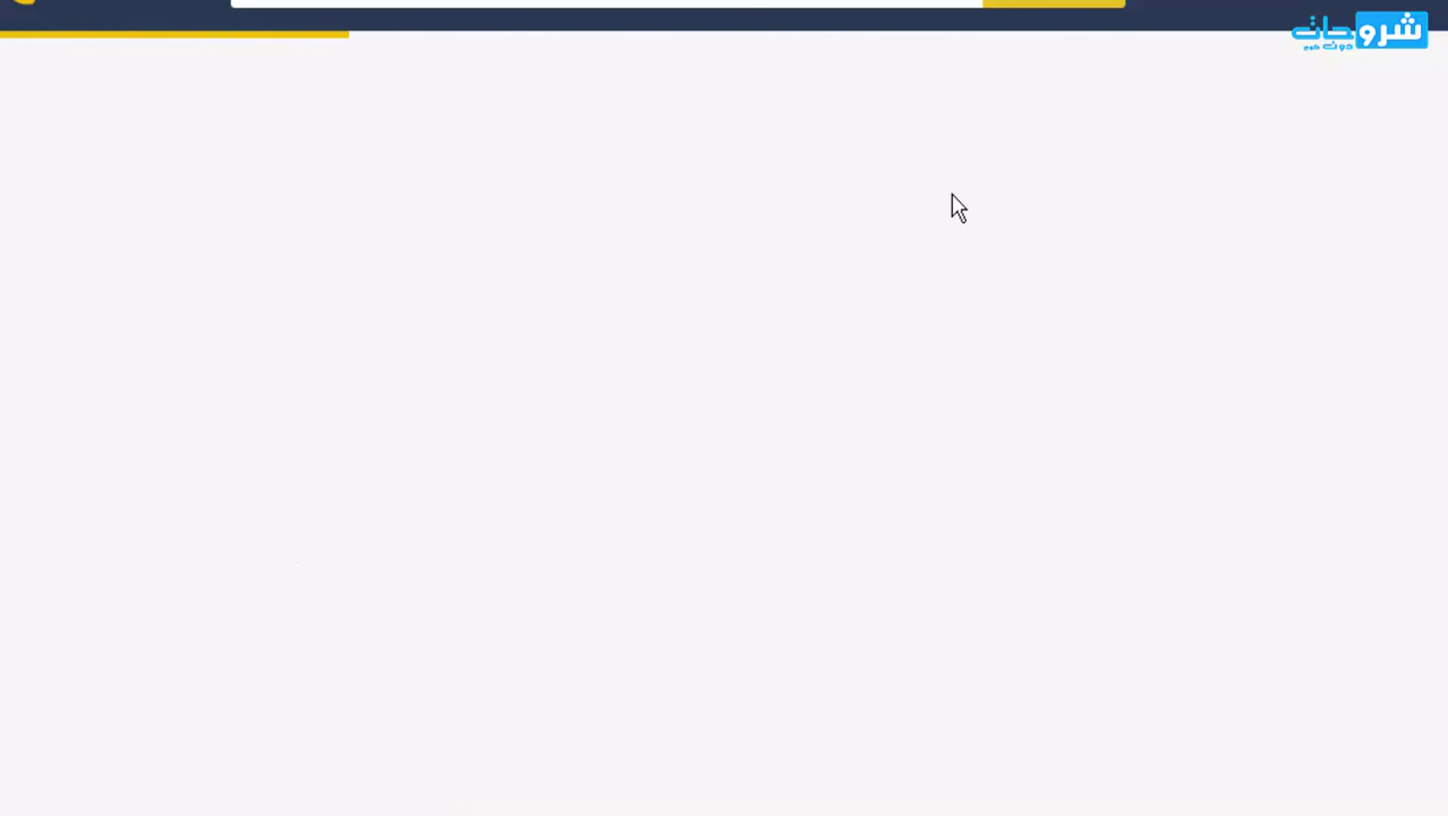
- Download the driver ZIP Intel-FORCED-Chipset-AllNTx64x86-10.1.1.42_old-drp to the Desktop and dismiss the completed download notice
scroll(834, 265, down, 10)
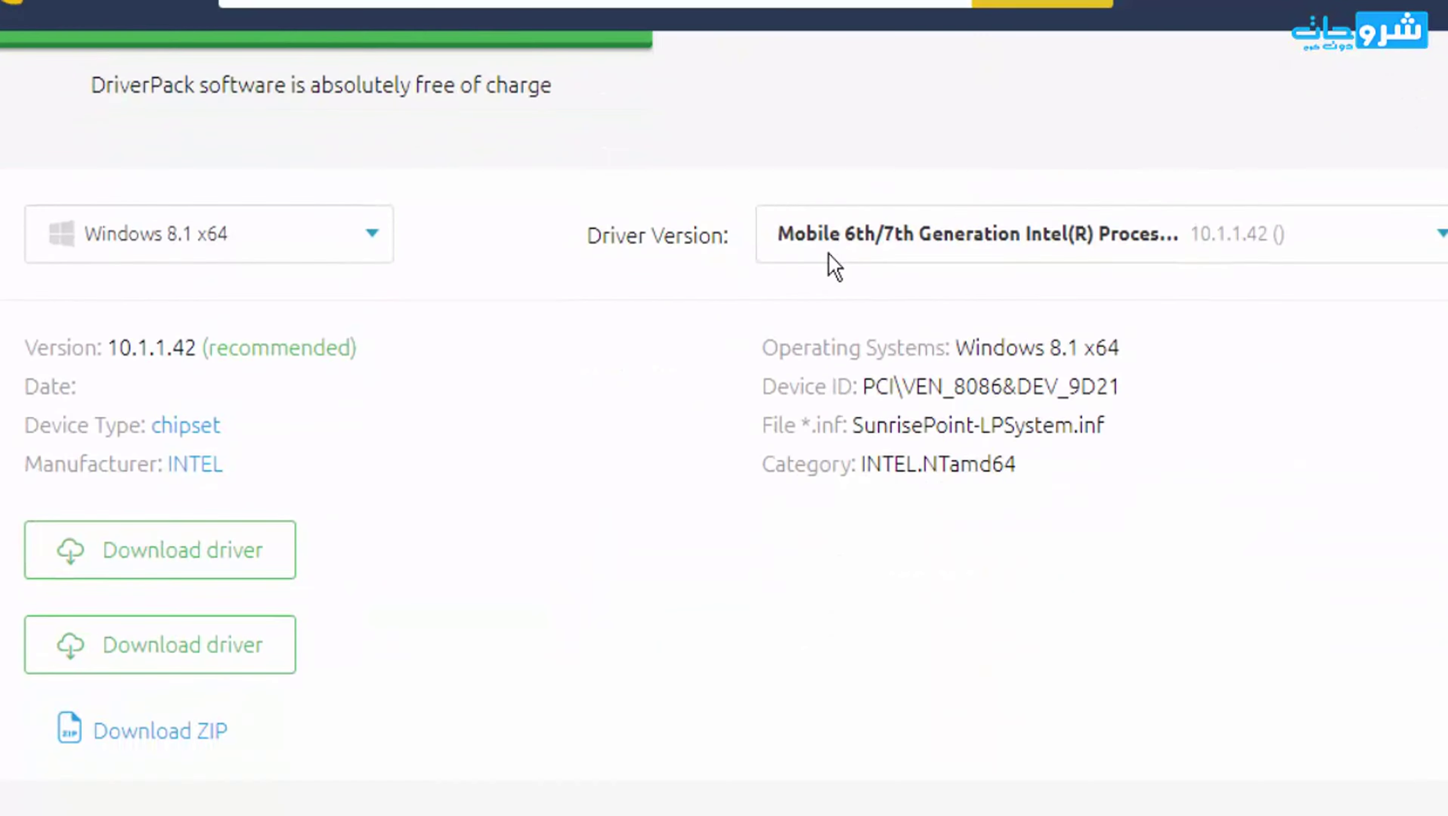
right_click(189, 410)
click(223, 434)
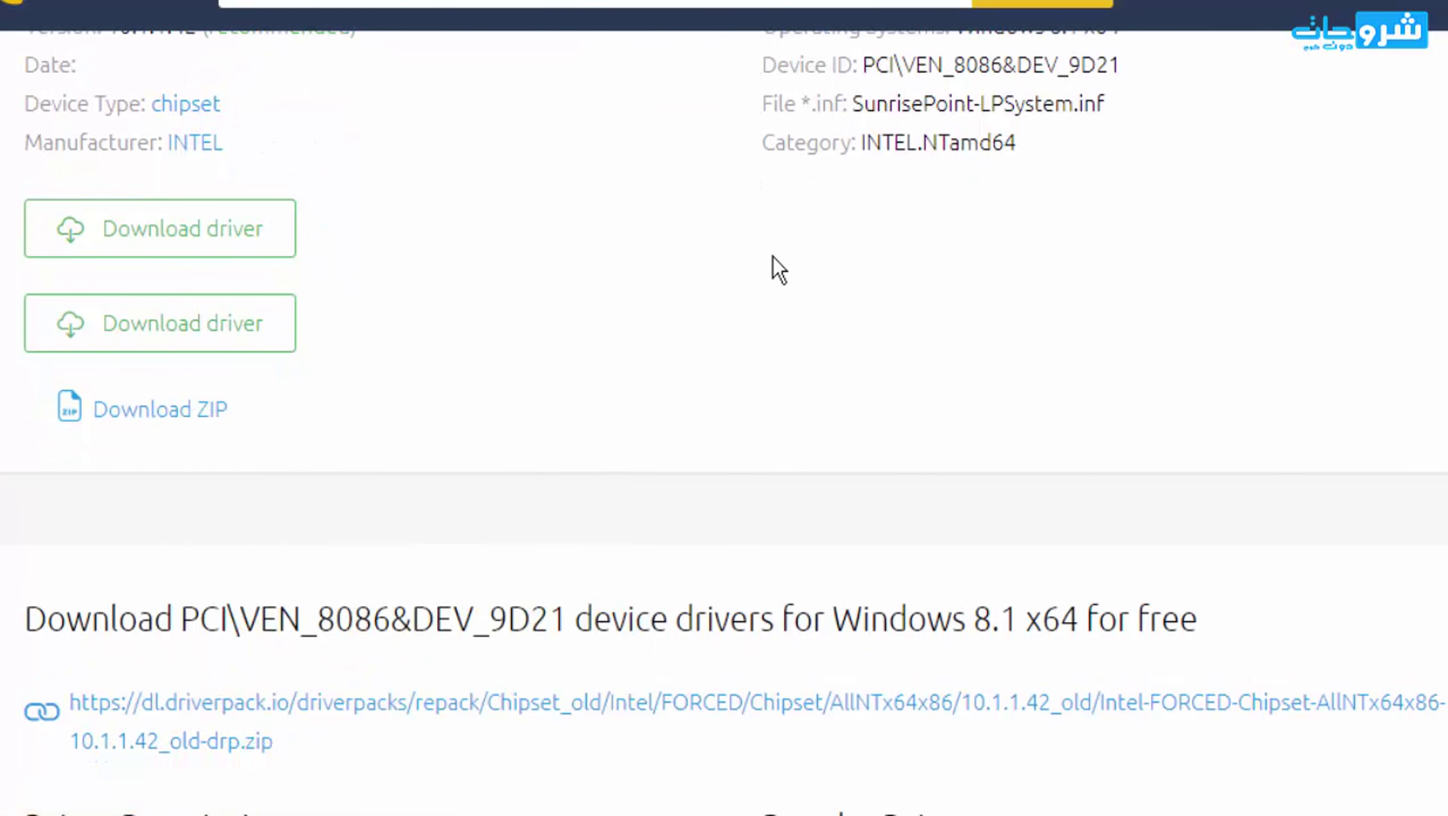
click(960, 359)
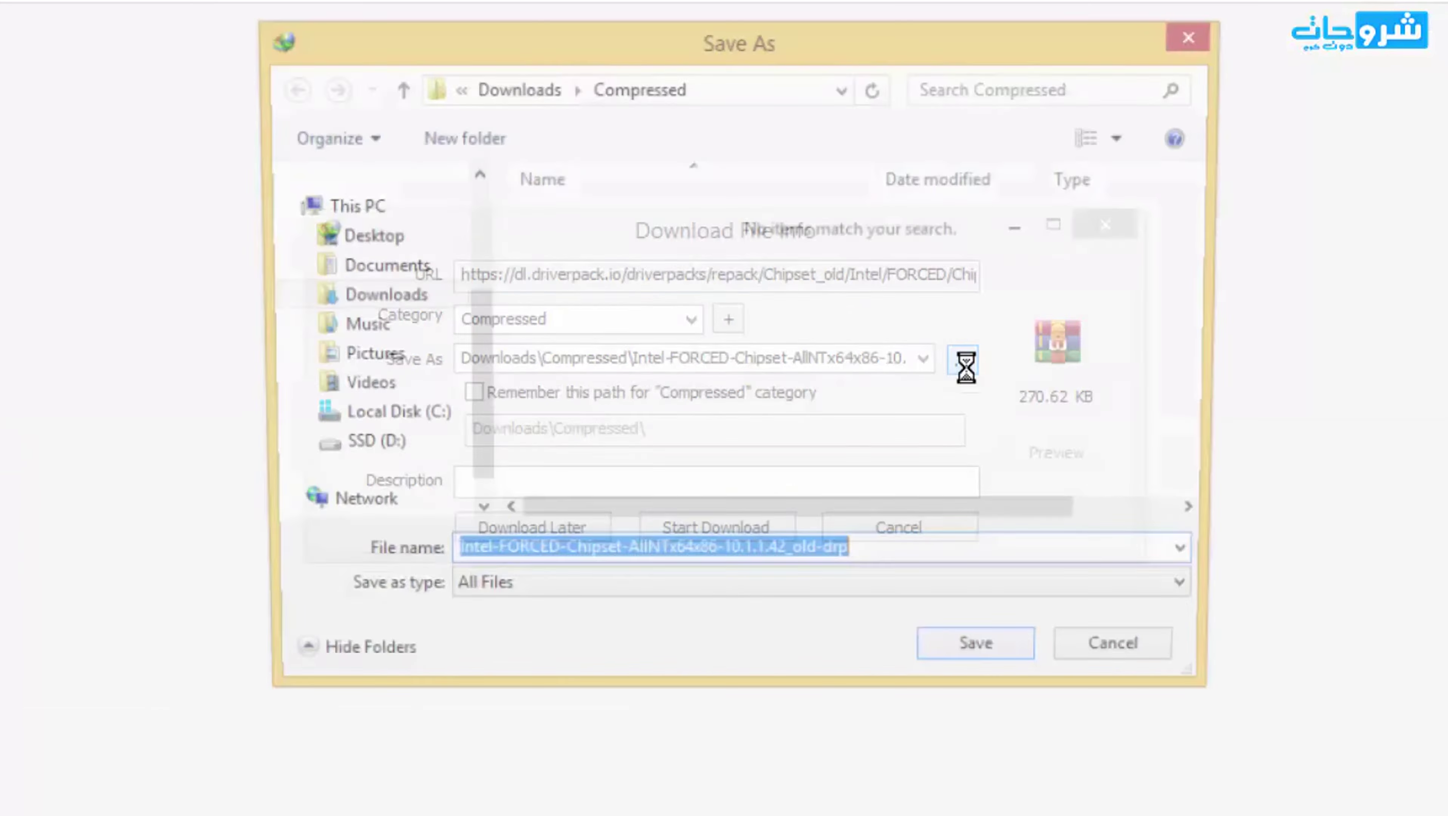
click(362, 236)
click(979, 651)
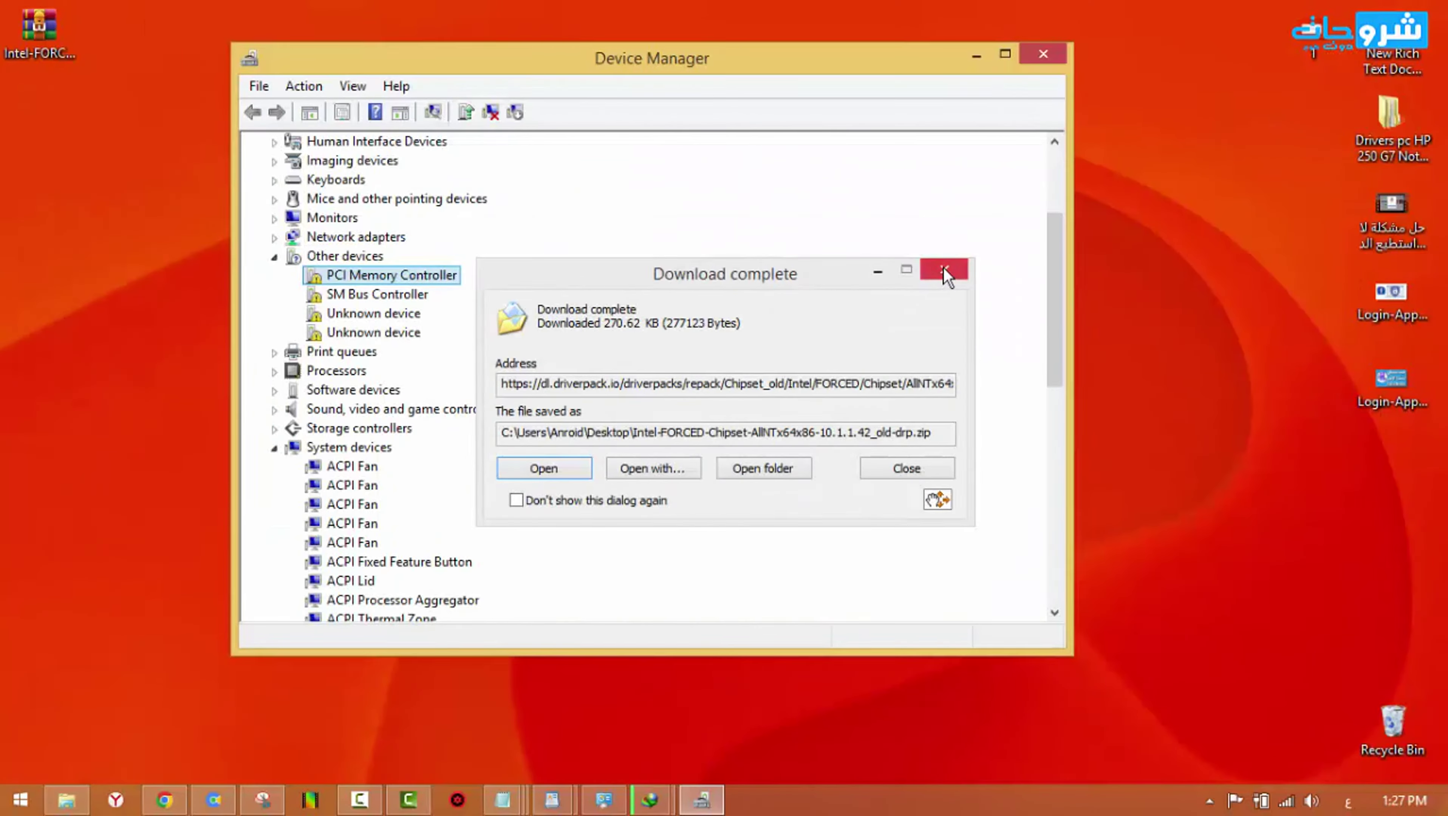
click(880, 267)
- Extract the 10.1.1.42 chipset archive into its own Desktop folder with the default options and check the extracted folder's contents
right_click(59, 31)
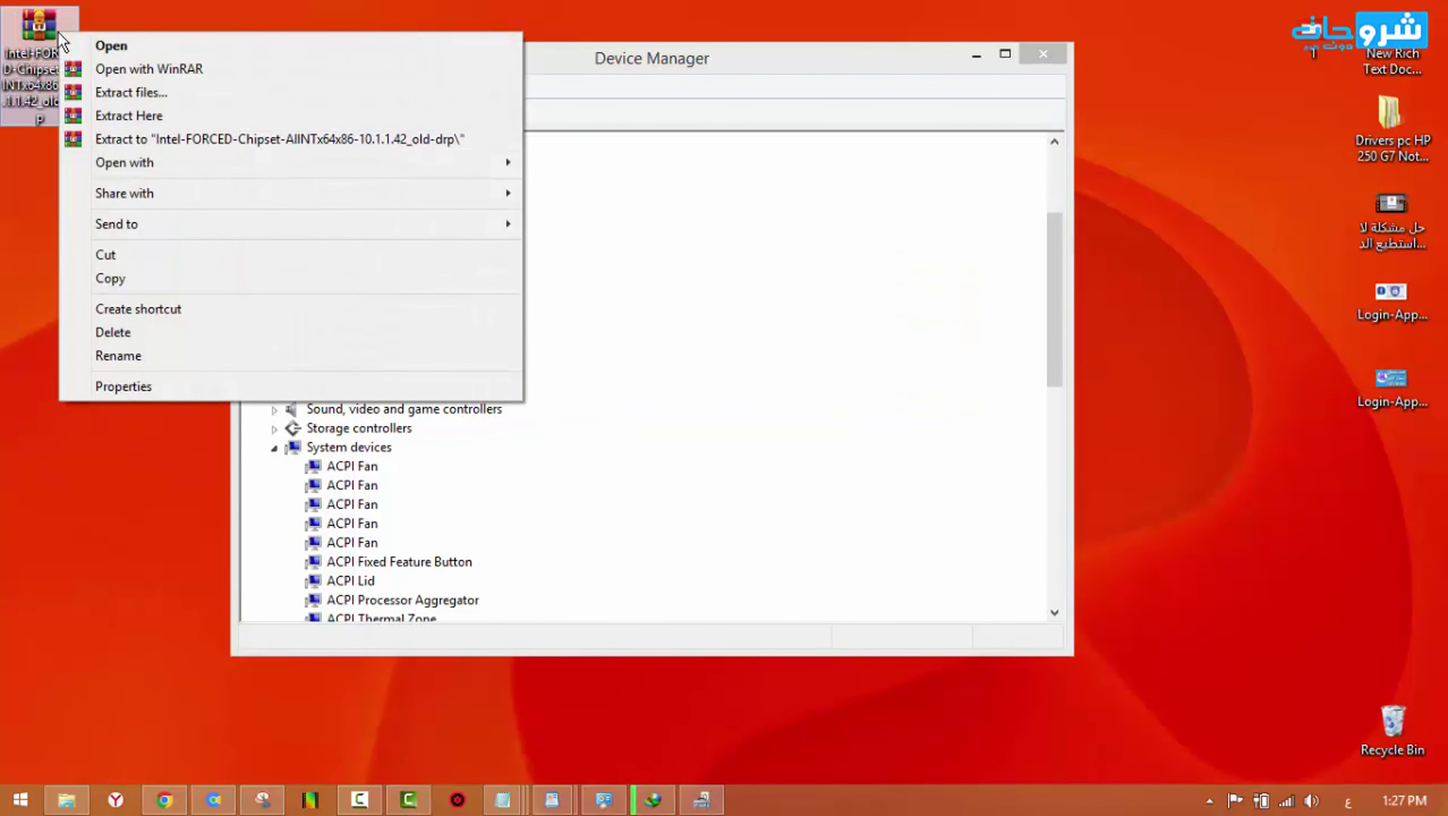
click(166, 93)
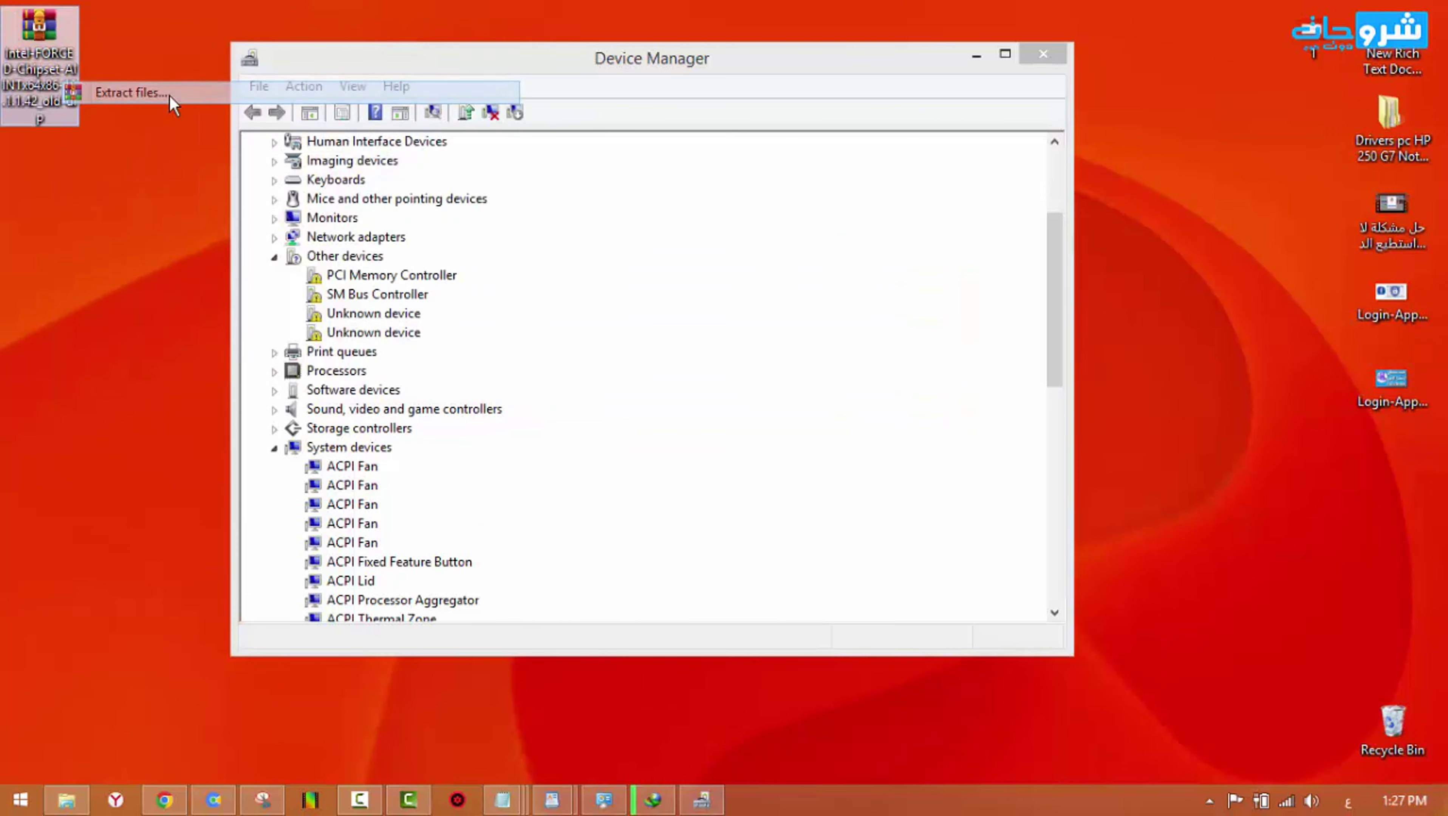
click(787, 634)
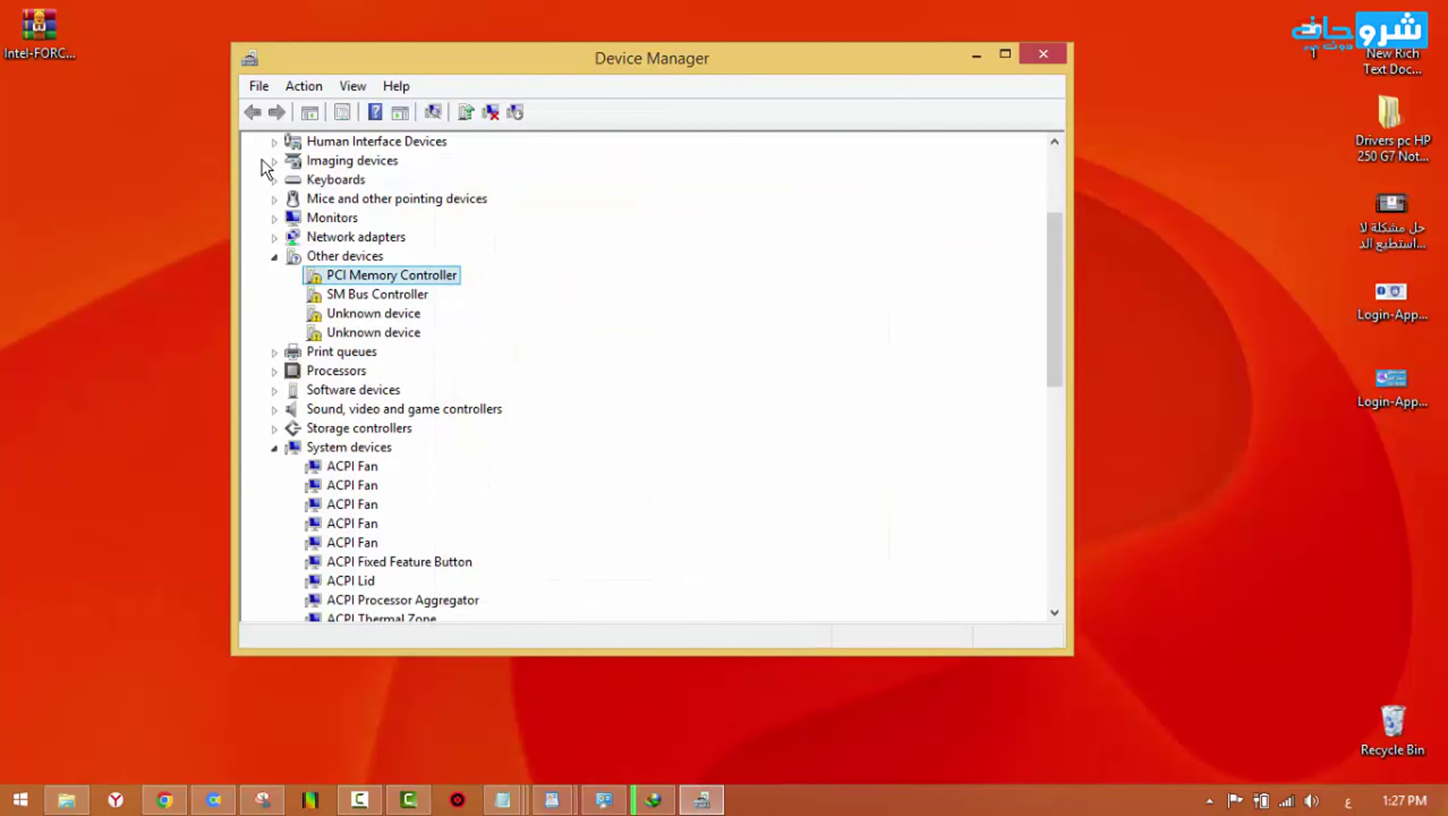
double_click(36, 115)
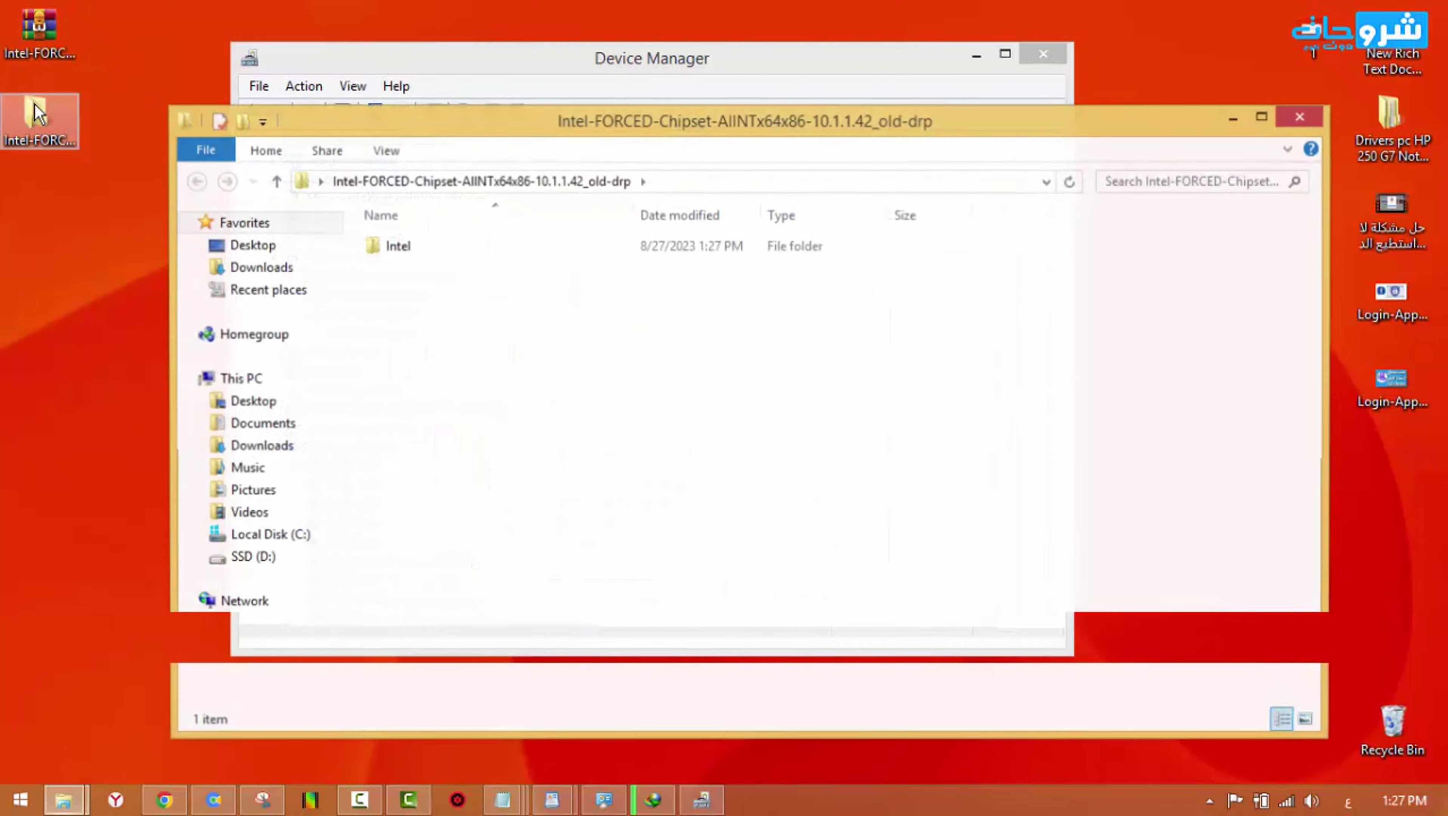
click(1303, 119)
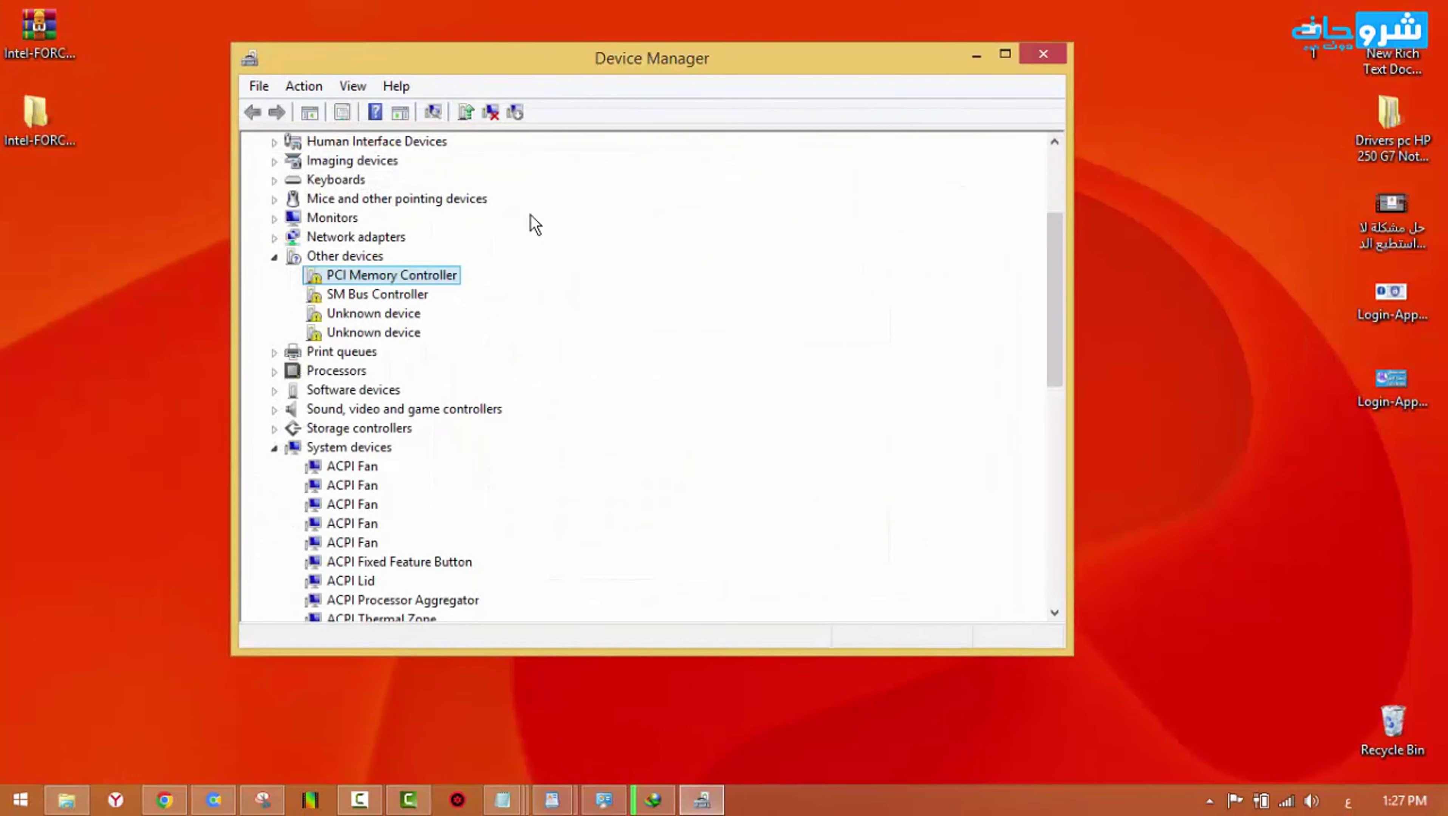
- Start a driver update for the PCI Memory Controller, choosing to browse the computer for driver software
right_click(405, 275)
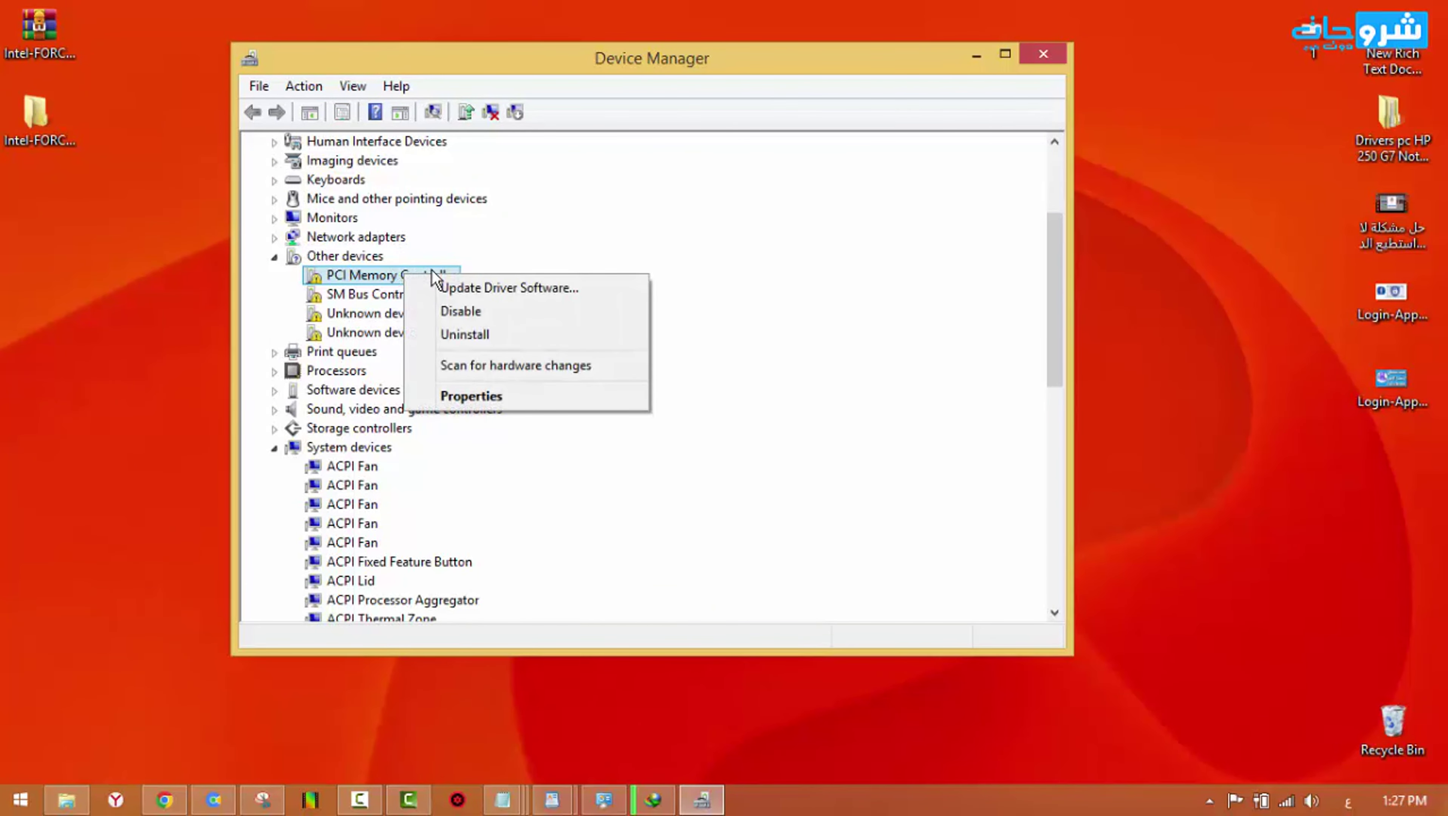
click(524, 289)
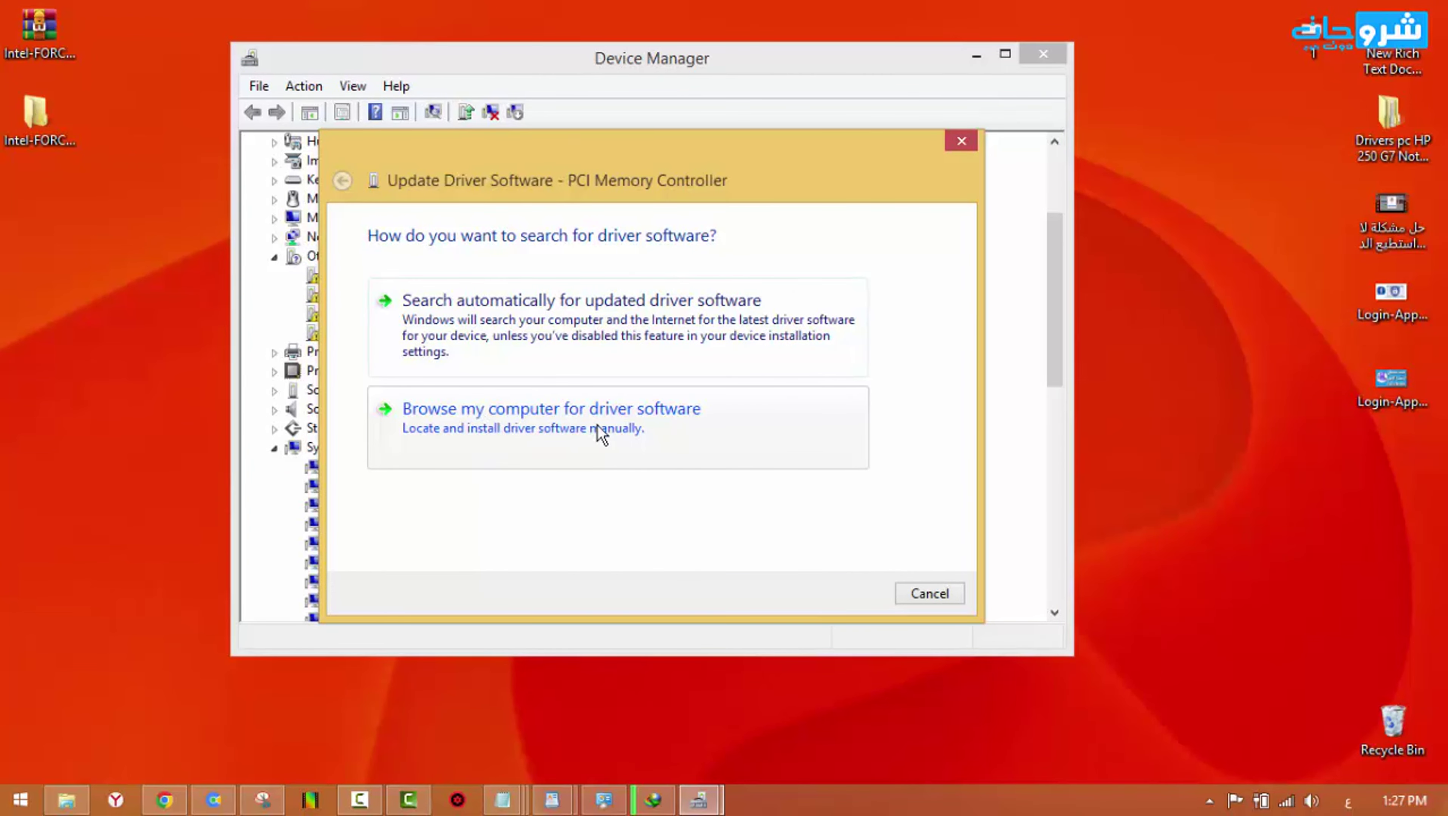
click(671, 416)
- Choose the Desktop folder Intel-FORCED-Chipset-AllNTx64x86-10.1.1.42_old-drp as the driver location and install the driver from it
click(844, 323)
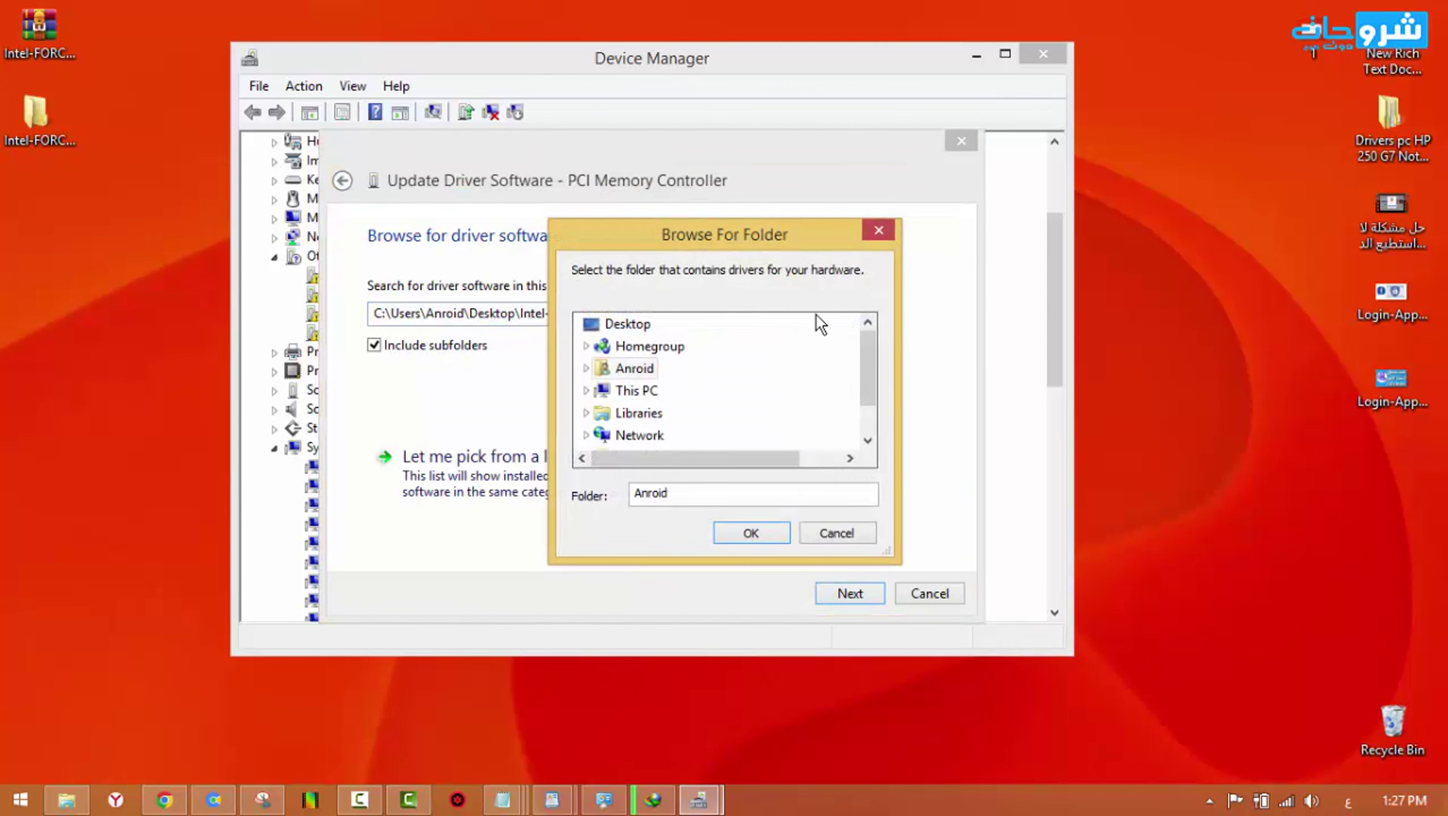
double_click(622, 392)
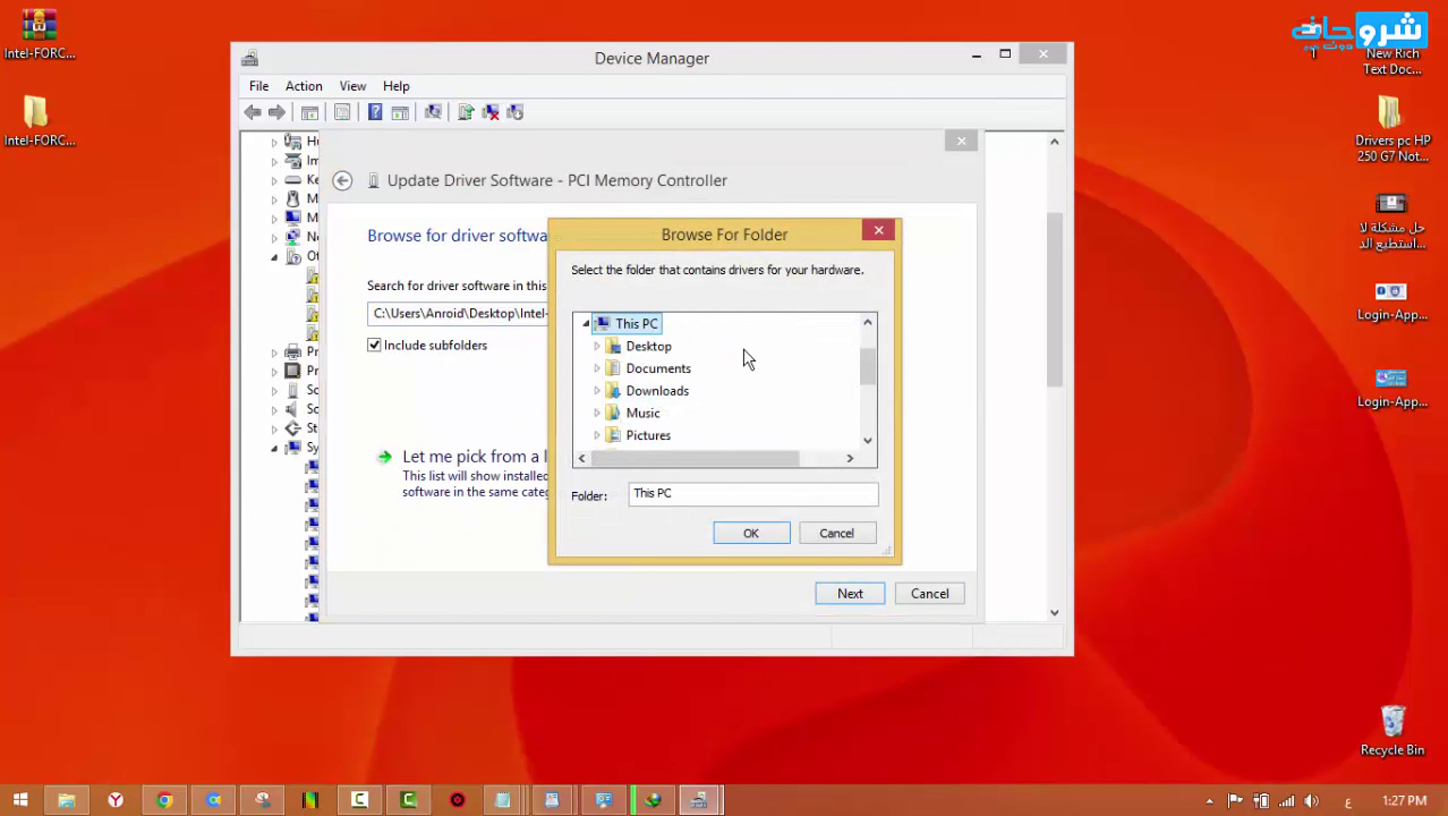
double_click(649, 345)
click(737, 392)
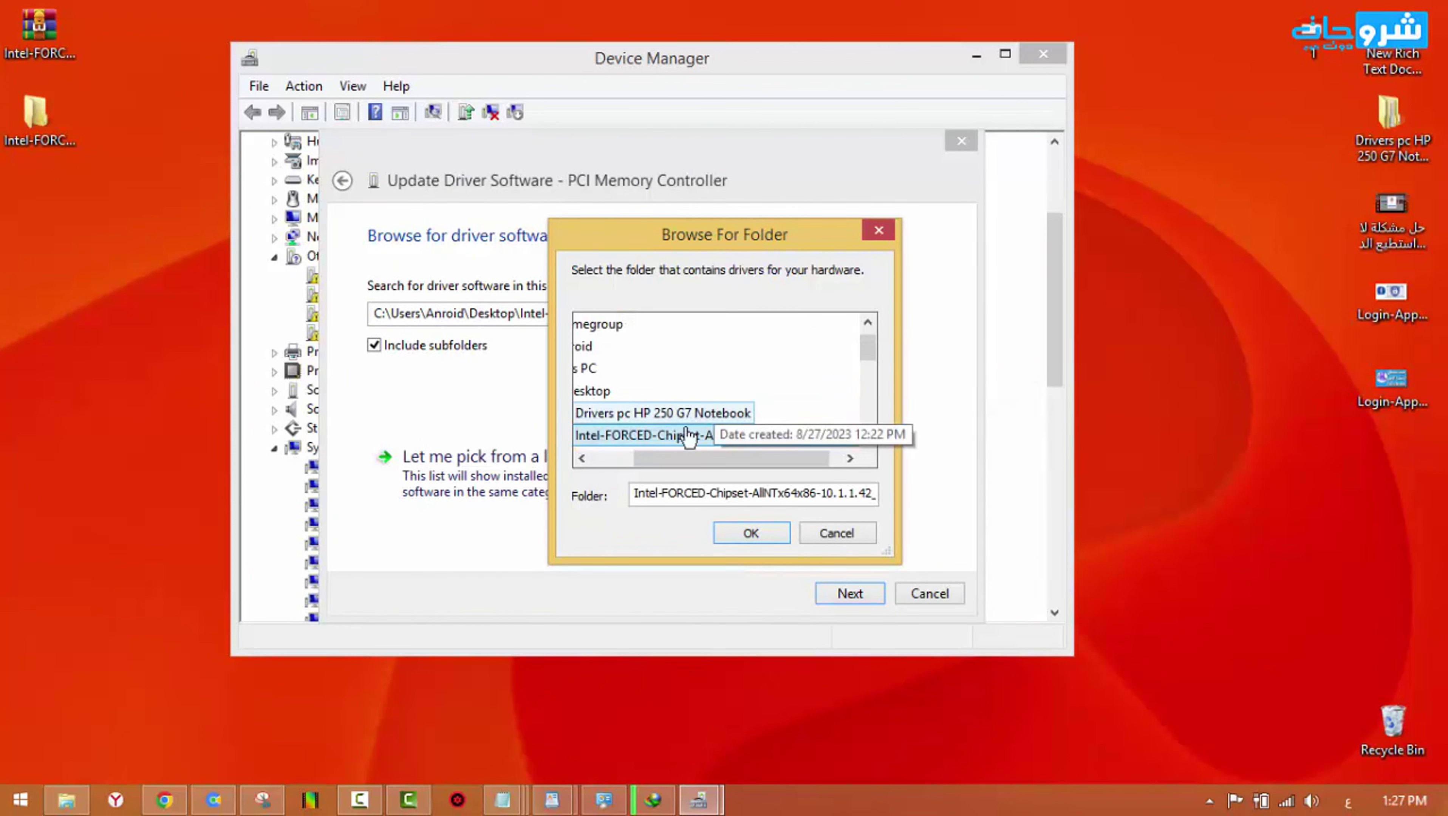
click(751, 533)
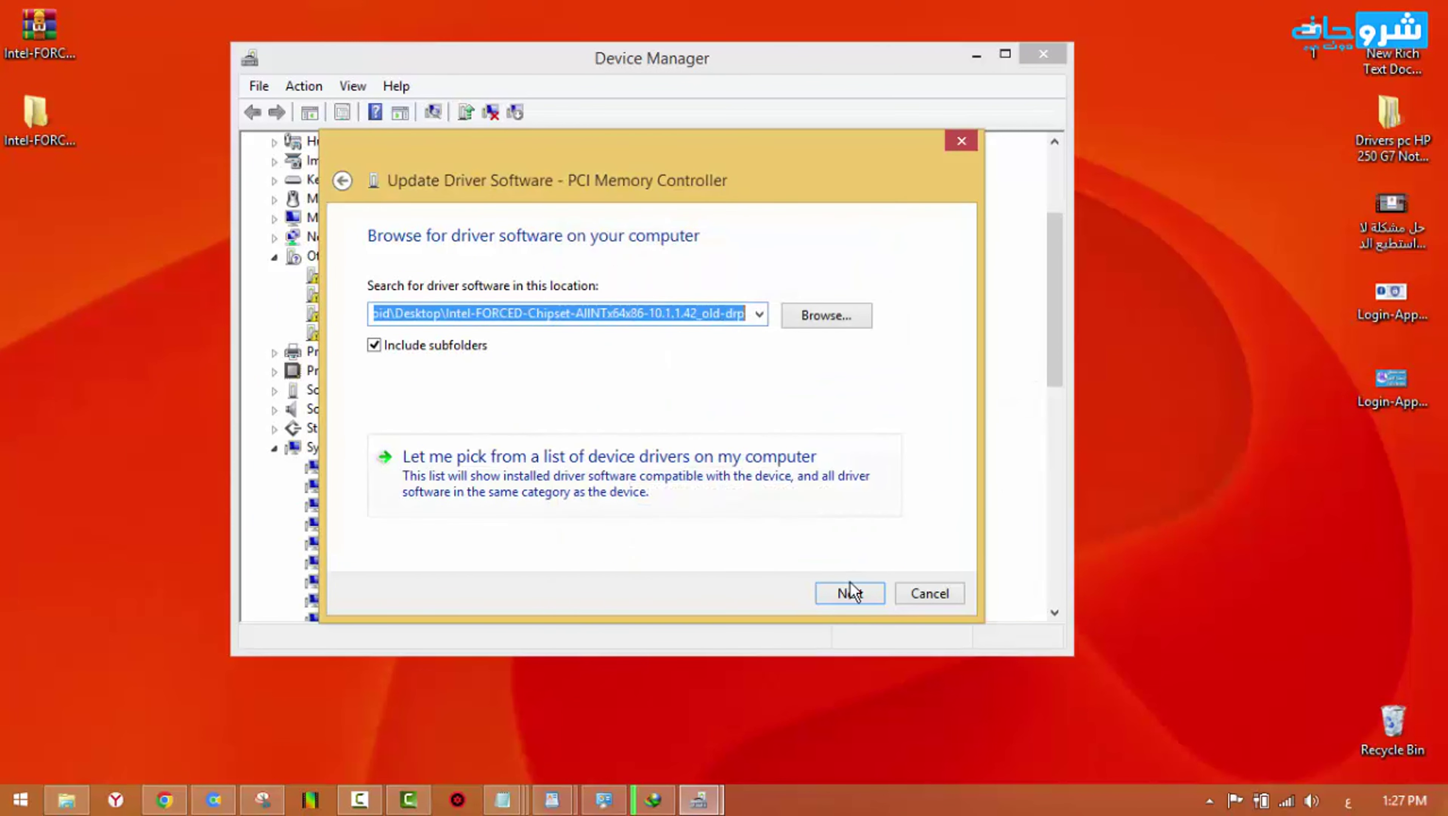
click(850, 593)
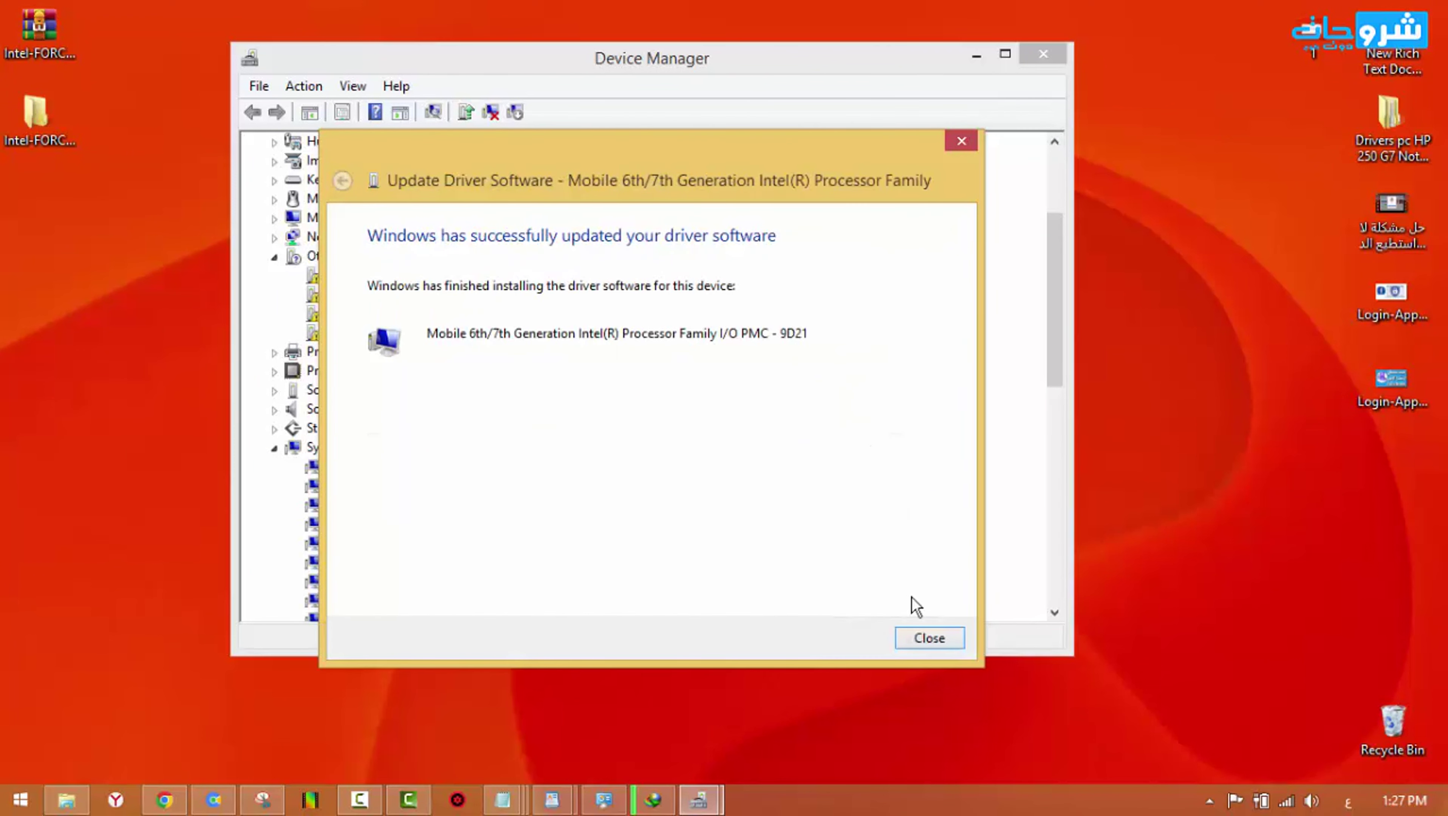
- Close the finished driver update and check the System devices list and the devices remaining under Other devices
click(939, 644)
scroll(744, 294, up, 3)
scroll(537, 400, down, 2)
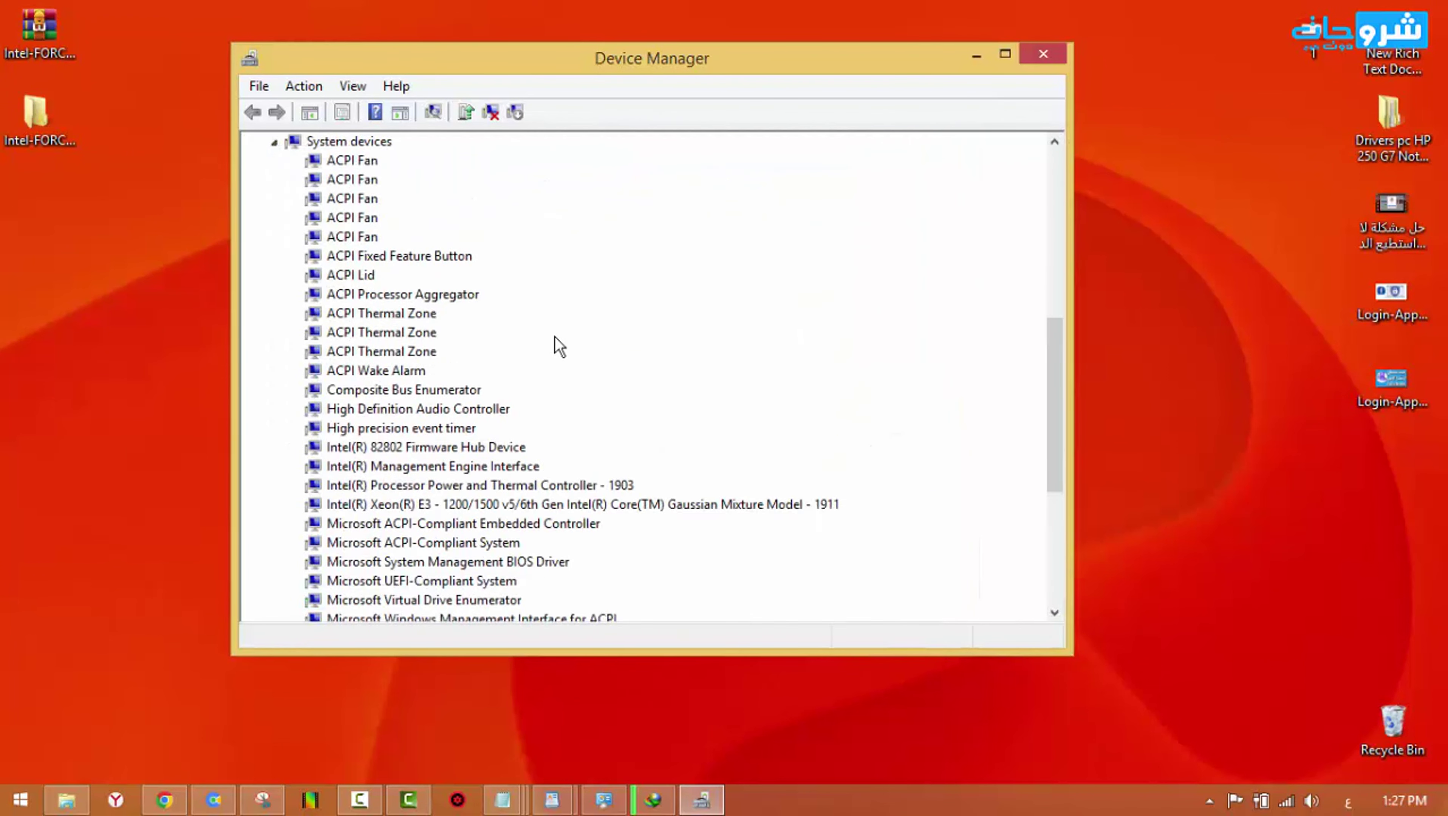
scroll(510, 585, down, 2)
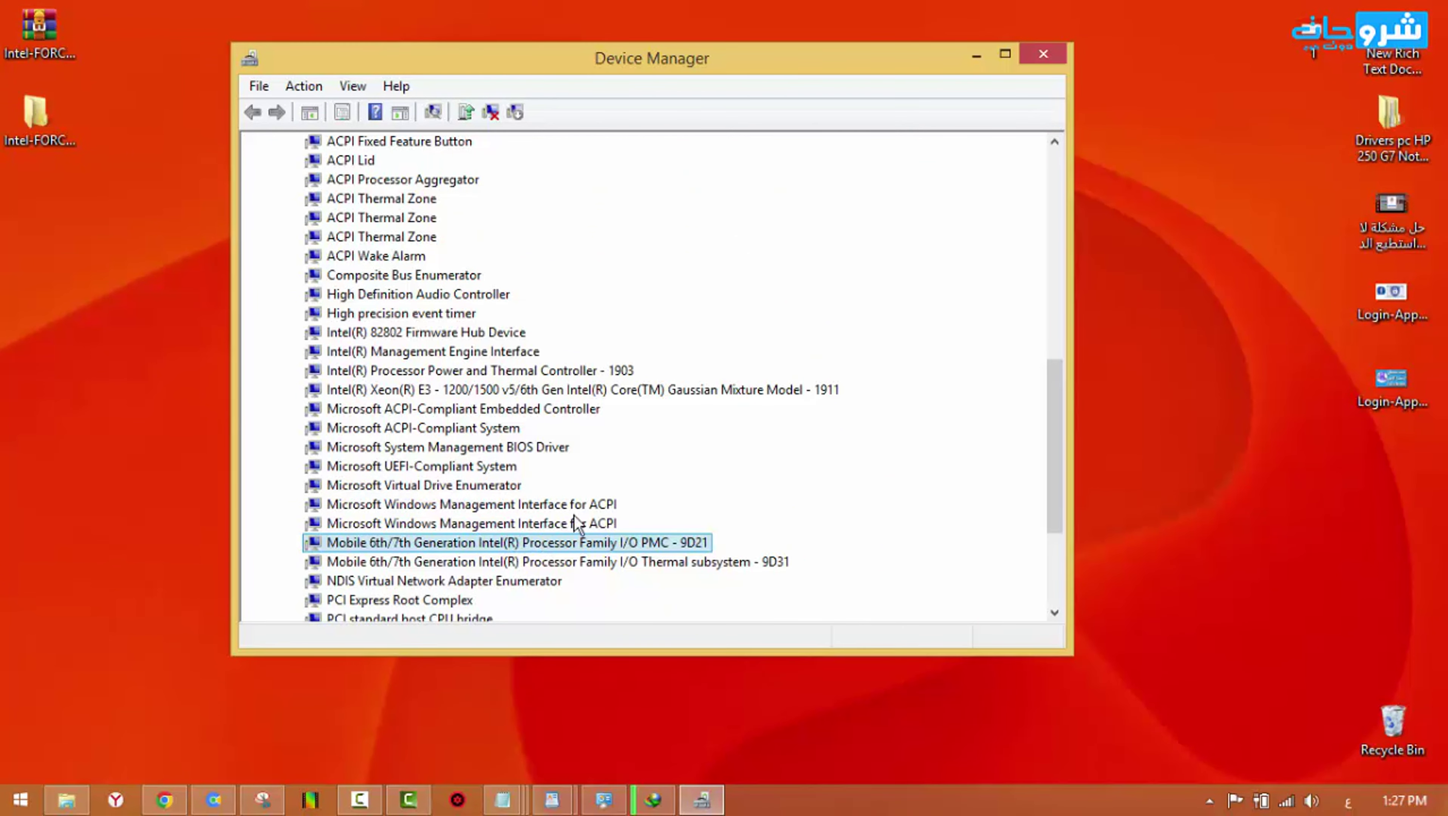
scroll(601, 317, up, 9)
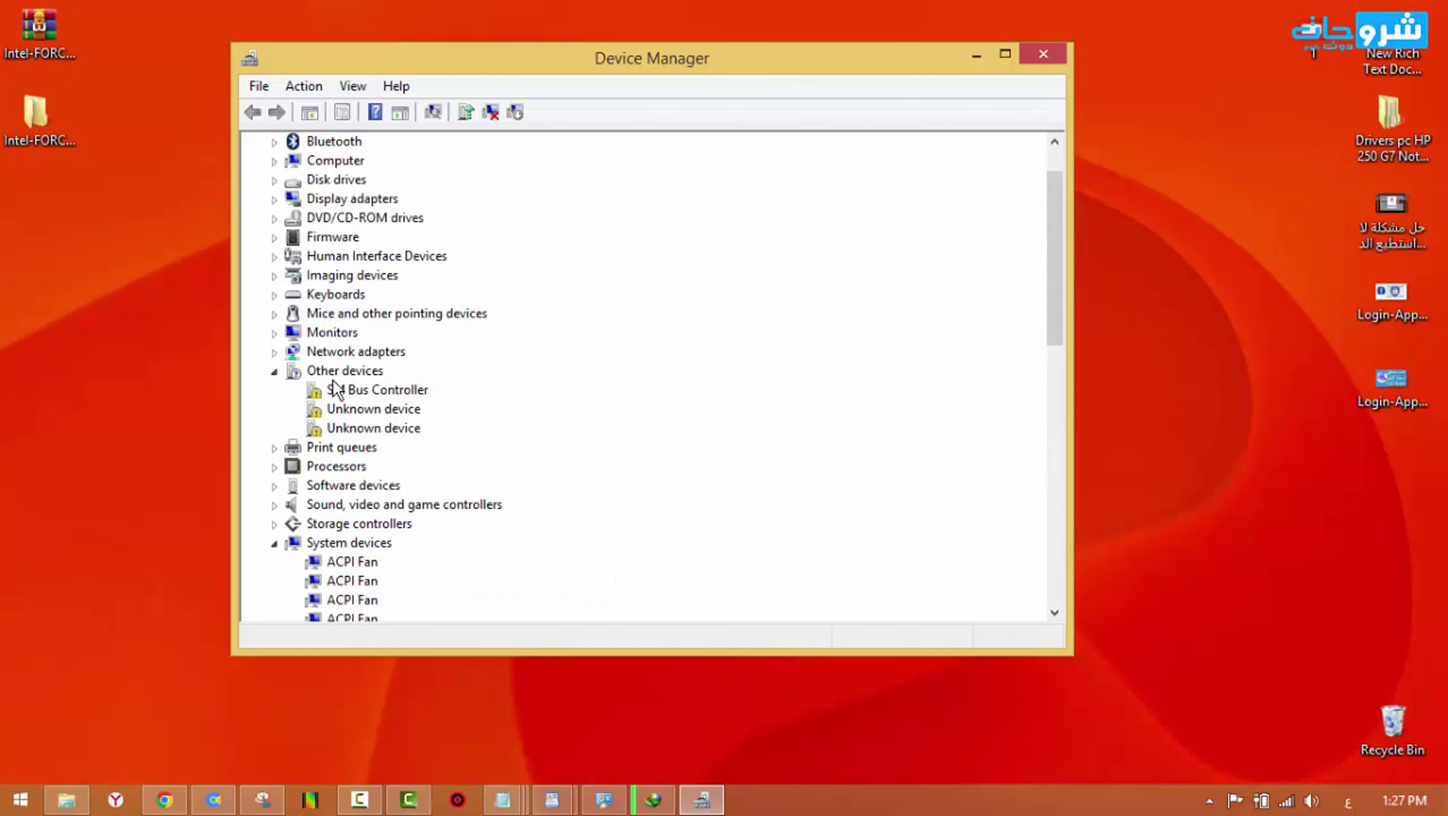
- Display the SM Bus Controller's Hardware Ids property and copy the first value, PCI\VEN_8086&DEV_9D23&SUBSYS_84A6103C&REV_21
right_click(373, 394)
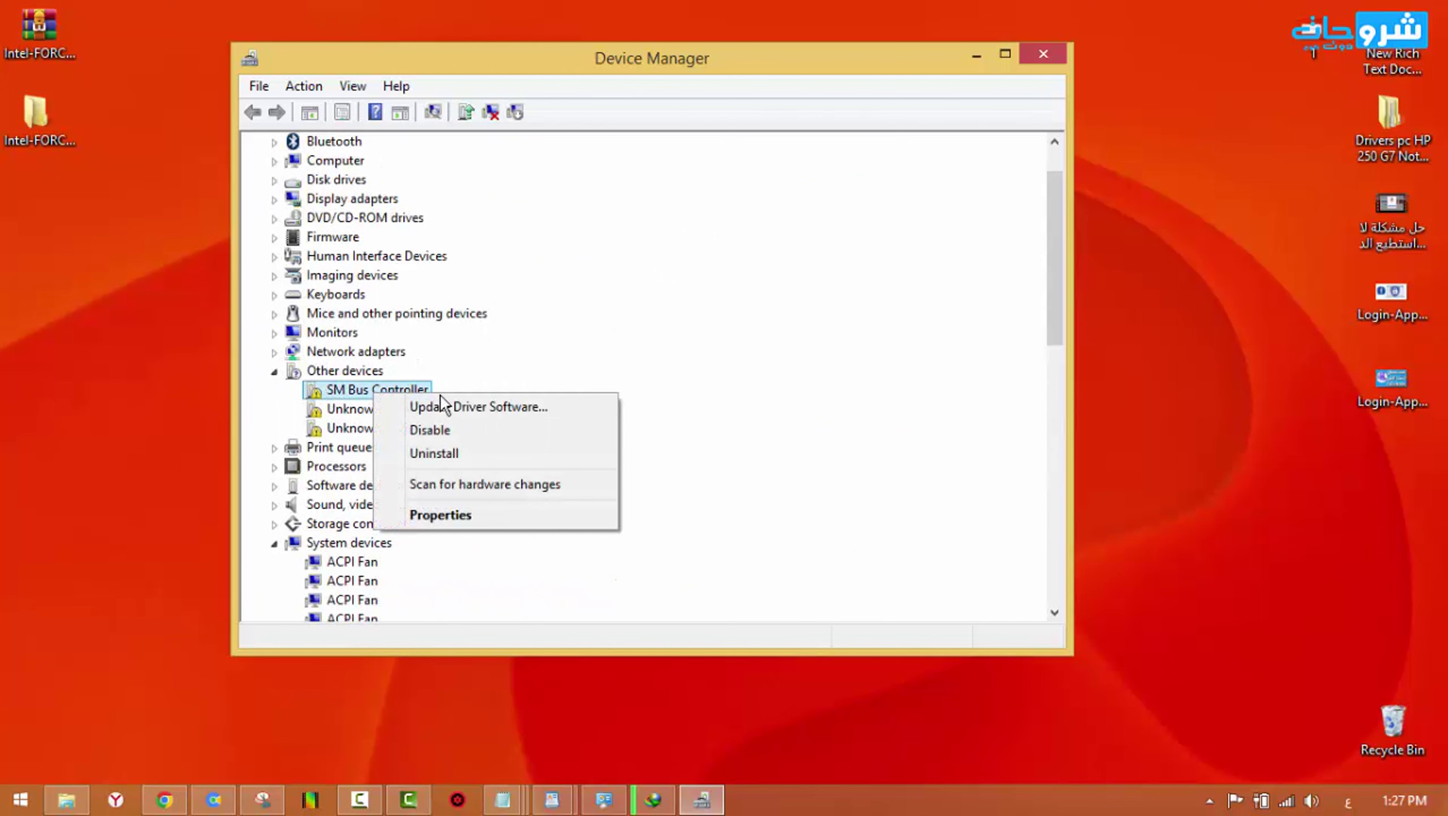
click(475, 514)
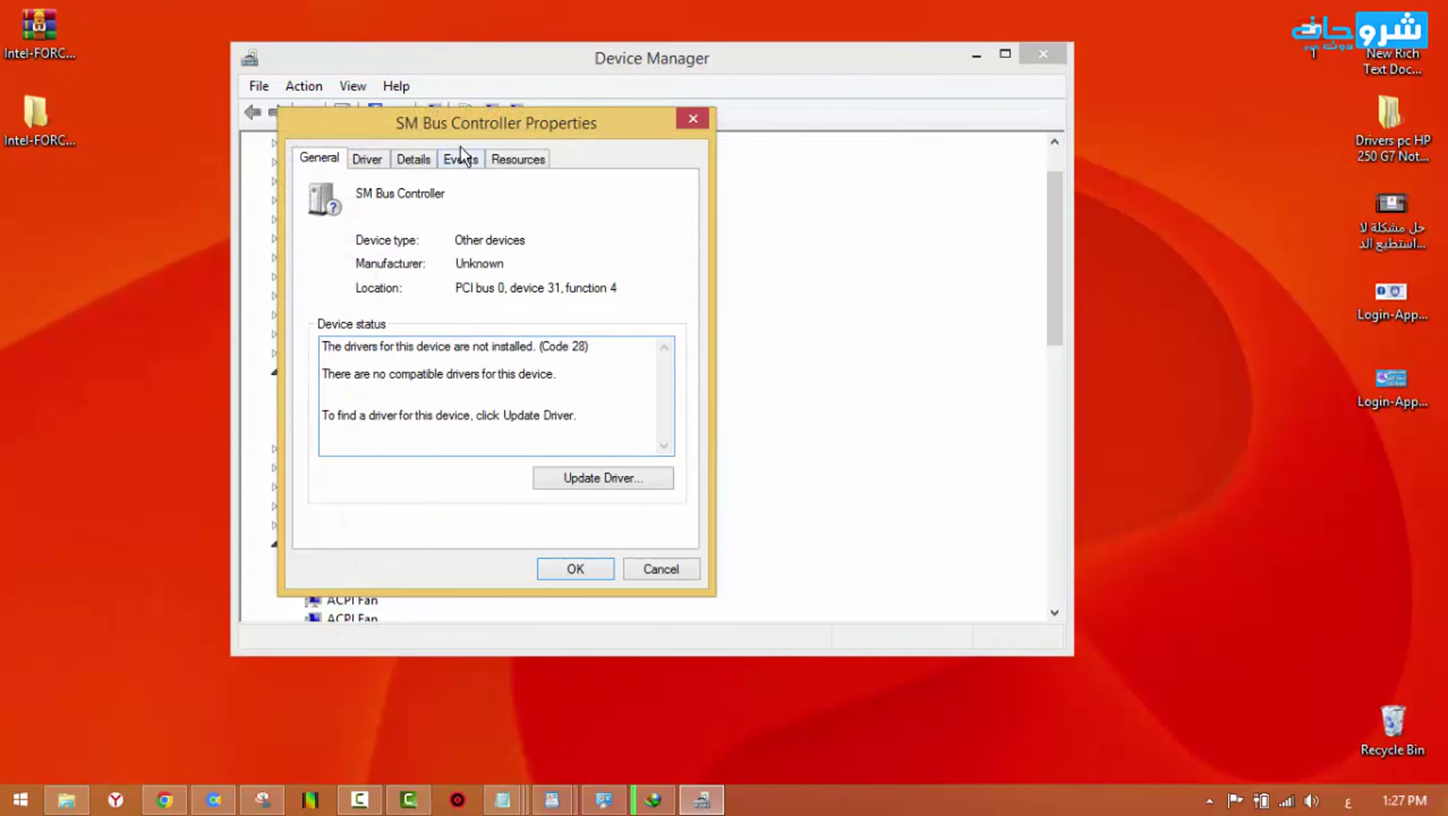
click(414, 160)
click(441, 261)
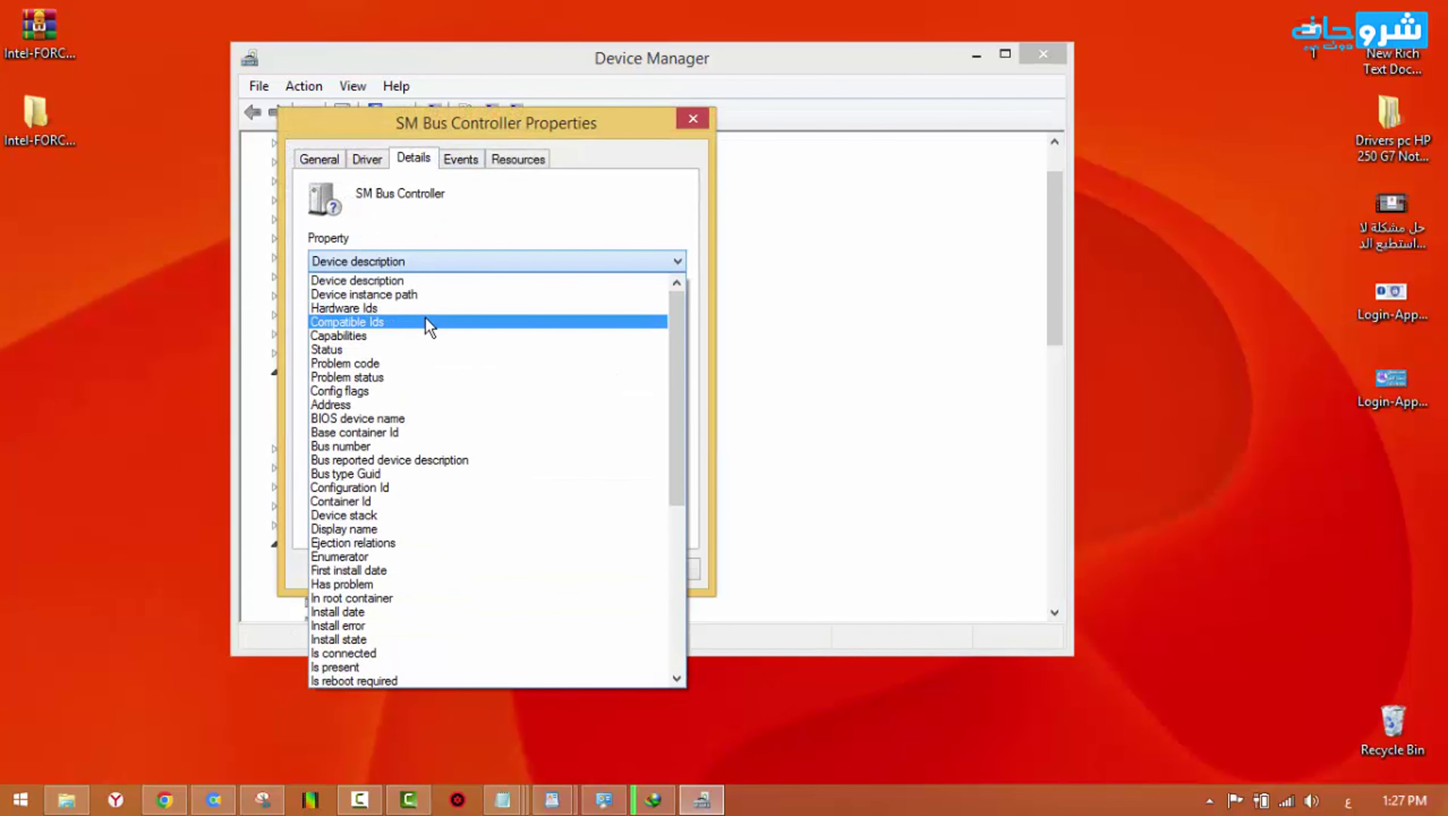
click(428, 322)
right_click(487, 311)
click(577, 335)
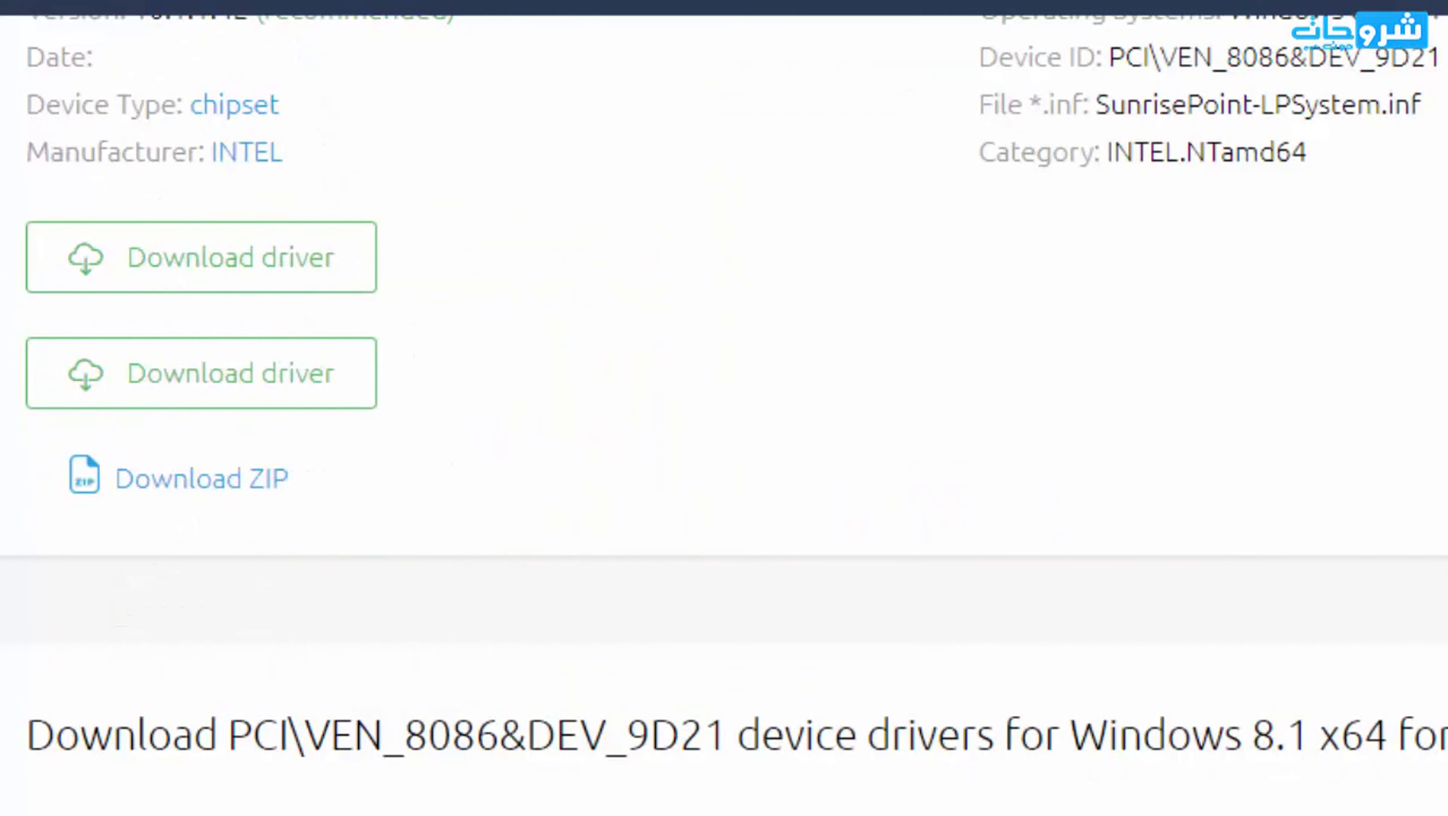
- Switch to the DriverPack site in the browser and try to search for the SM Bus Controller's hardware ID by pasting it
scroll(889, 145, up, 3)
scroll(1301, 123, up, 5)
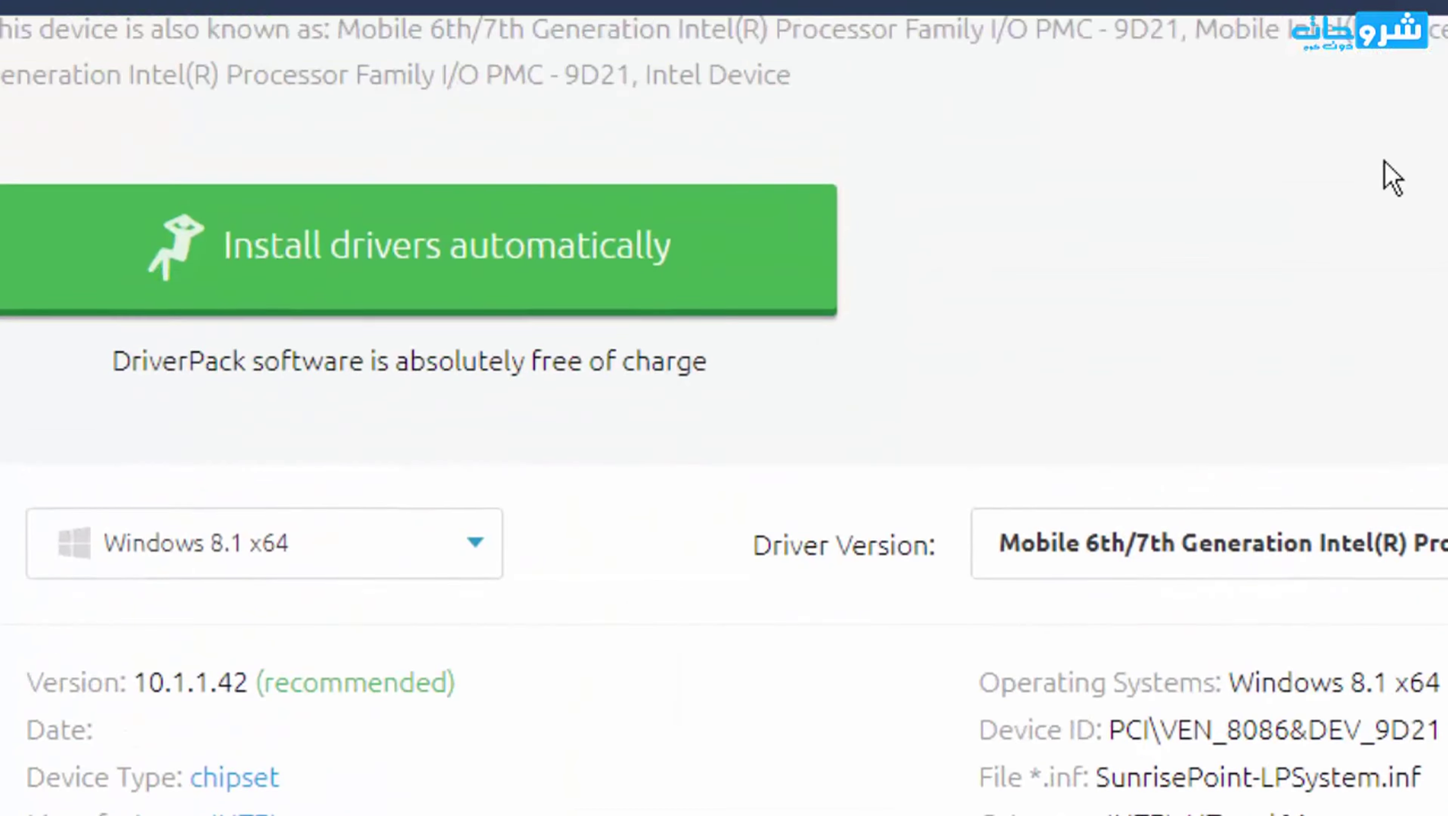
right_click(864, 3)
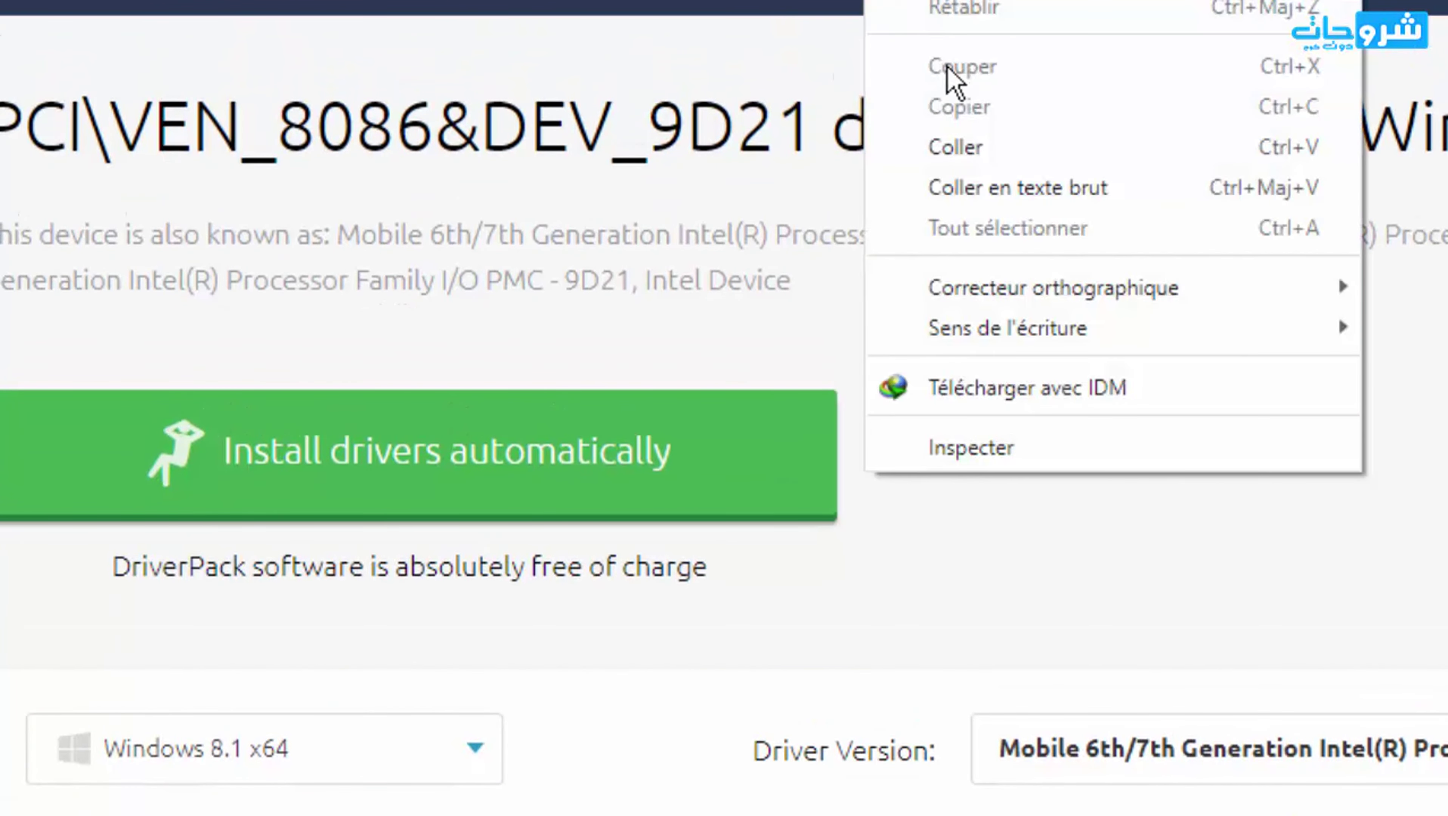
click(980, 152)
click(1245, 15)
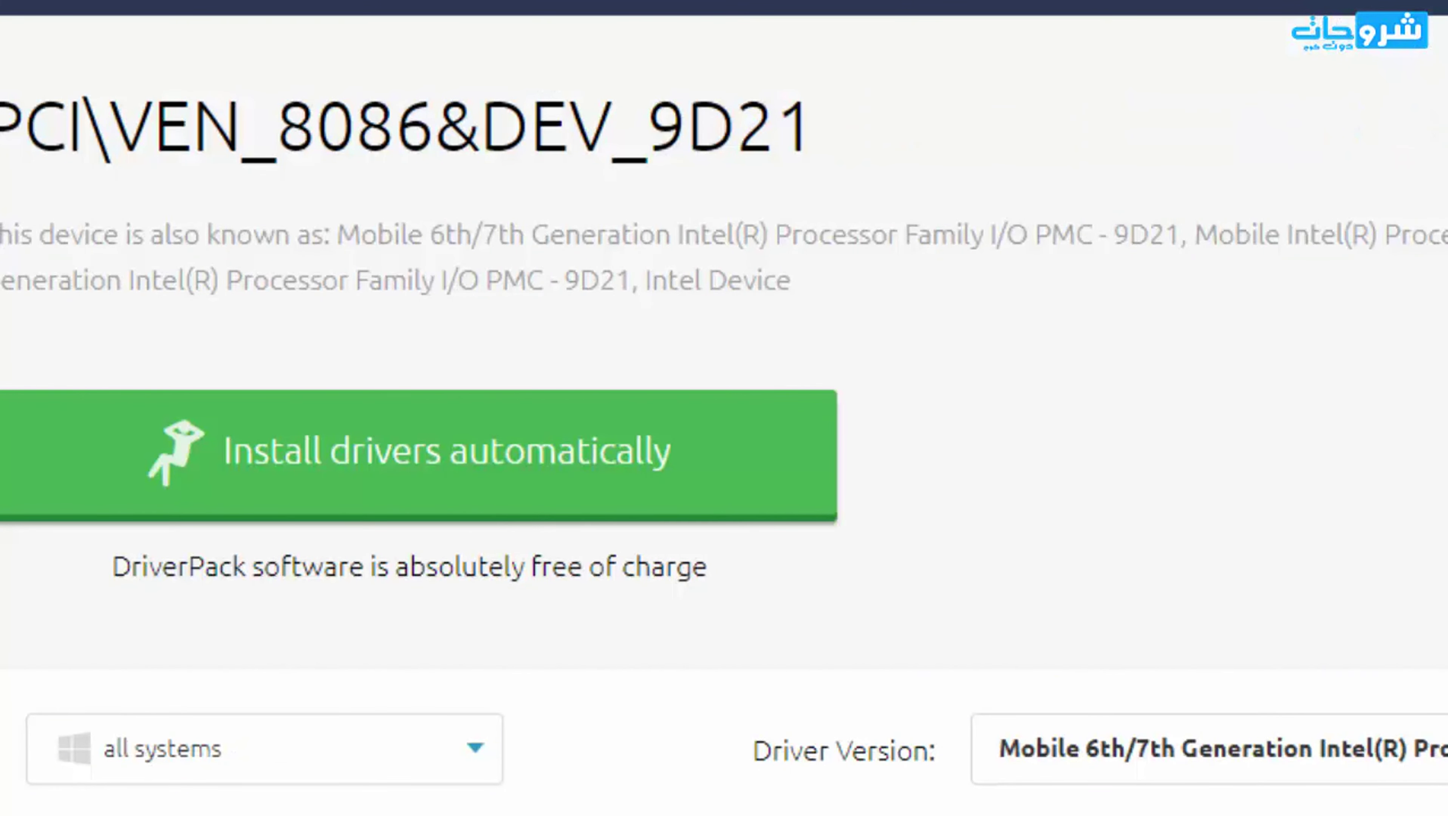
right_click(965, 2)
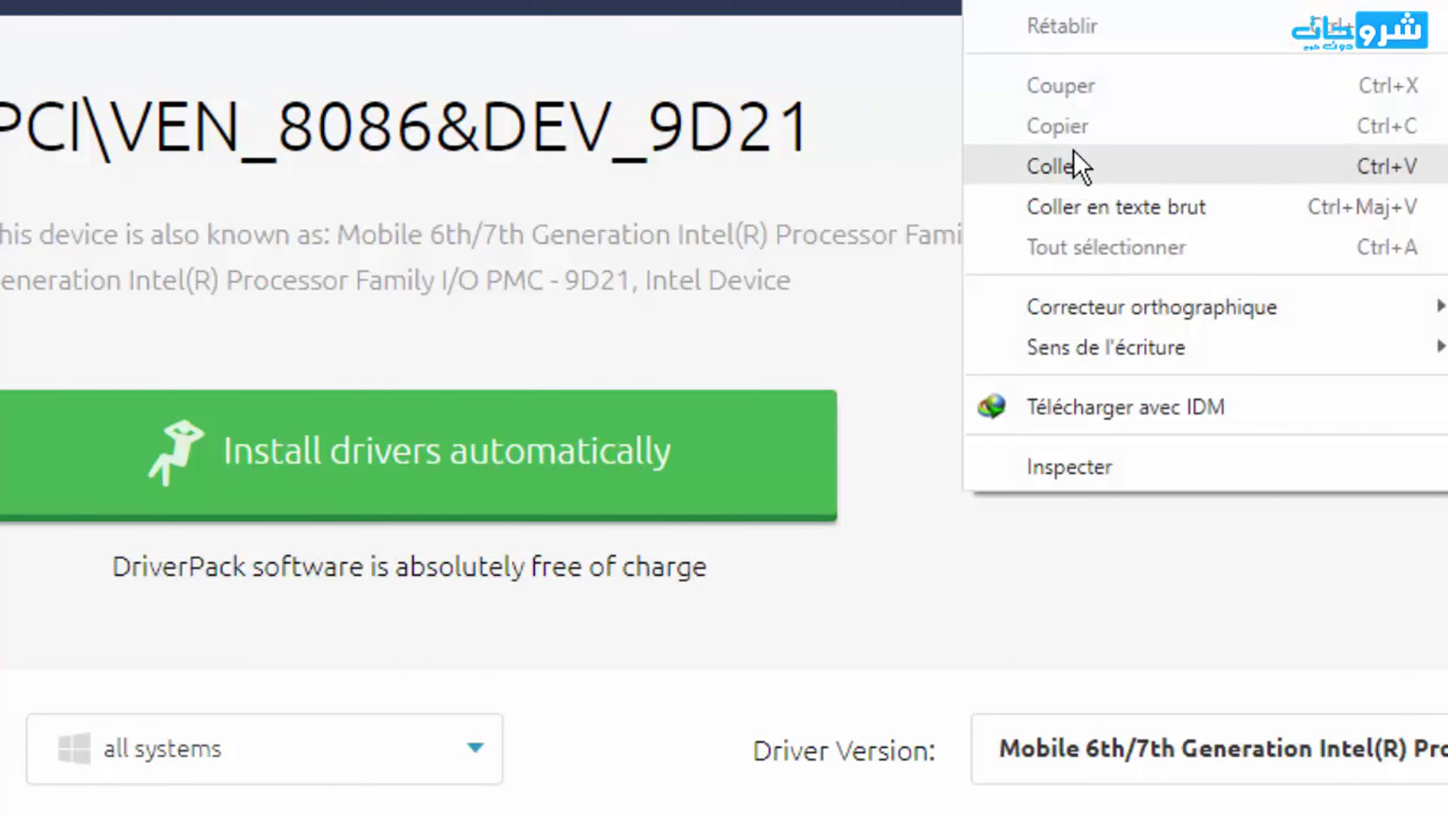
click(1080, 165)
key(Return)
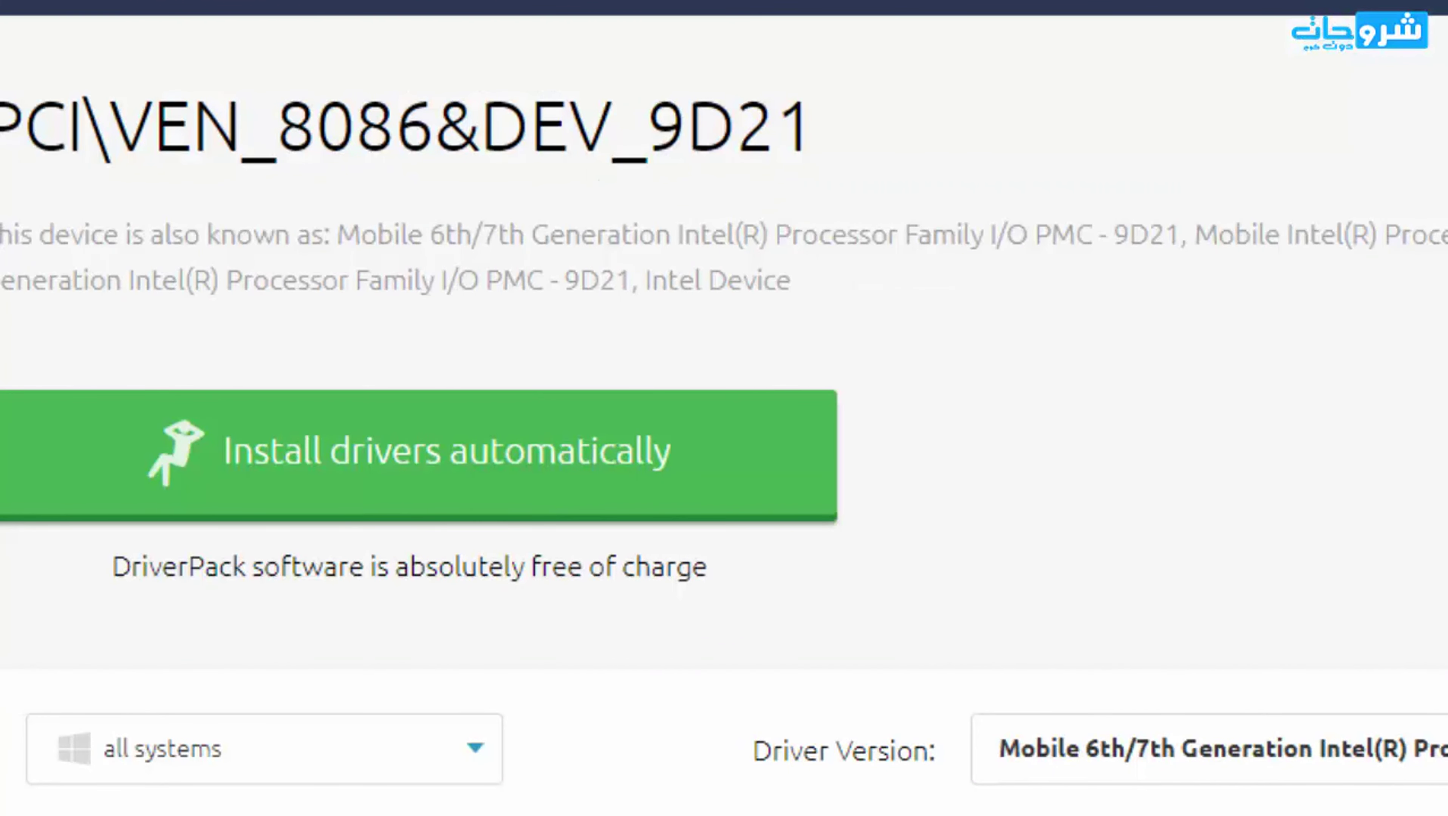
- Filter the PCI\VEN_8086&DEV_9D21 drivers to Windows 8.1 x64 and try to download the ZIP with IDM
scroll(1057, 152, down, 6)
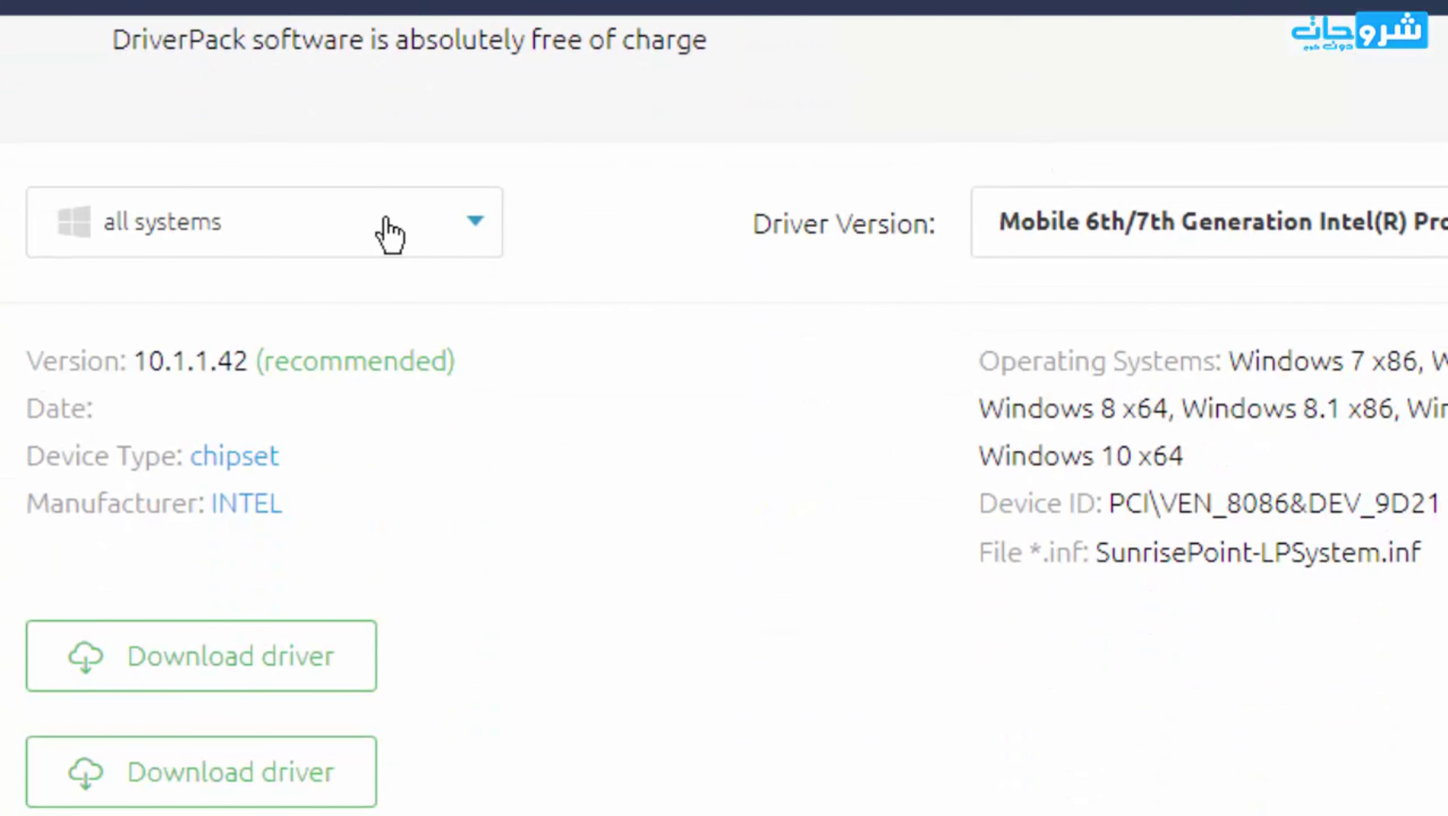
click(385, 223)
scroll(284, 498, down, 6)
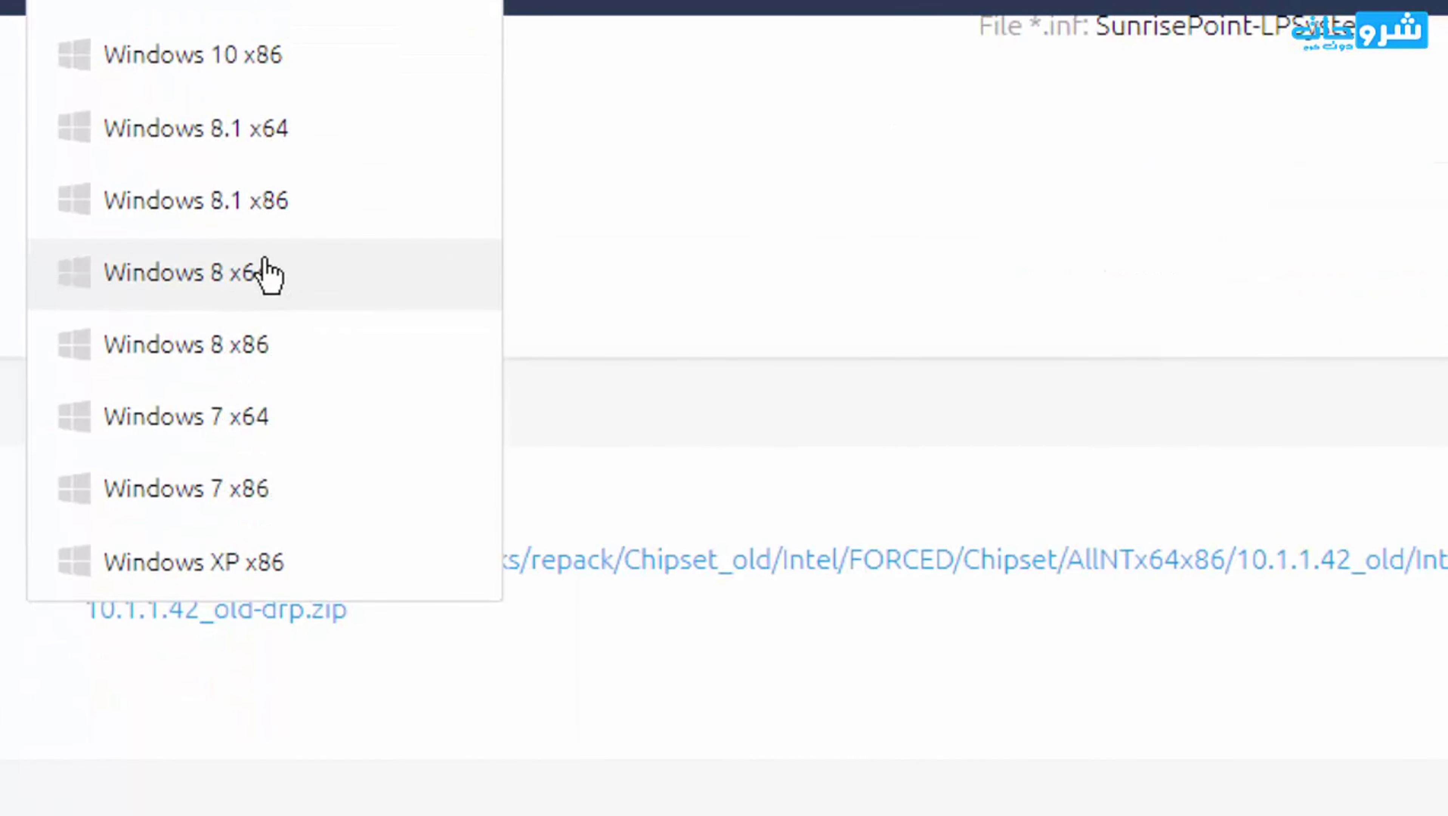
click(284, 137)
scroll(882, 146, down, 8)
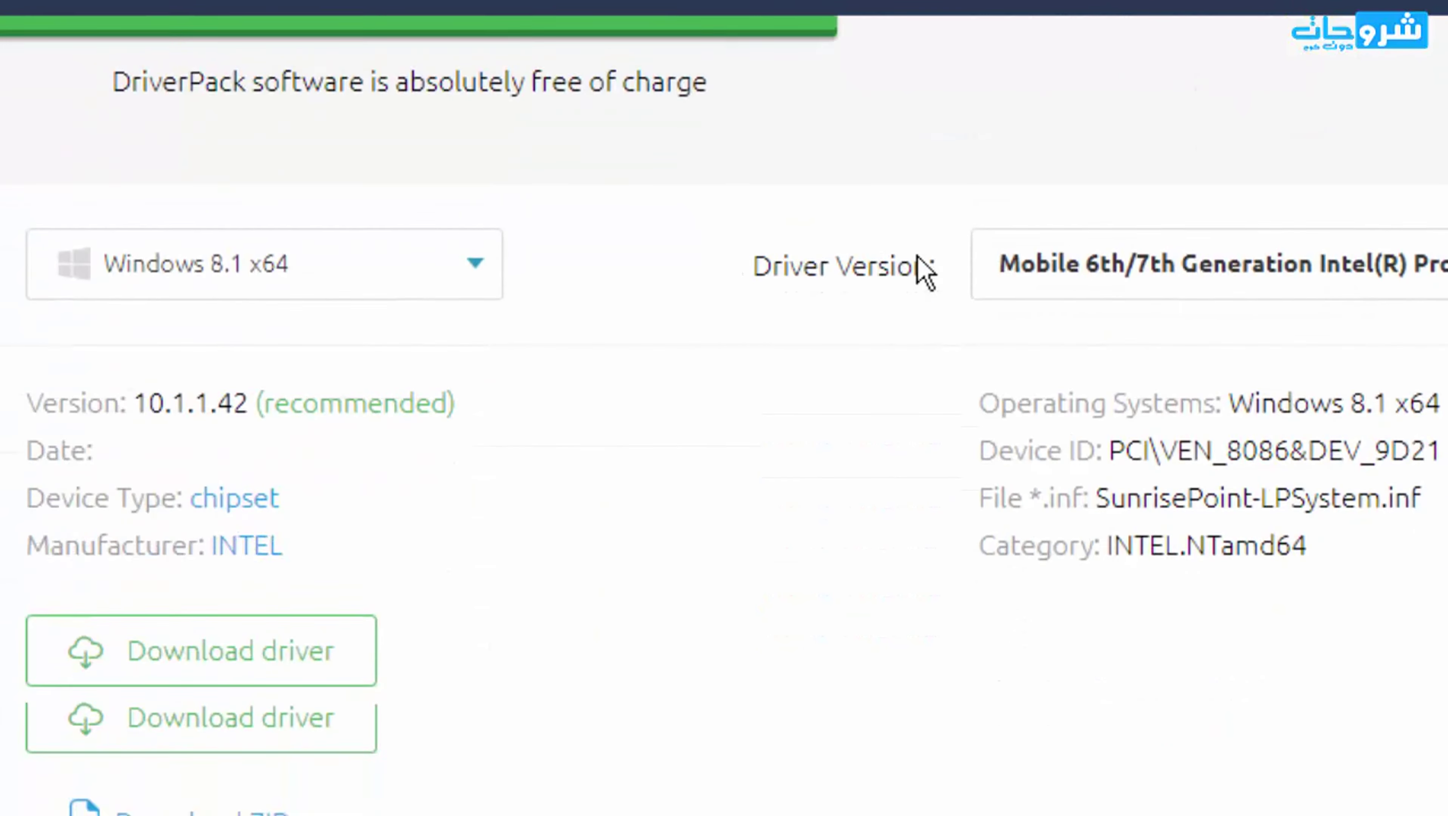
scroll(499, 490, down, 2)
right_click(260, 486)
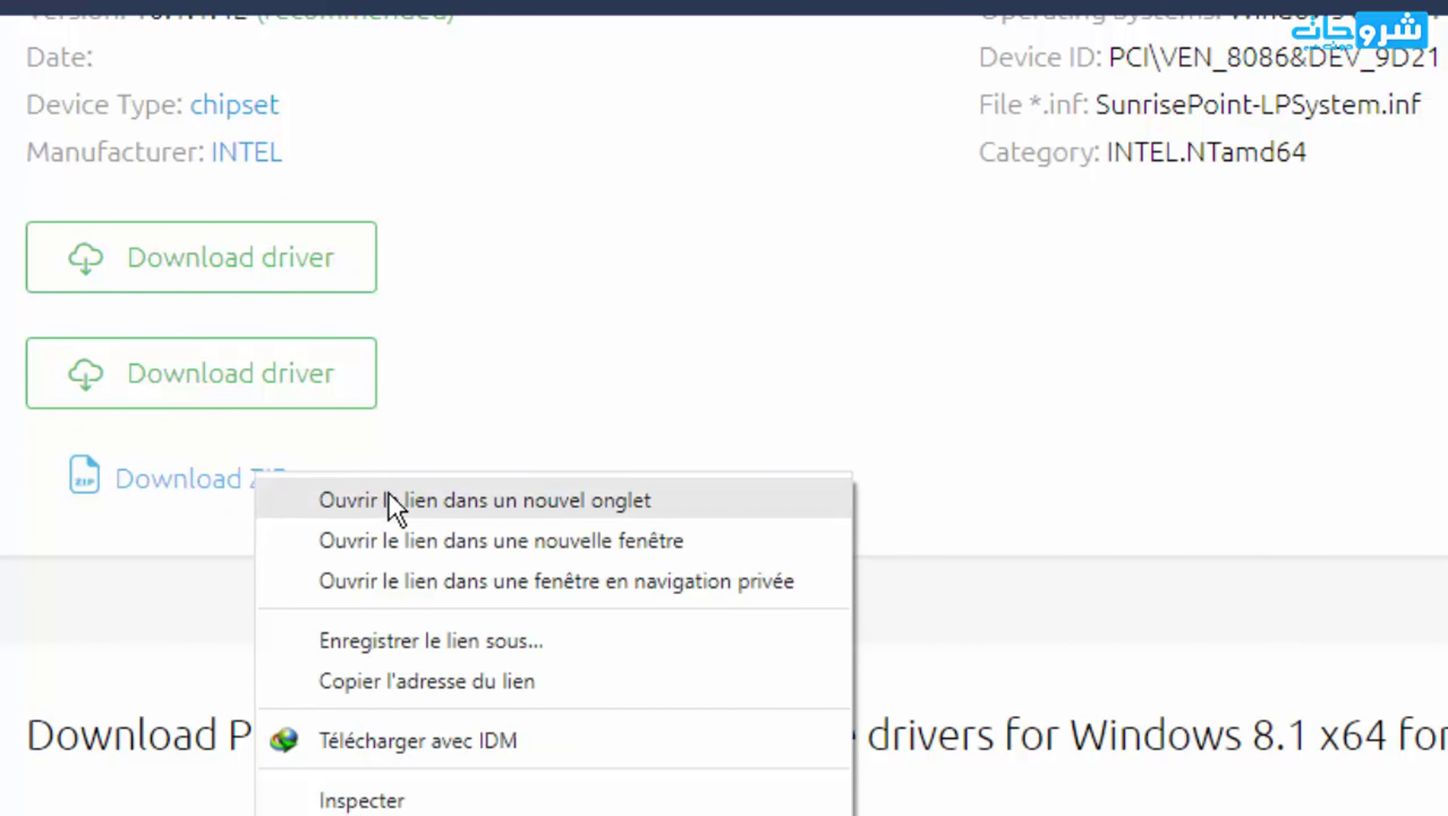
click(420, 737)
click(1333, 123)
- Search DriverPack again with the SM Bus Controller's hardware ID for device PCI\VEN_8086&DEV_9D23
scroll(1021, 155, up, 4)
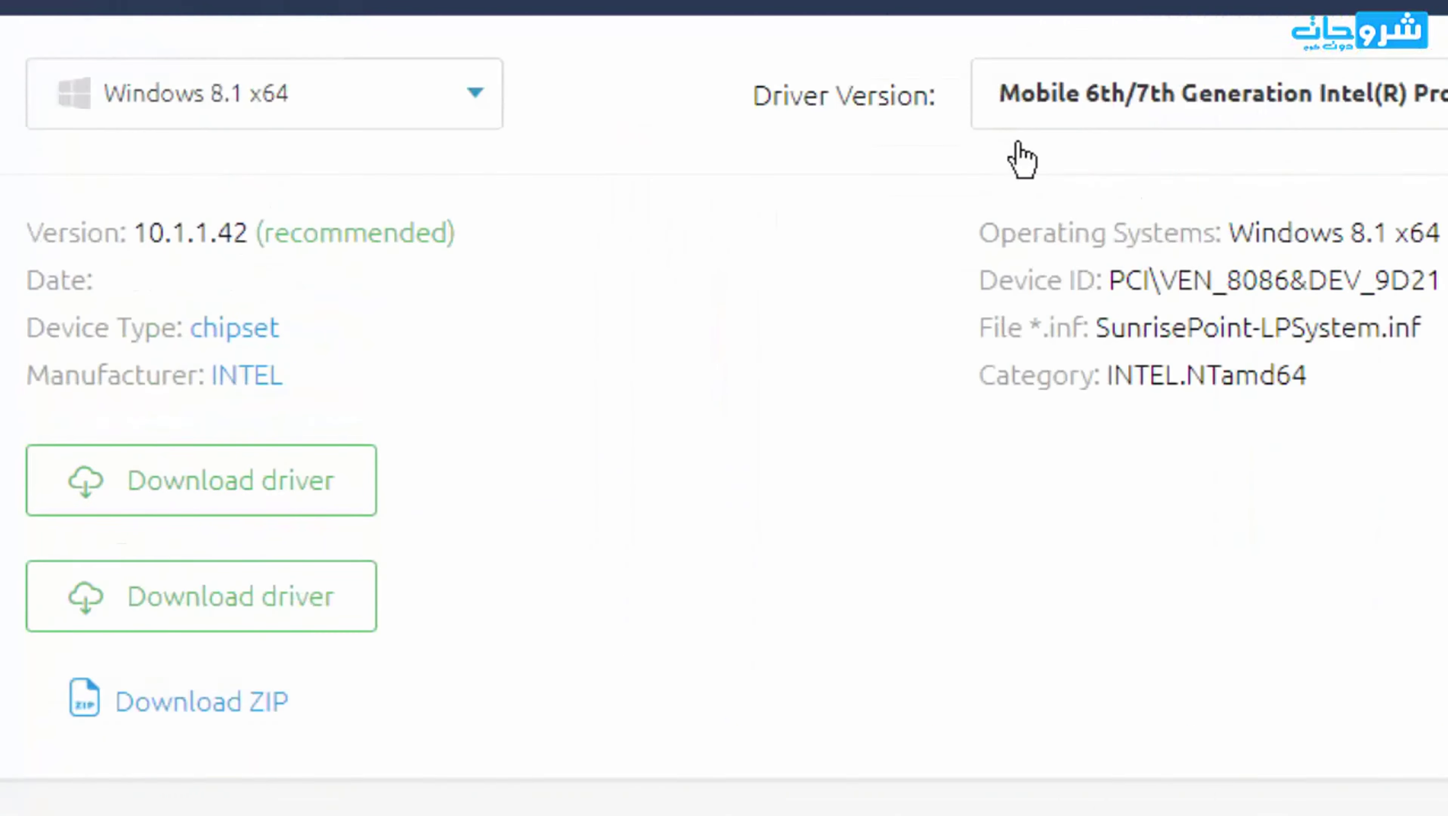
scroll(1315, 6, up, 6)
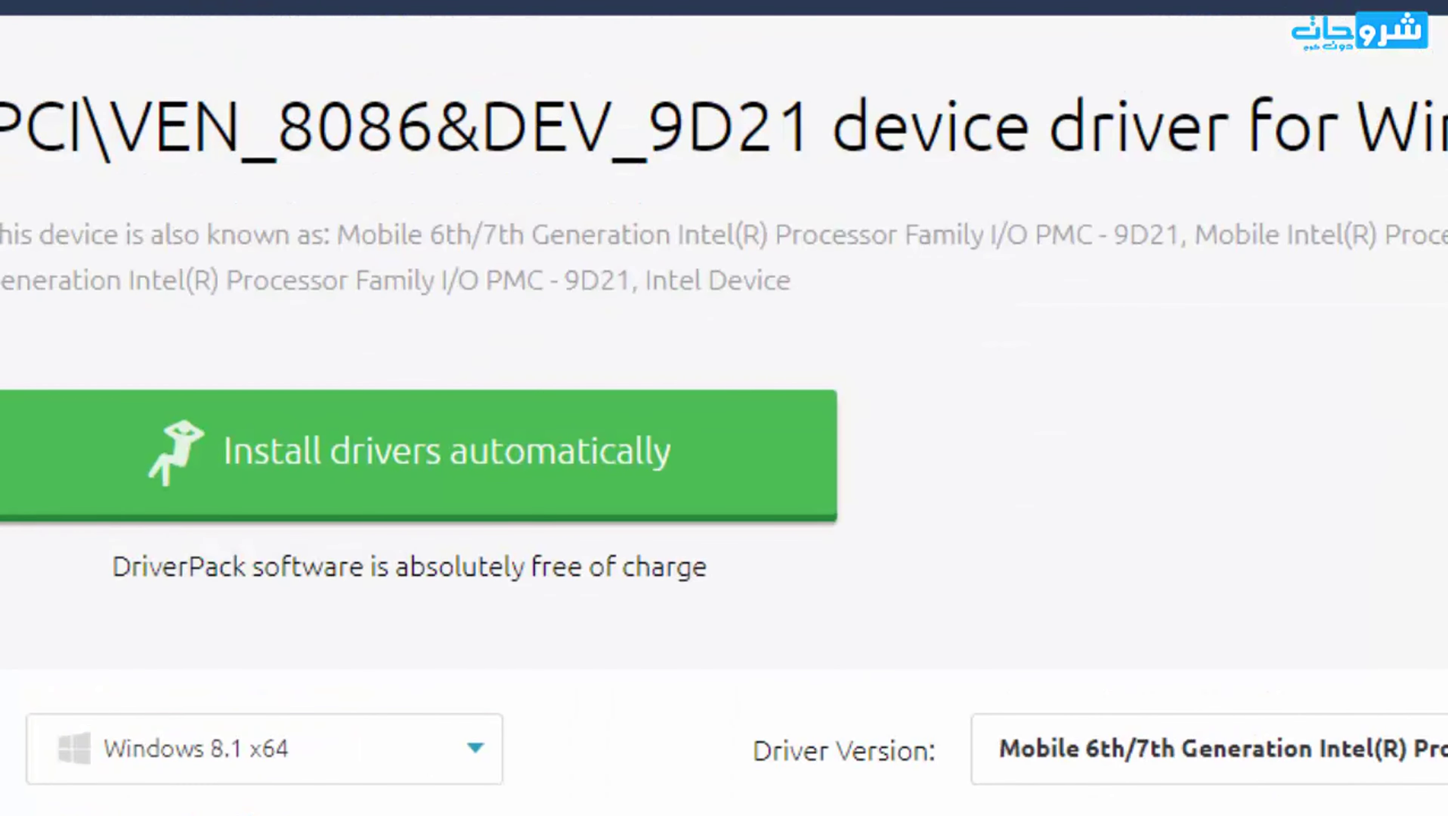
right_click(849, 9)
click(971, 153)
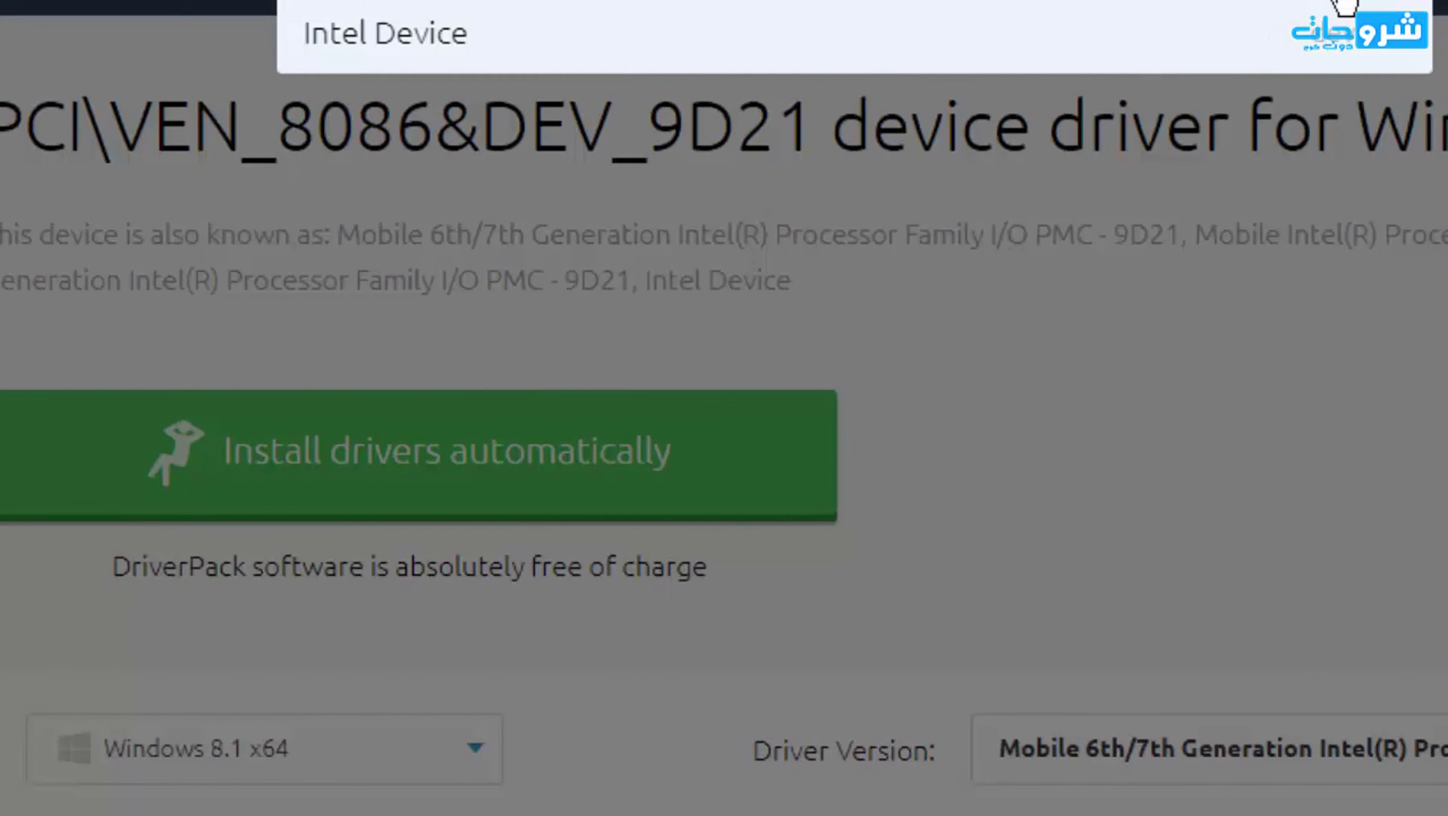
key(Return)
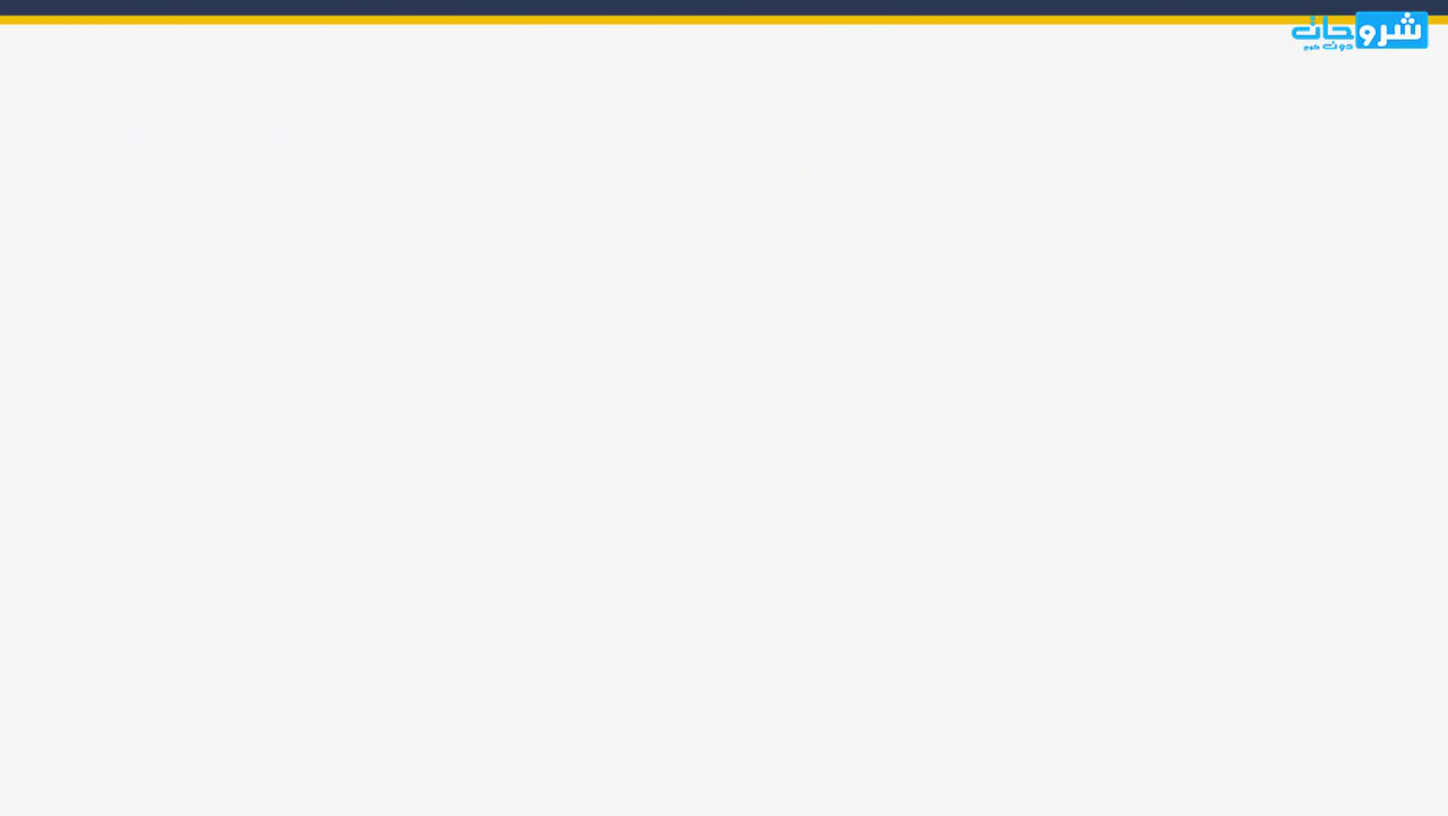
- Filter the 9D23 drivers to Windows 8.1 x64 and try to save the ZIP on the Desktop, declining to replace the existing file
scroll(856, 140, down, 8)
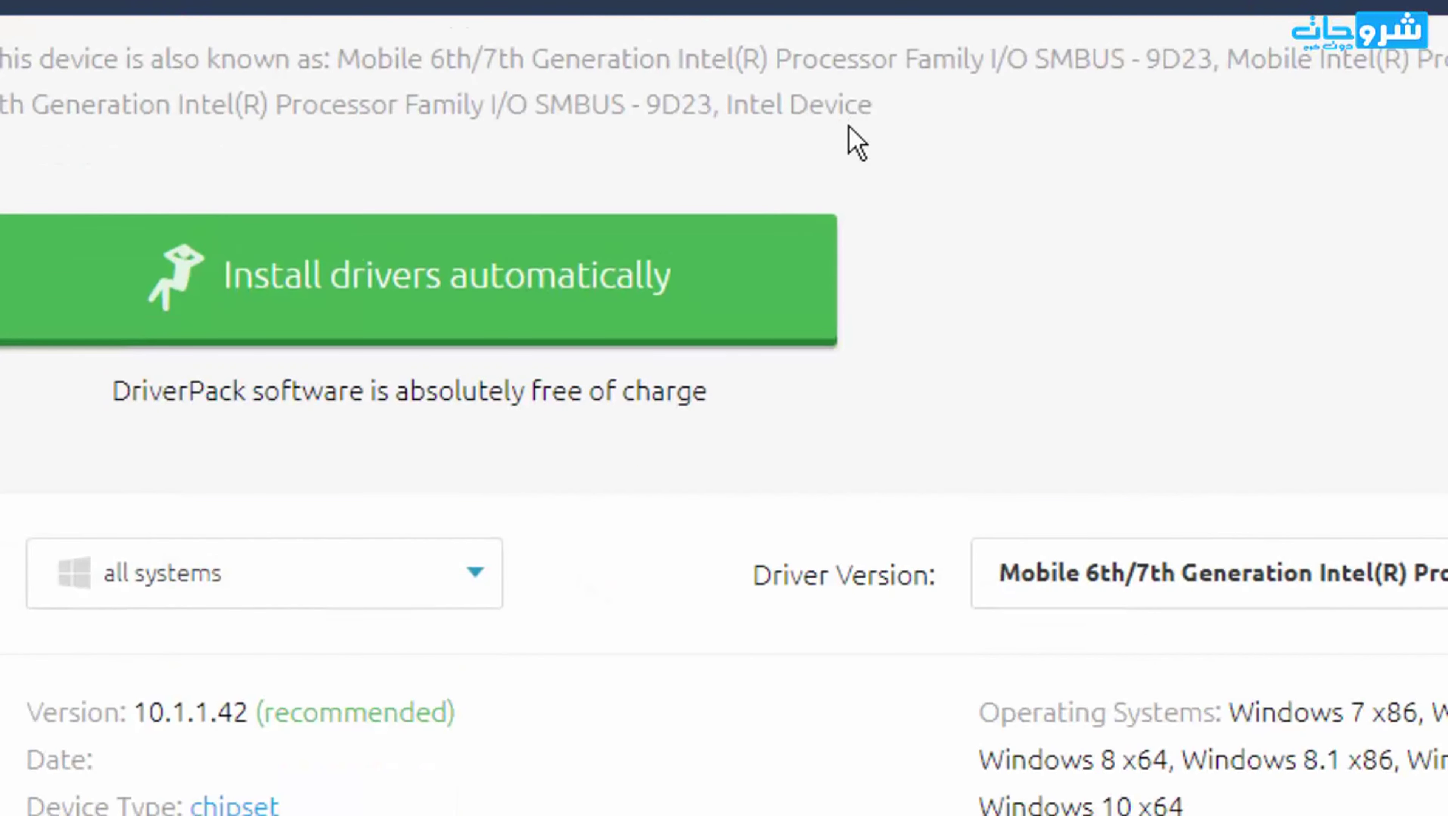
click(419, 223)
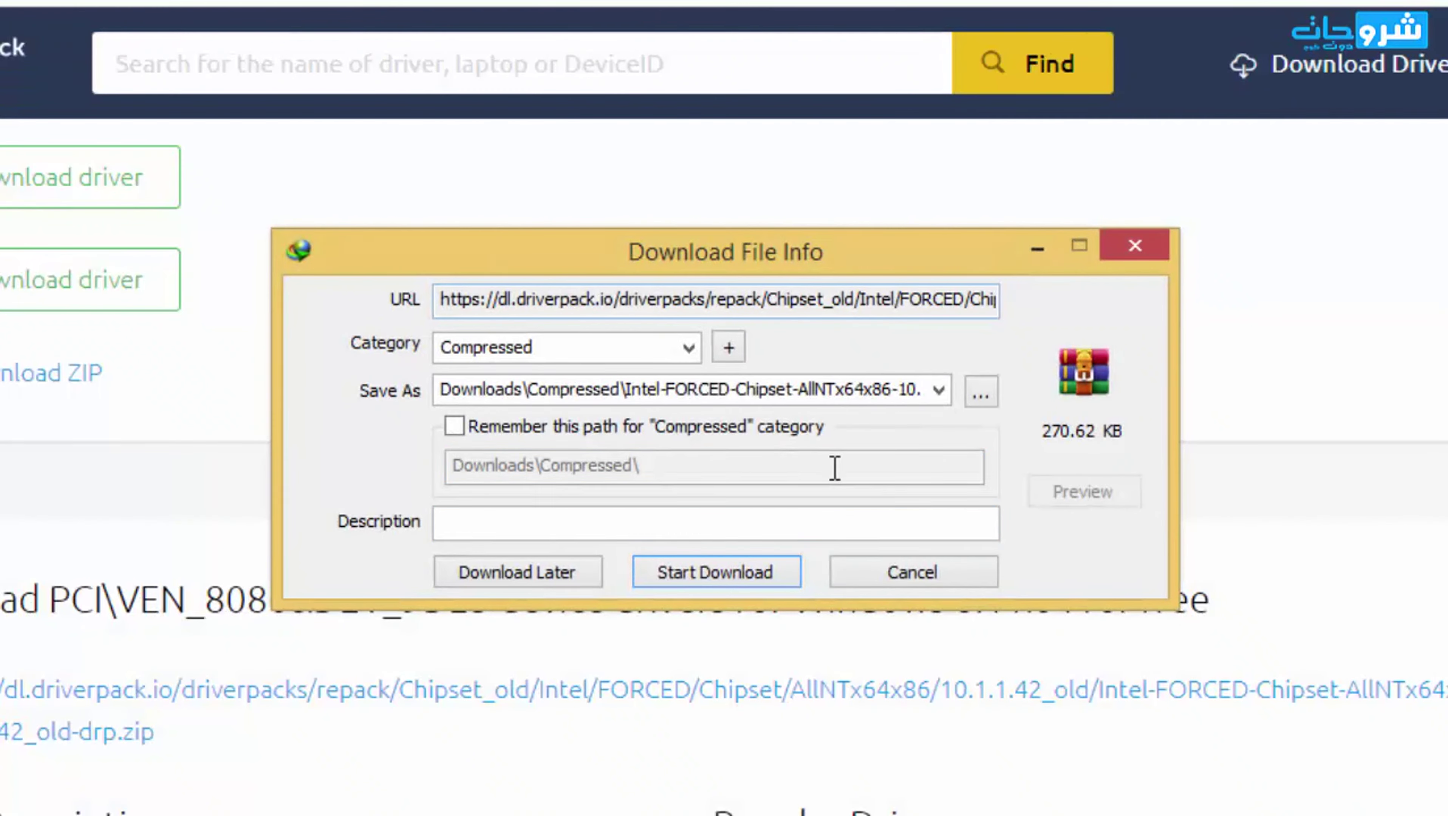
click(982, 393)
click(355, 262)
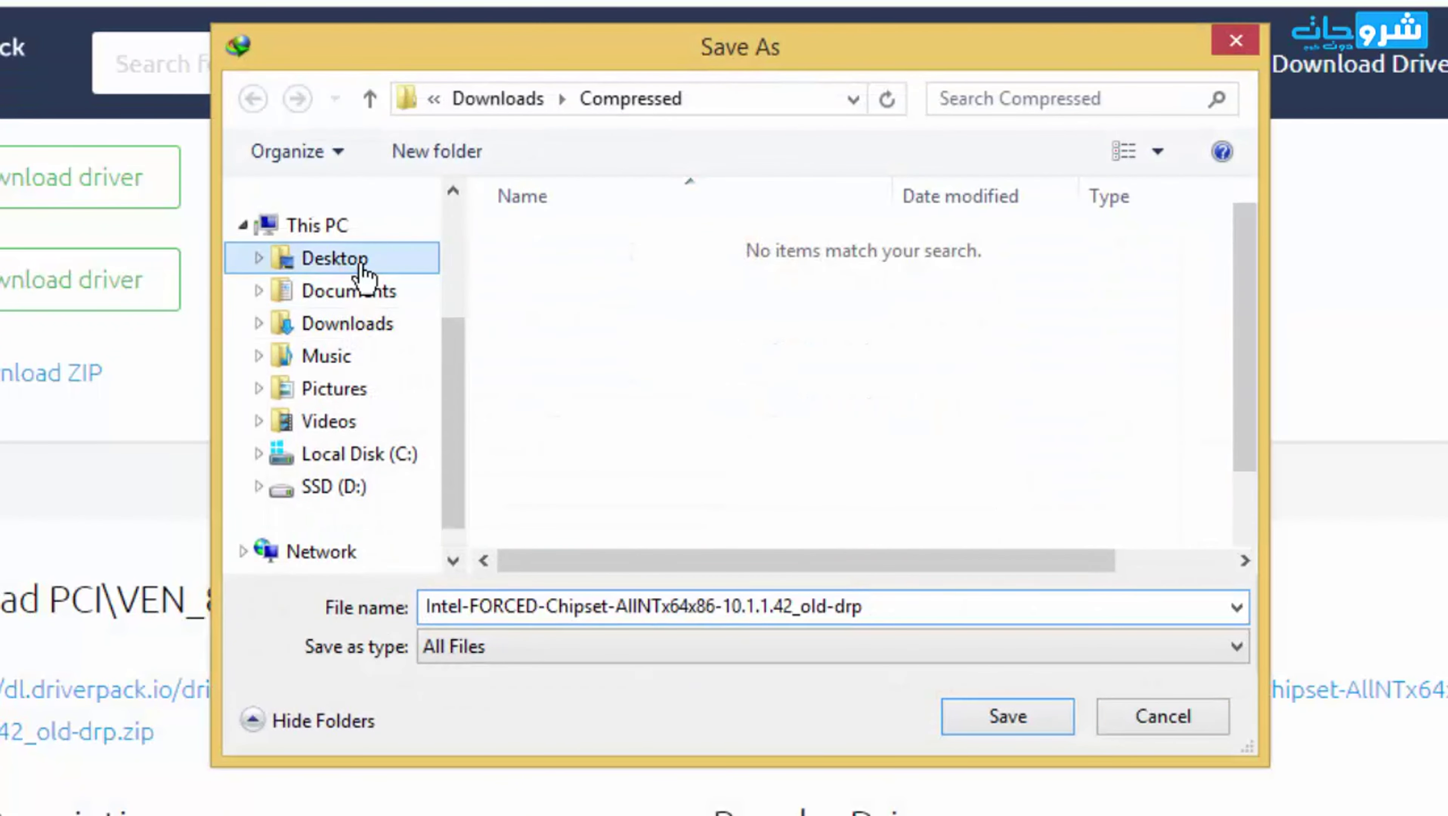
click(1001, 700)
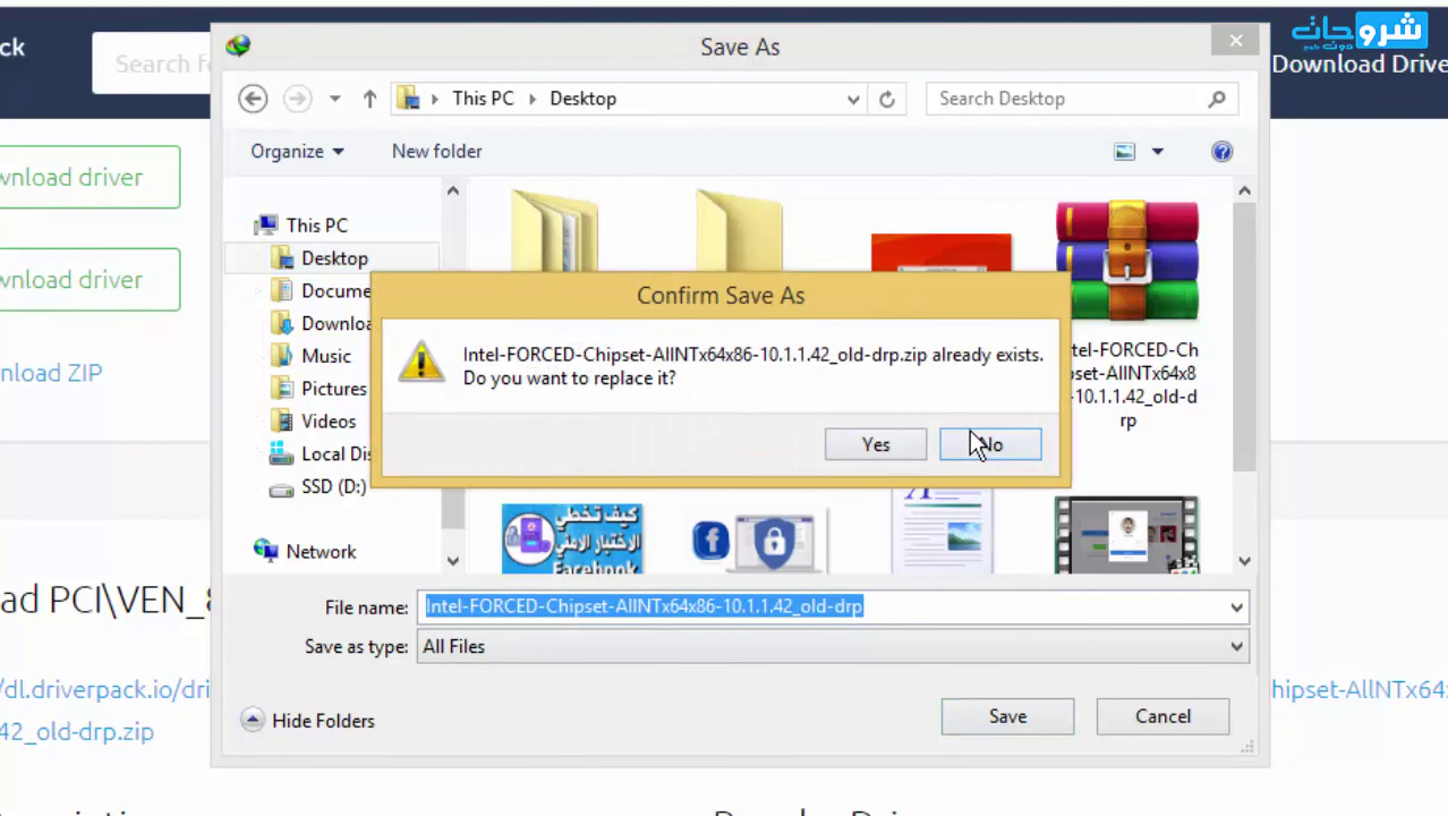
click(980, 443)
click(1134, 721)
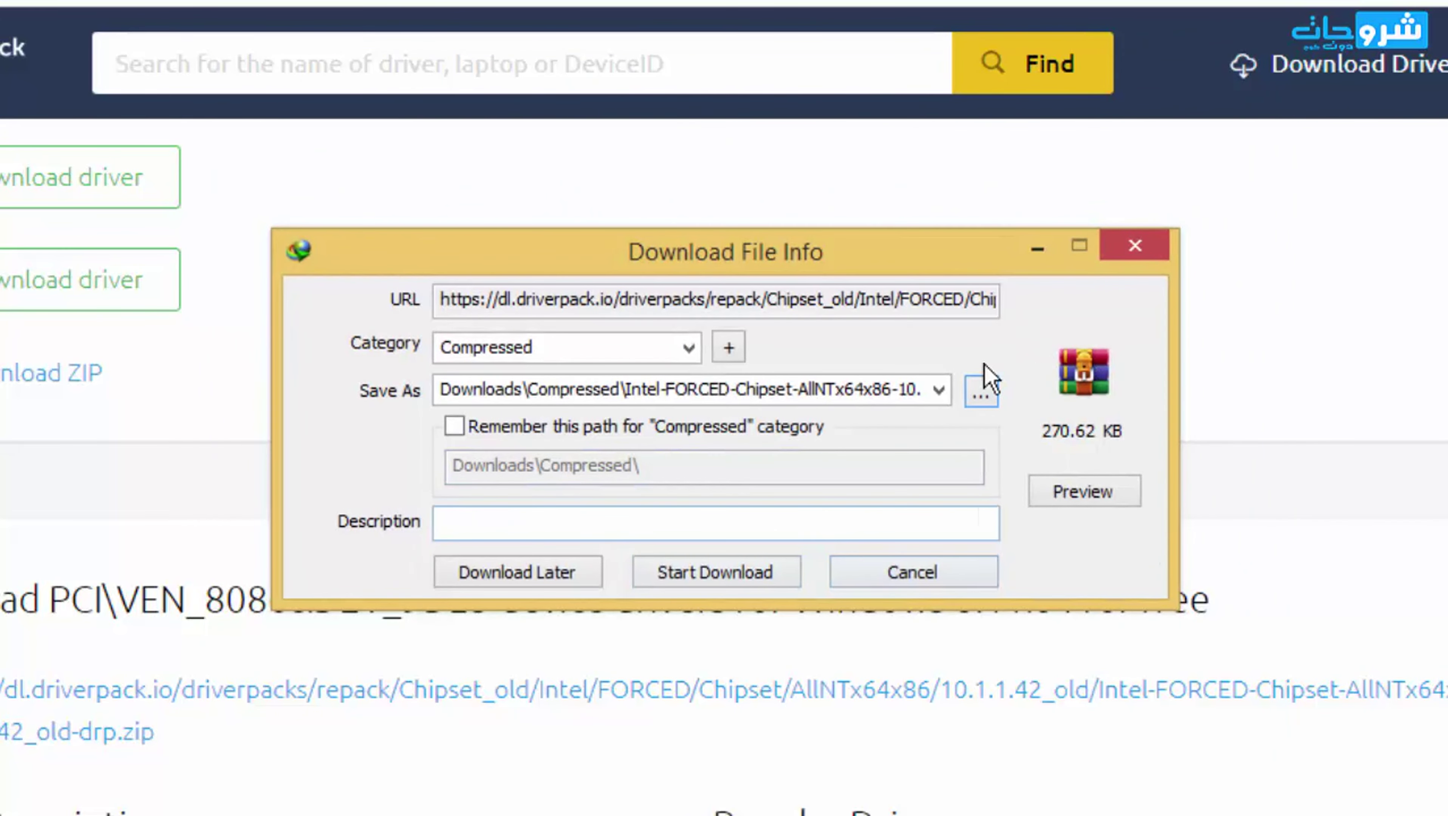
- Retry saving the chipset ZIP to the Desktop, decline the replacement again, and cancel the download without adding an IDM exception
click(980, 392)
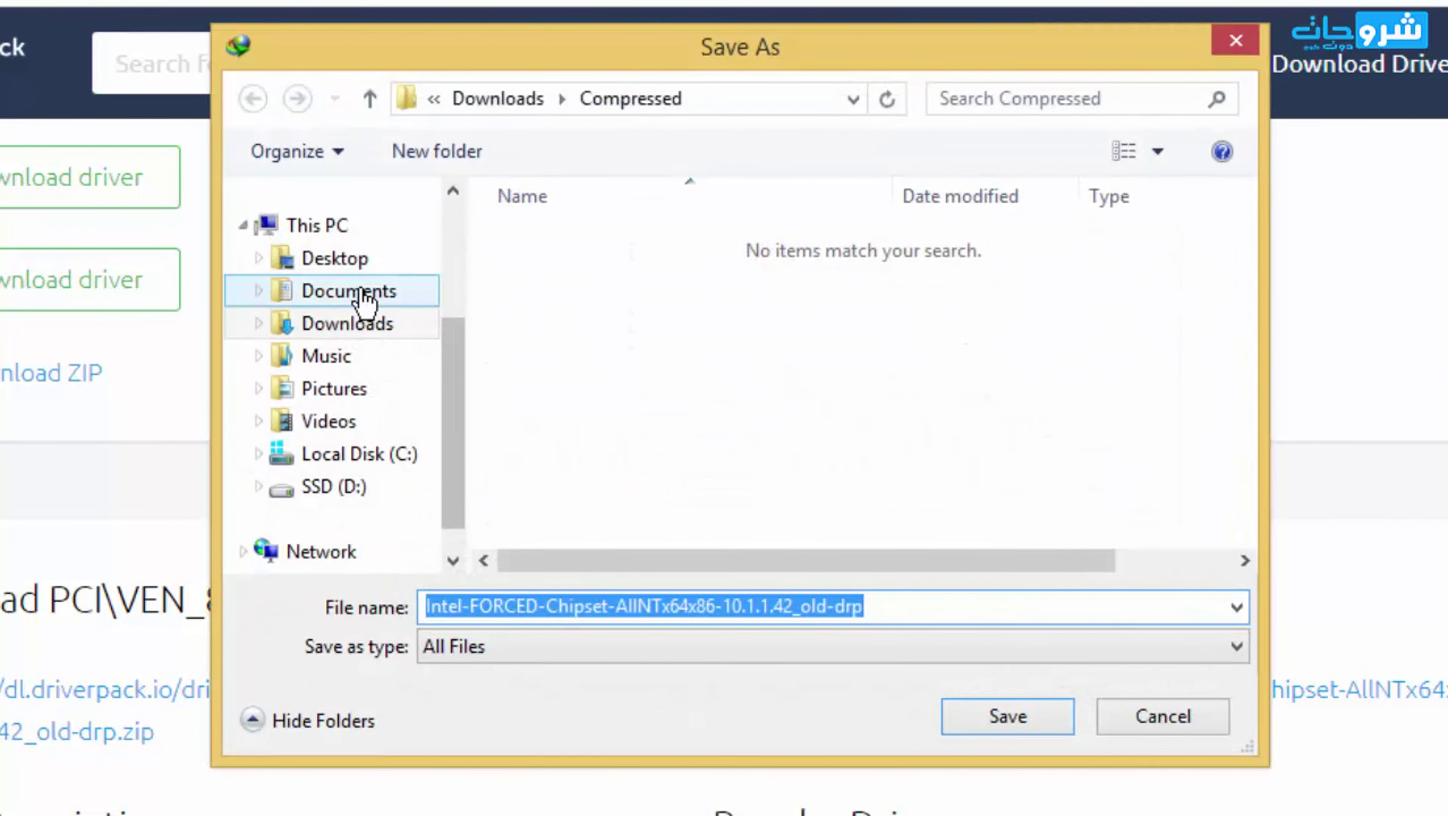
click(335, 258)
click(1055, 708)
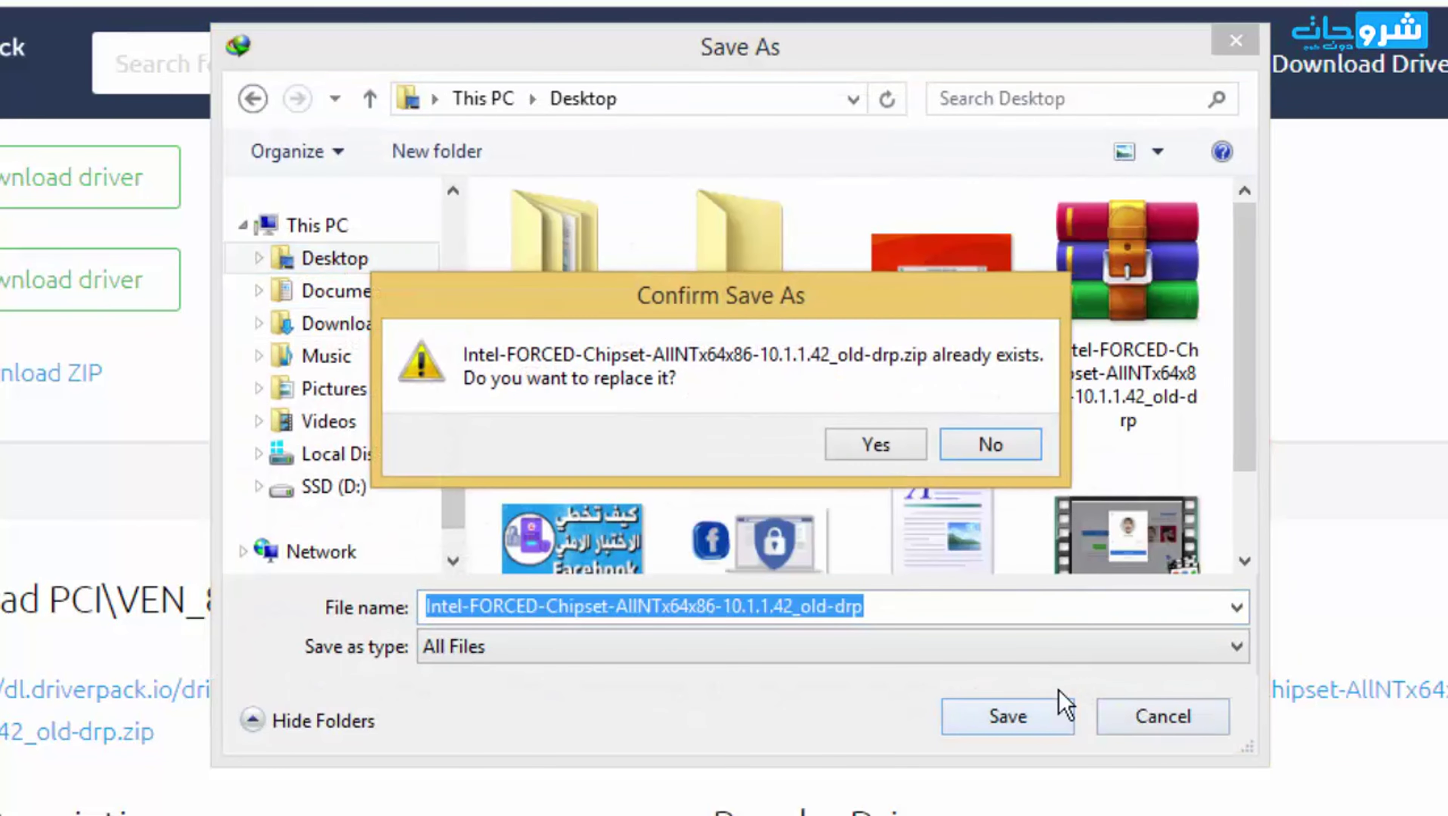
click(1006, 444)
click(1163, 727)
click(958, 567)
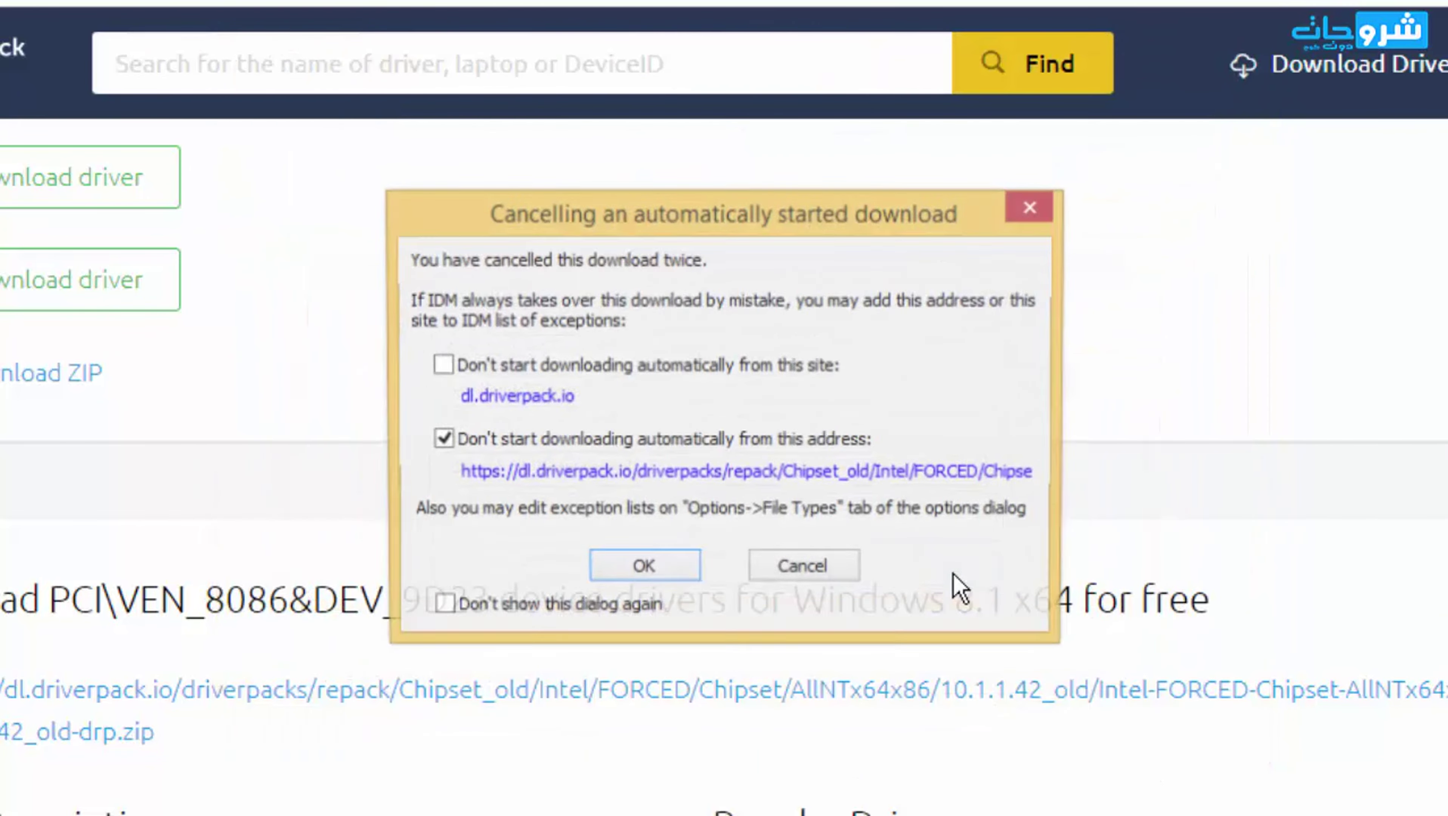
click(838, 586)
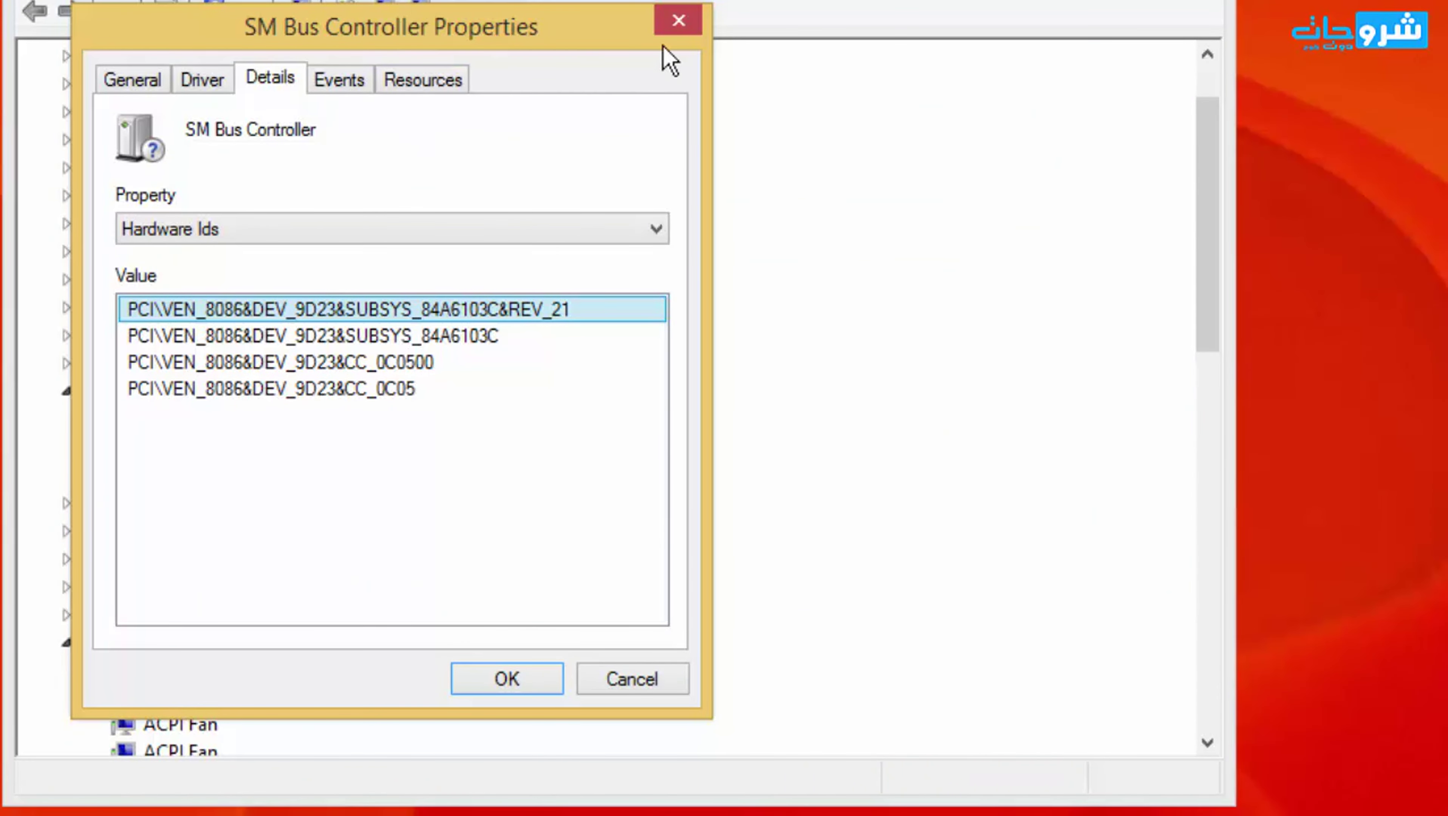
- Close the properties and update the SM Bus Controller driver from the Desktop folder Intel-FORCED-Chipset-AllNTx64x86-10.1.1.42_old-drp, including subfolders
click(679, 22)
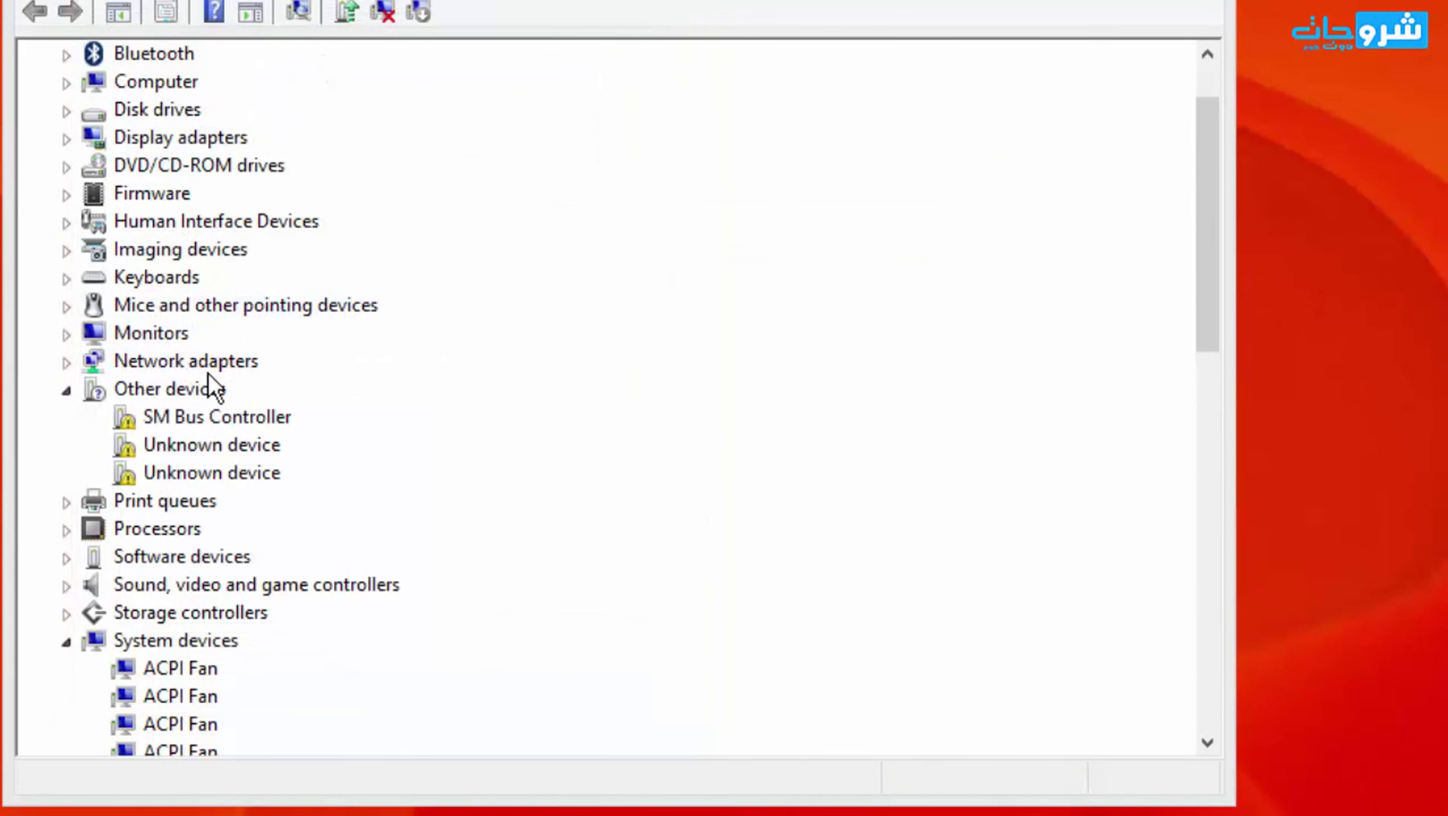
right_click(170, 423)
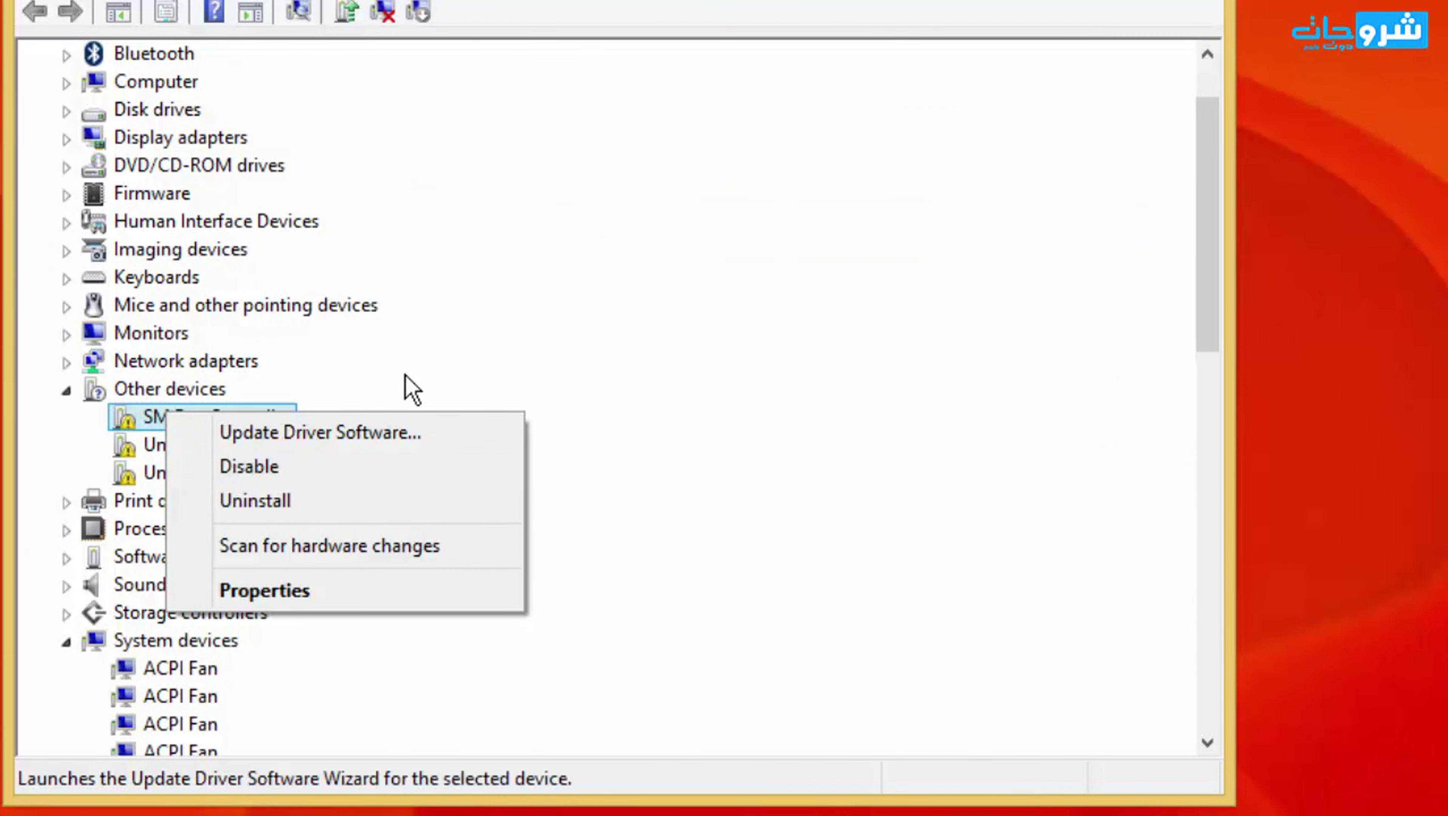
click(434, 451)
click(484, 447)
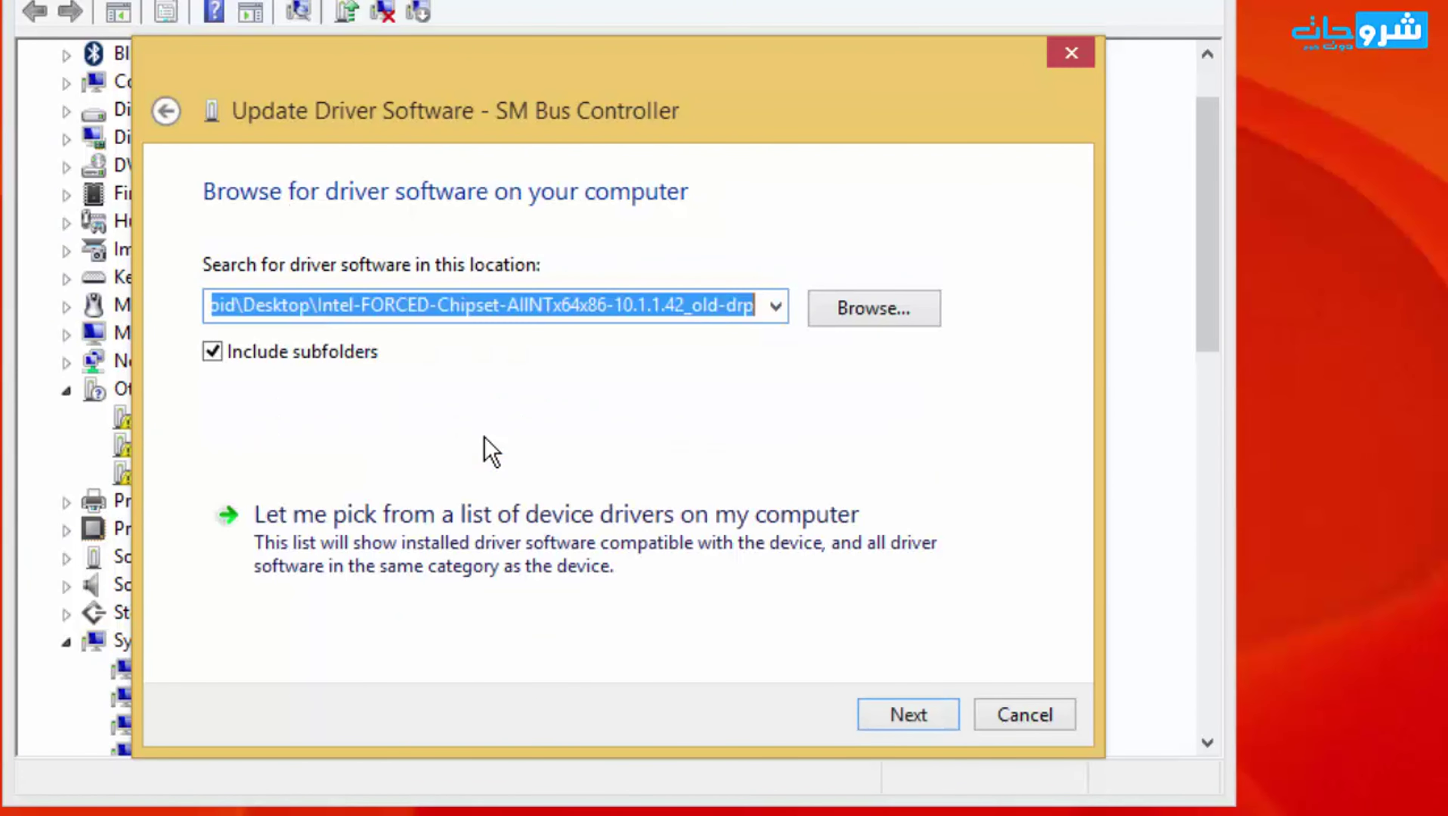
click(811, 303)
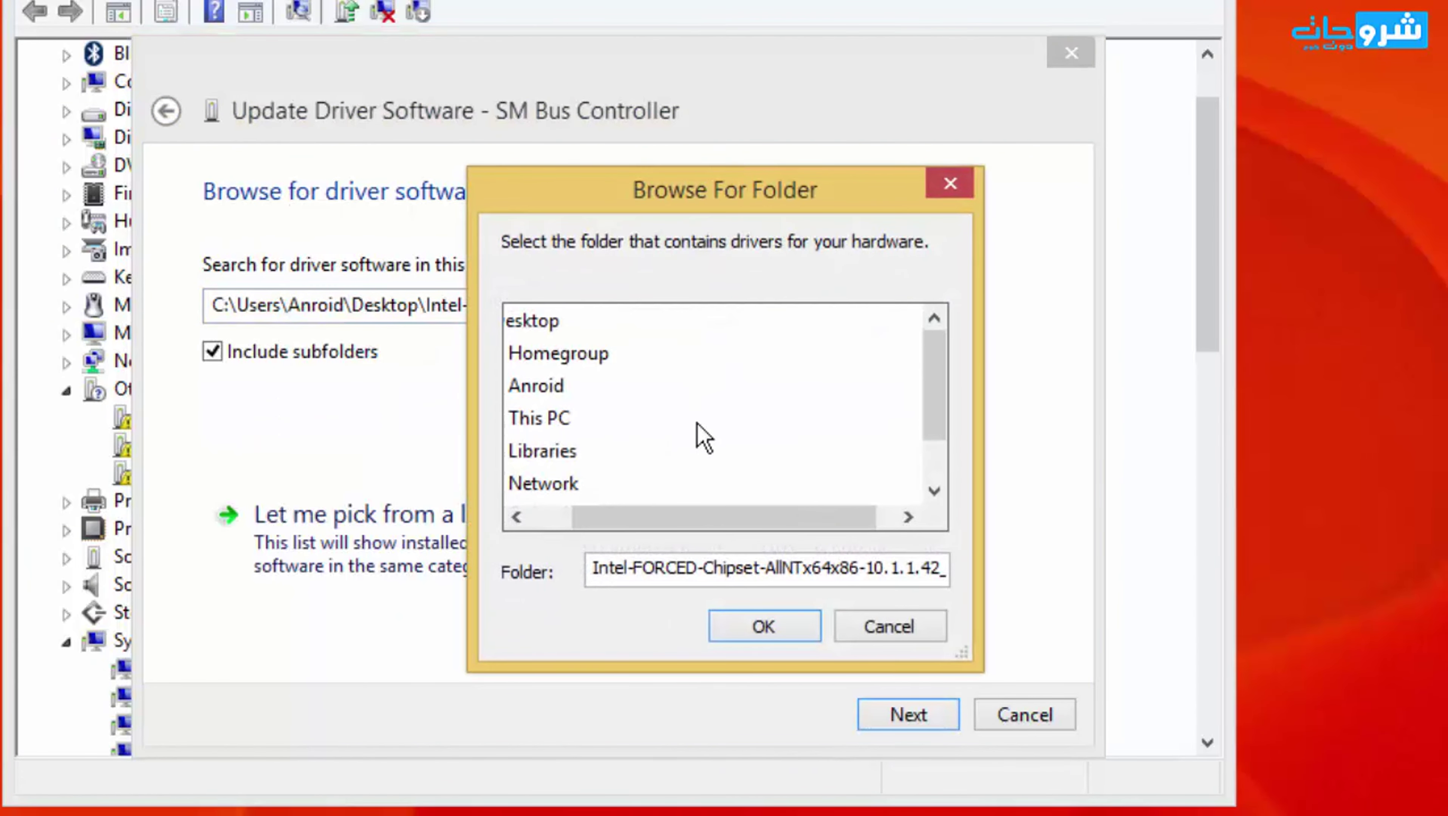
click(764, 626)
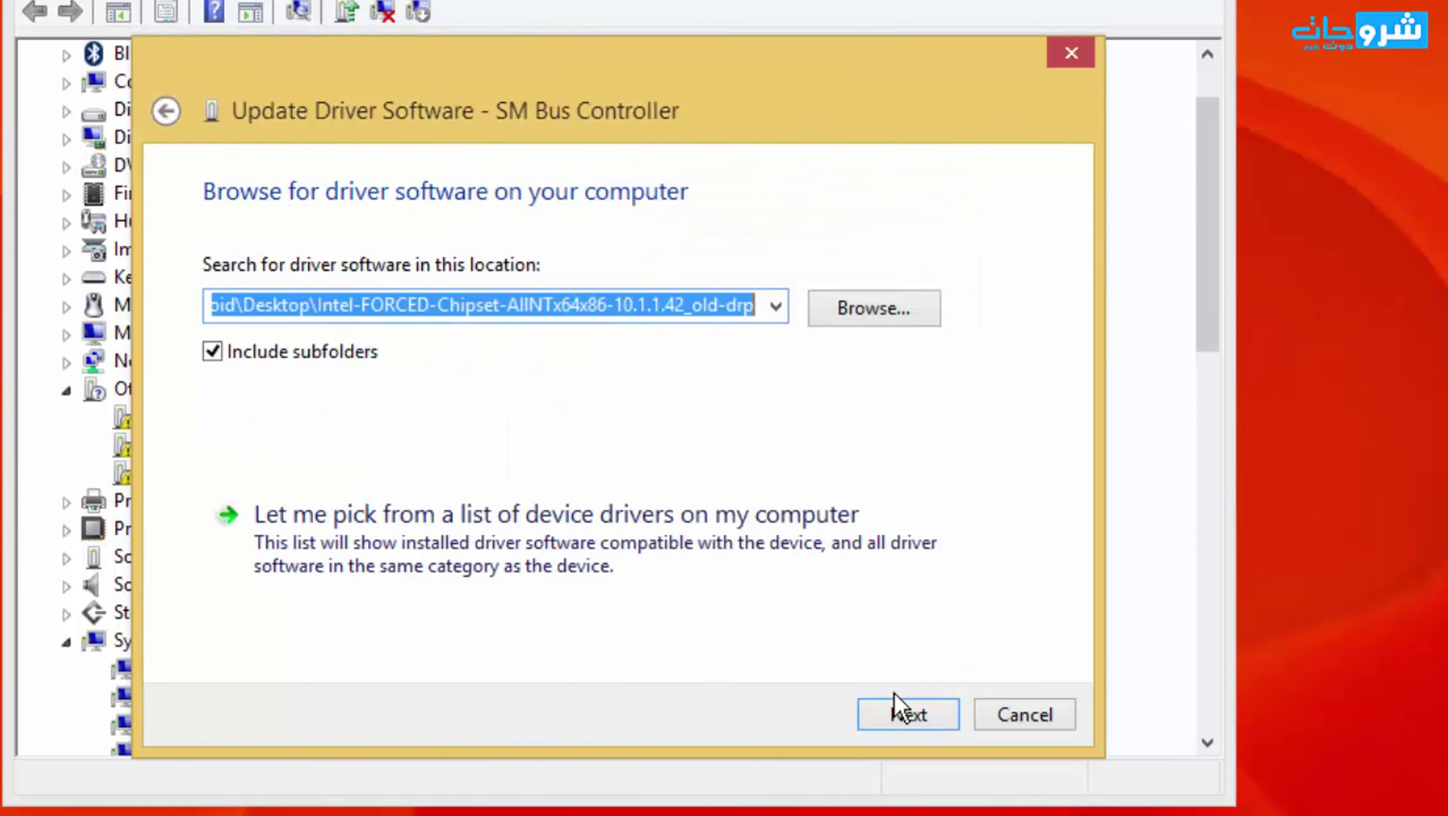
click(895, 698)
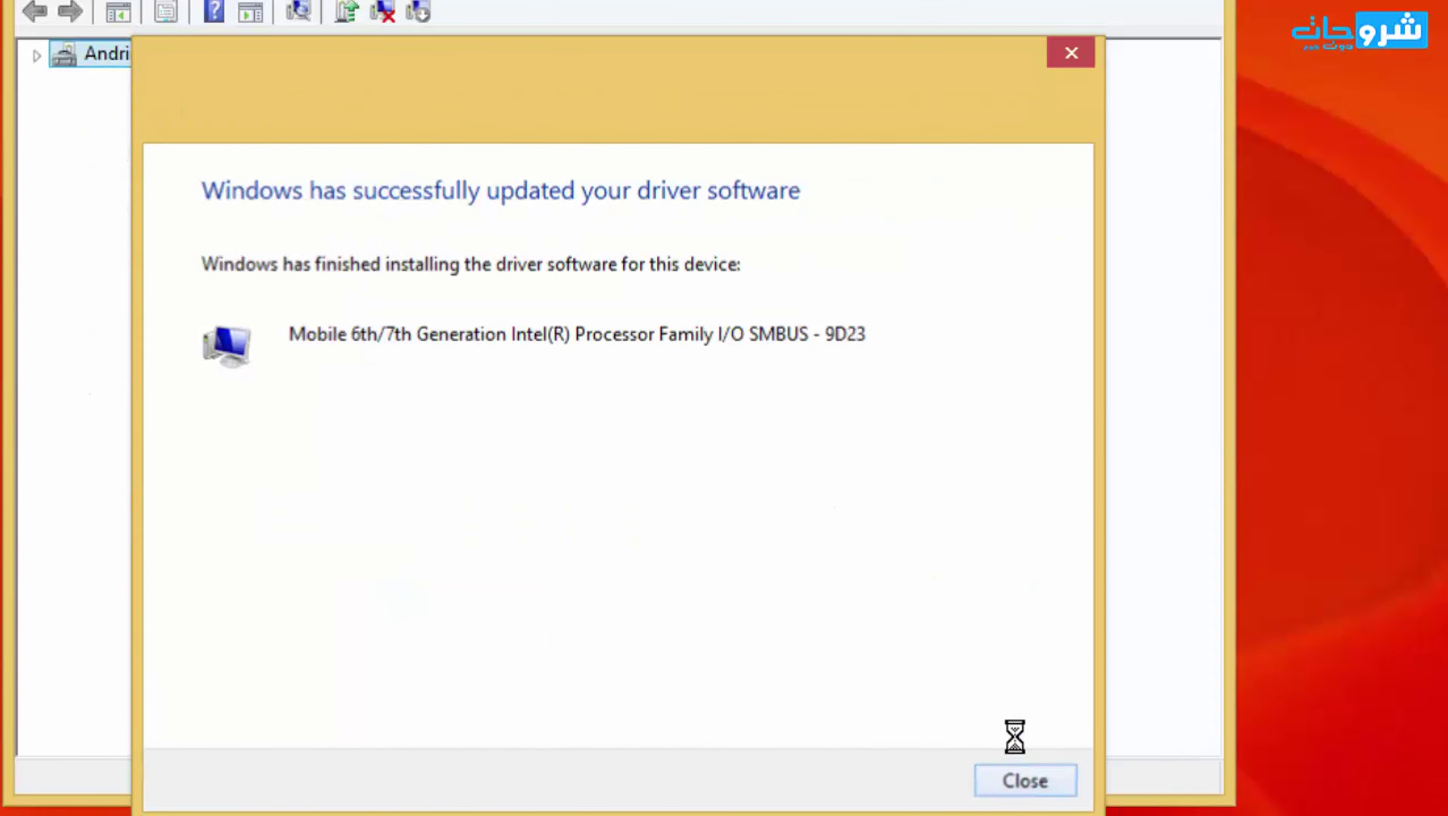
- Close the completed update and try updating the first unknown device from the Desktop folder Intel-FORCED-Chipset-AllNTx64x86-10.1.1.42_old-drp, including subfolders
click(1024, 781)
scroll(501, 395, up, 5)
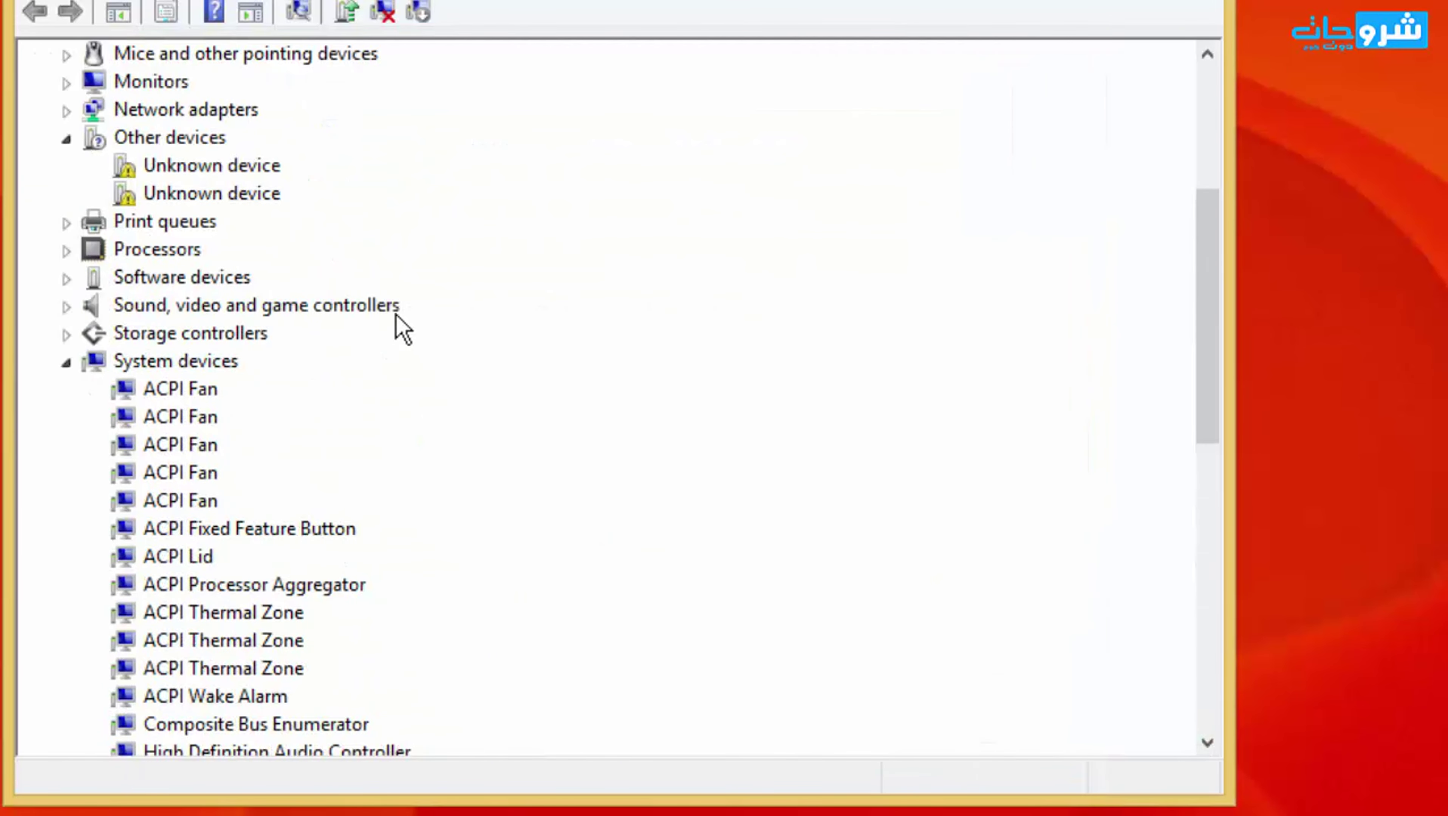
scroll(402, 329, up, 1)
right_click(232, 252)
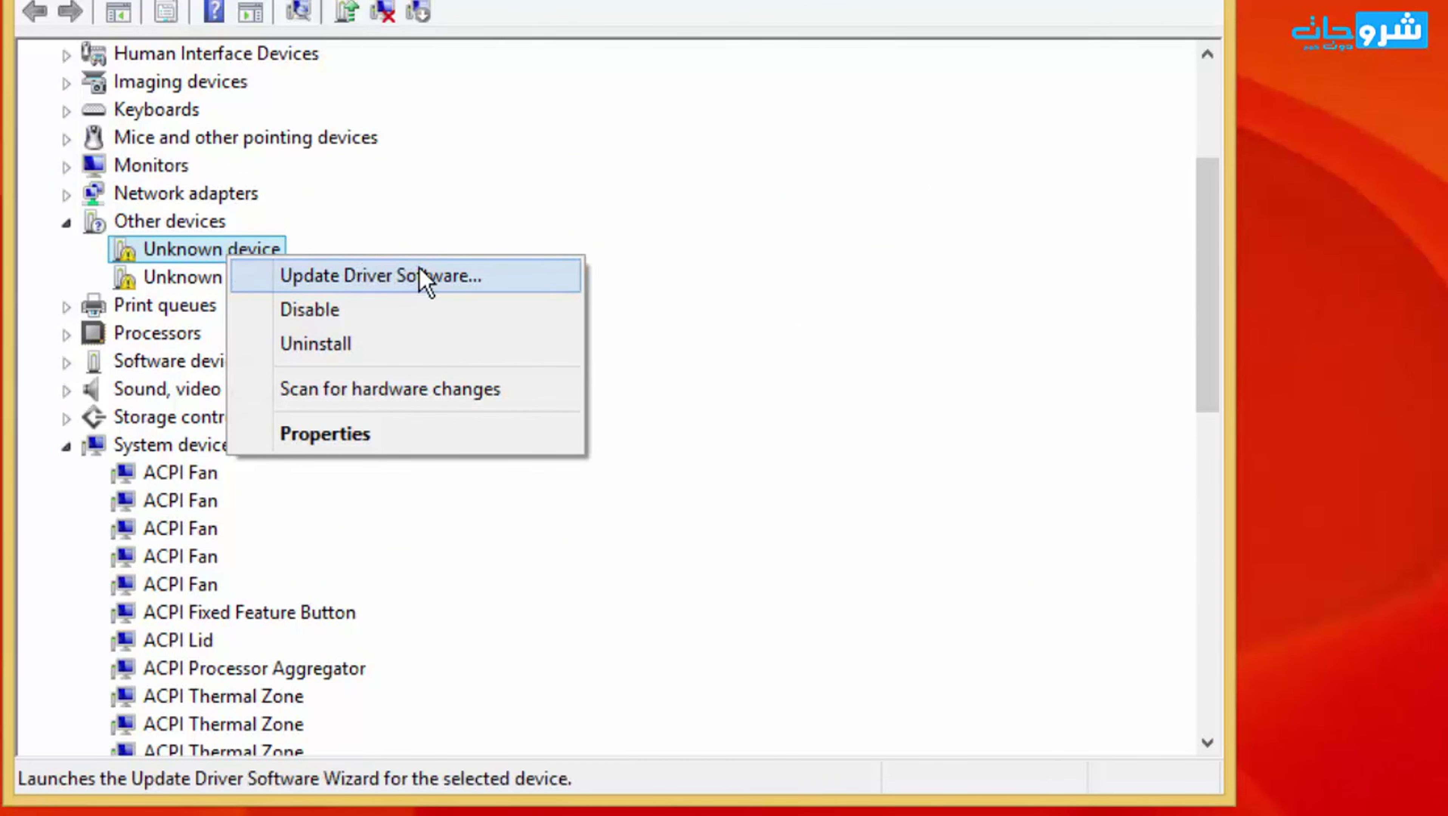
click(433, 273)
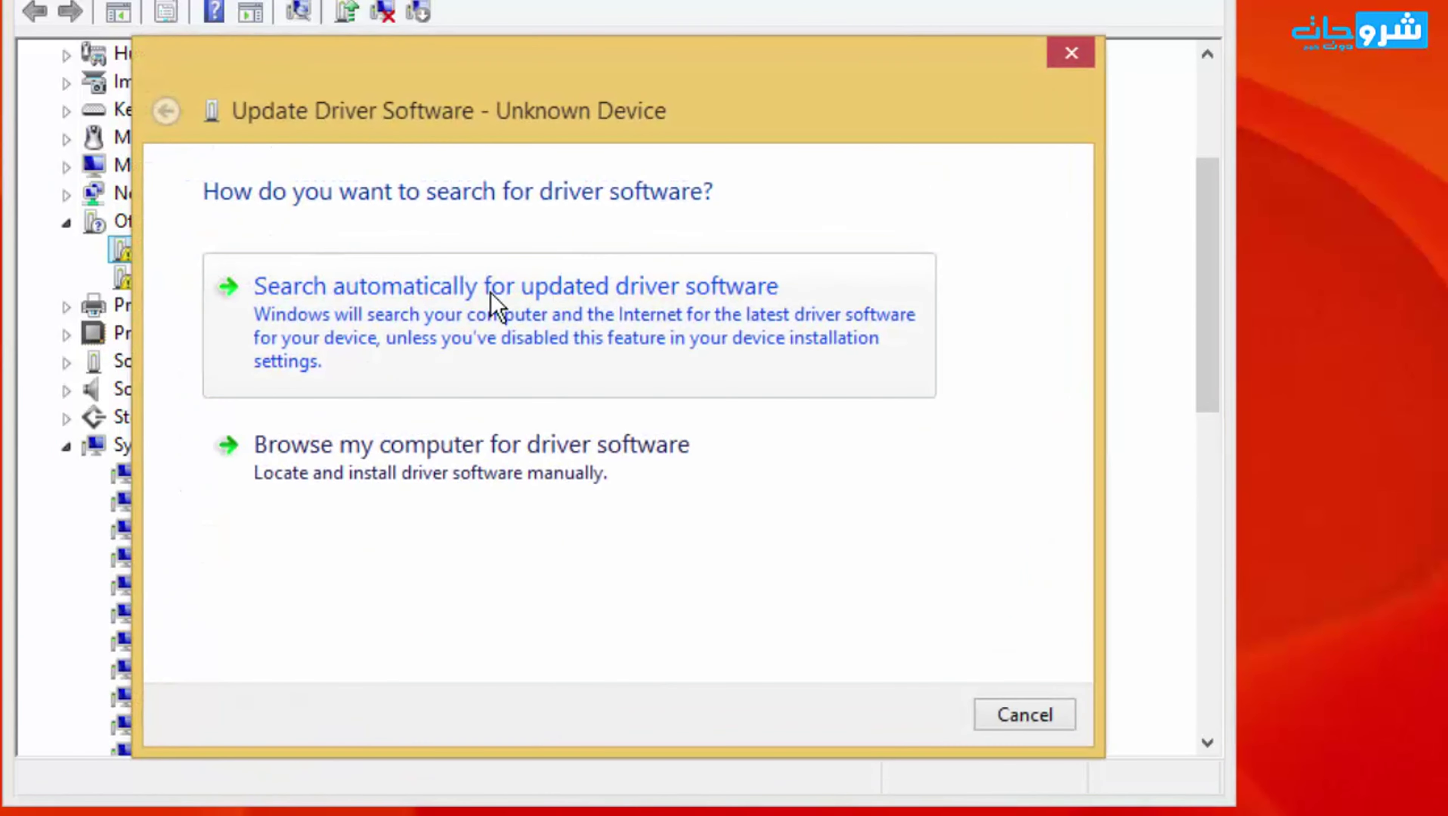
click(384, 463)
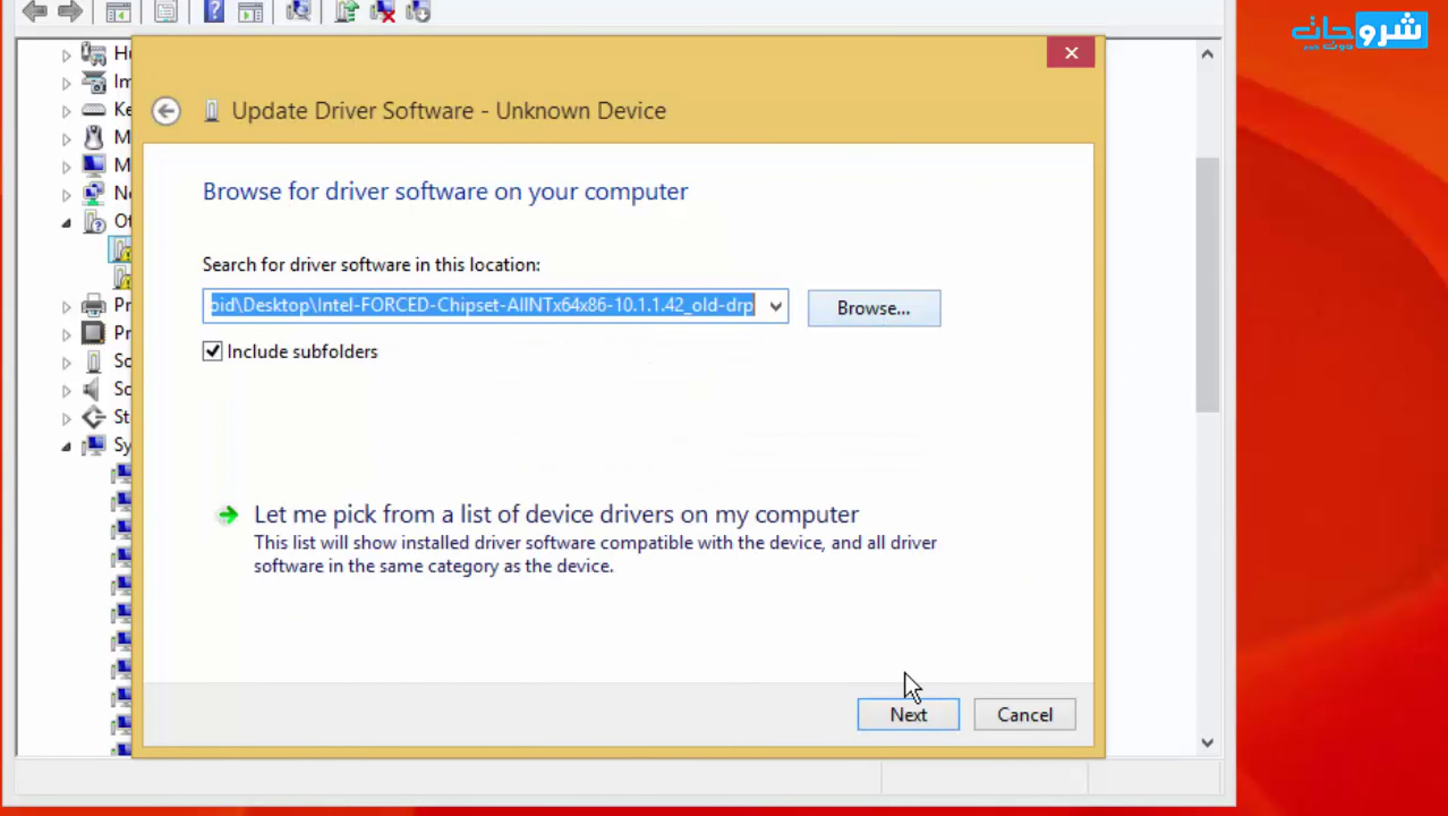
click(909, 712)
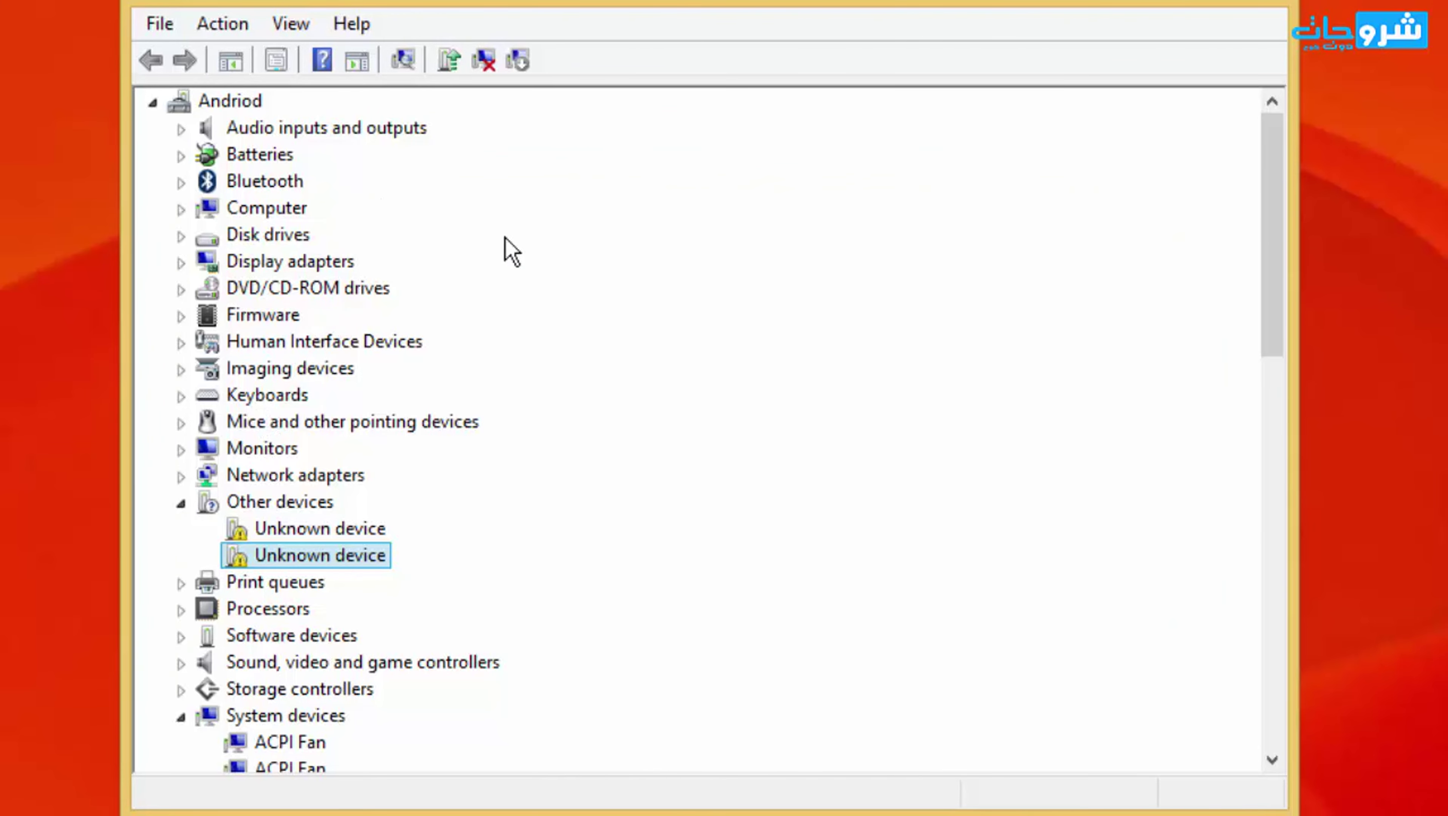
- Examine the installed drivers under System devices and collapse that category
drag(1274, 168, 1274, 595)
scroll(440, 328, up, 8)
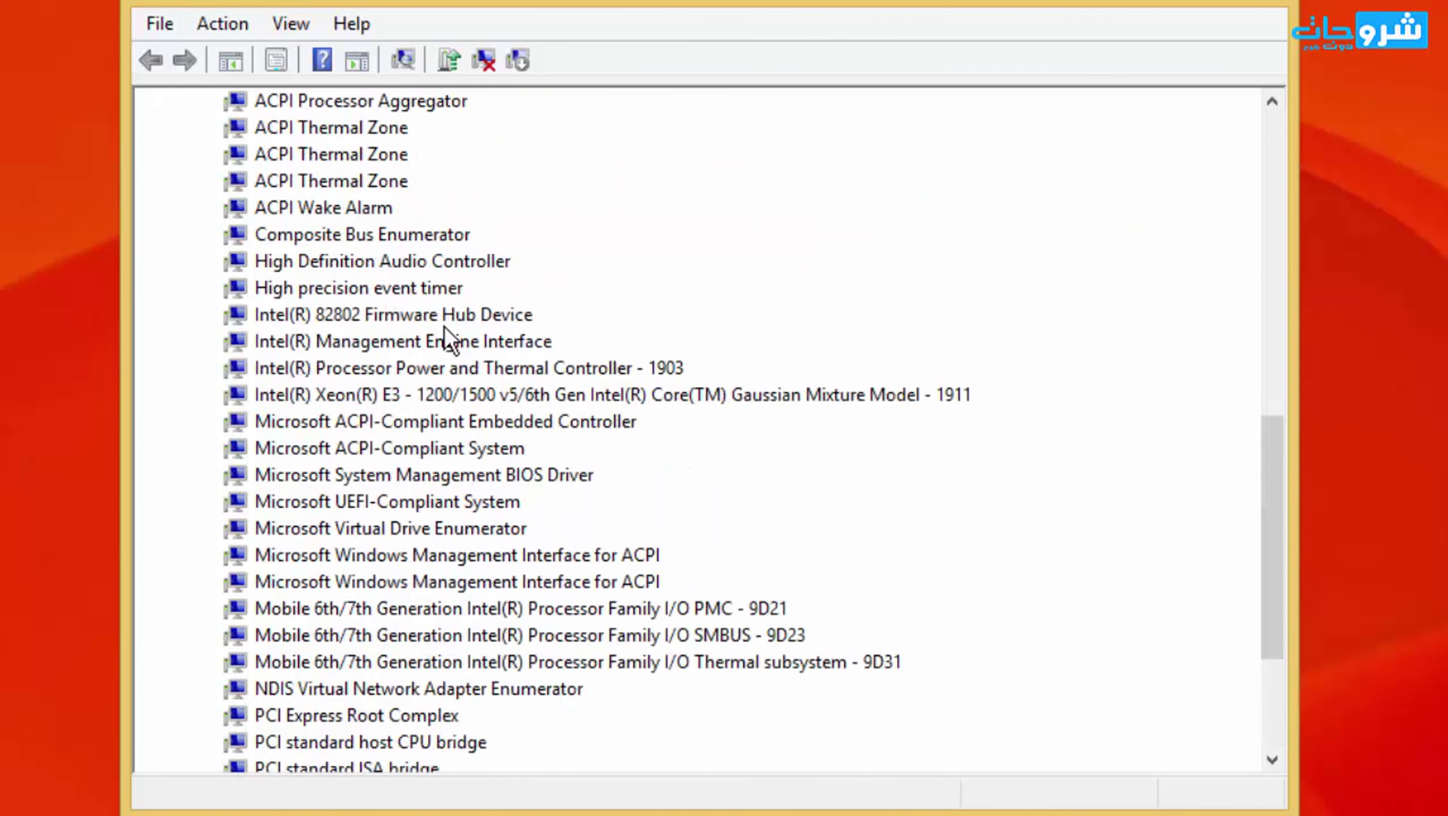
click(177, 290)
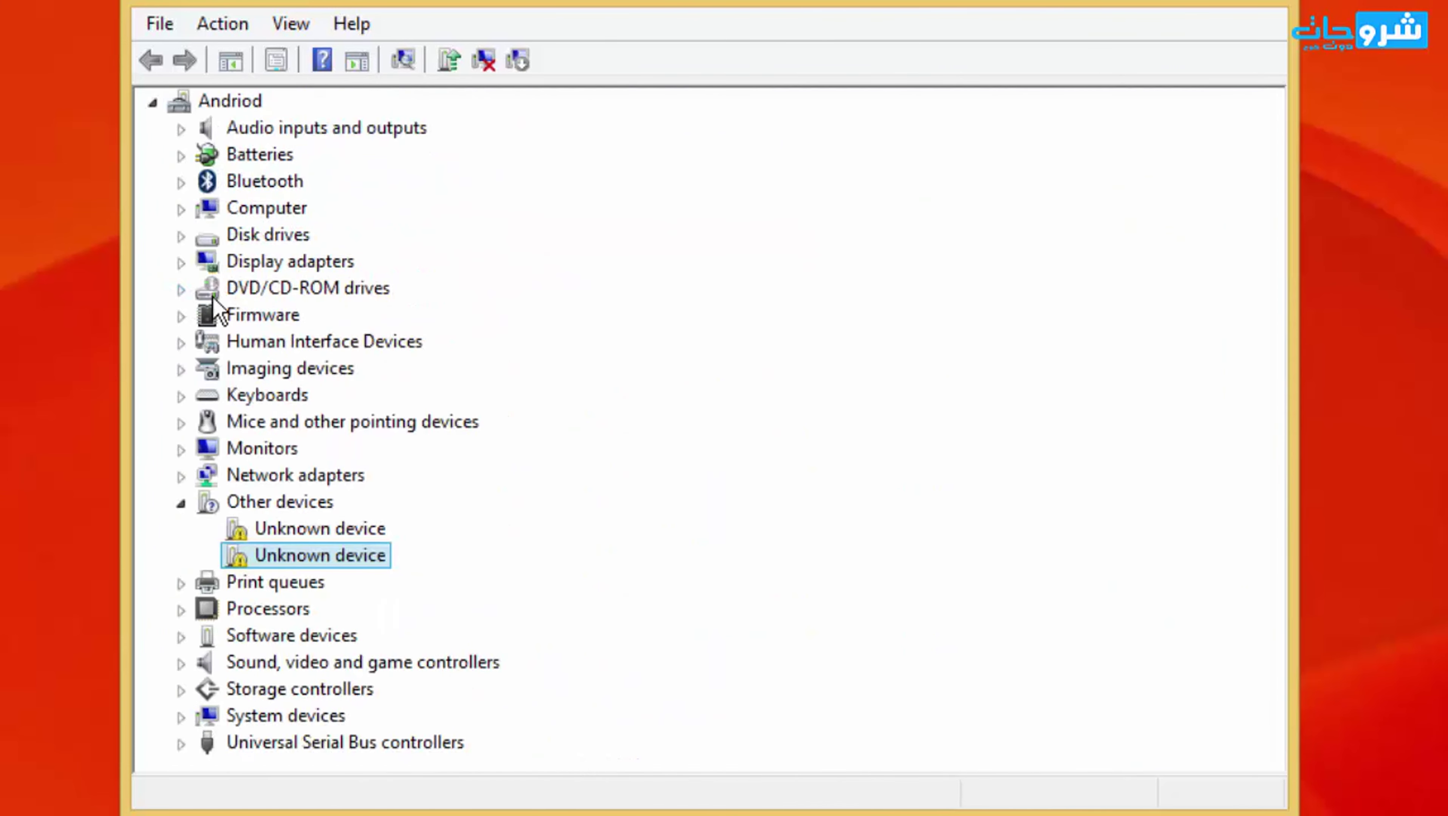
- Check the USB, sound, storage and network device categories, collapse them along with Other devices, and move Device Manager to the middle of the desktop
click(180, 743)
click(181, 661)
click(181, 663)
click(181, 663)
click(181, 690)
scroll(258, 515, down, 1)
click(182, 452)
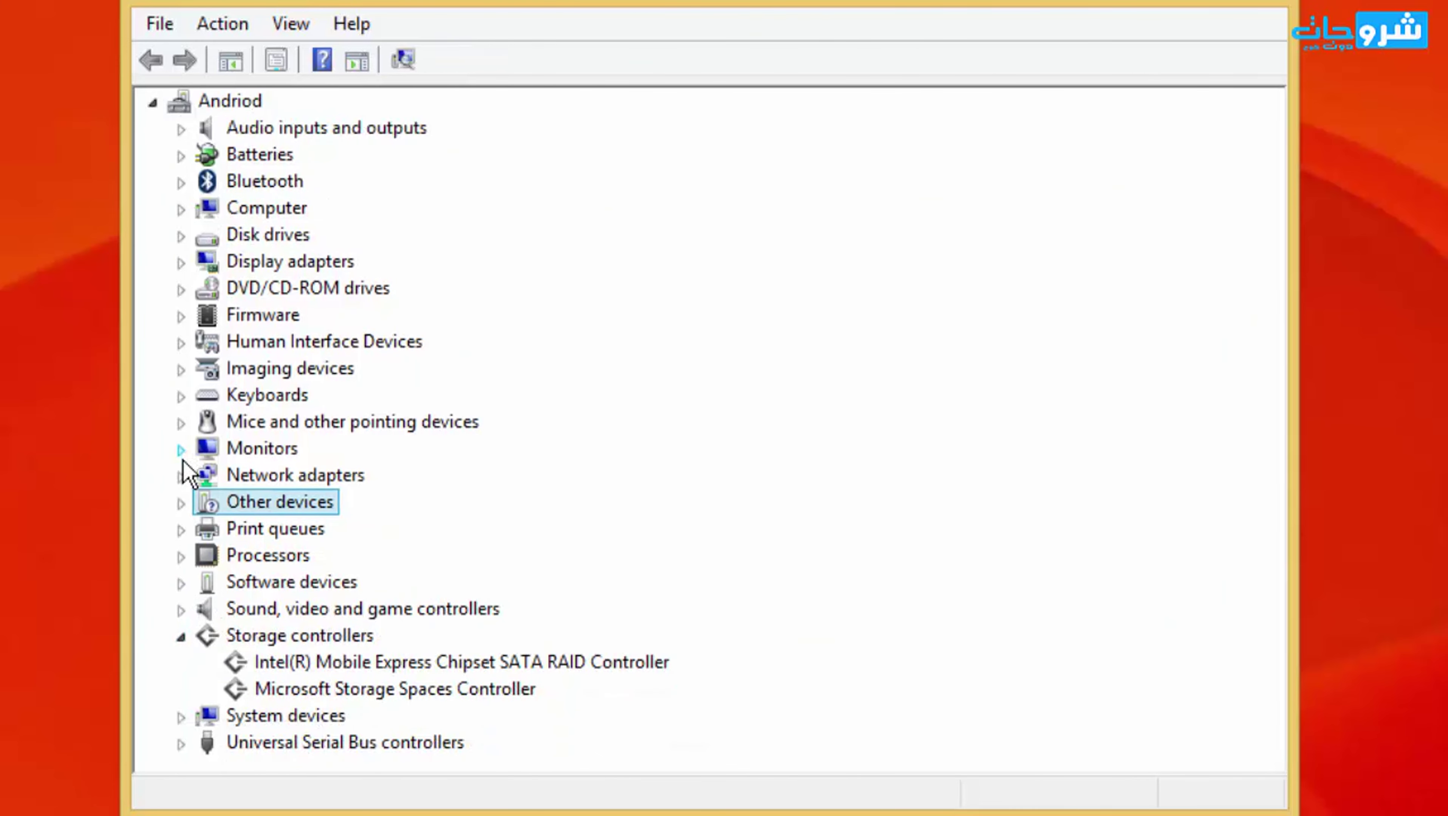
click(181, 636)
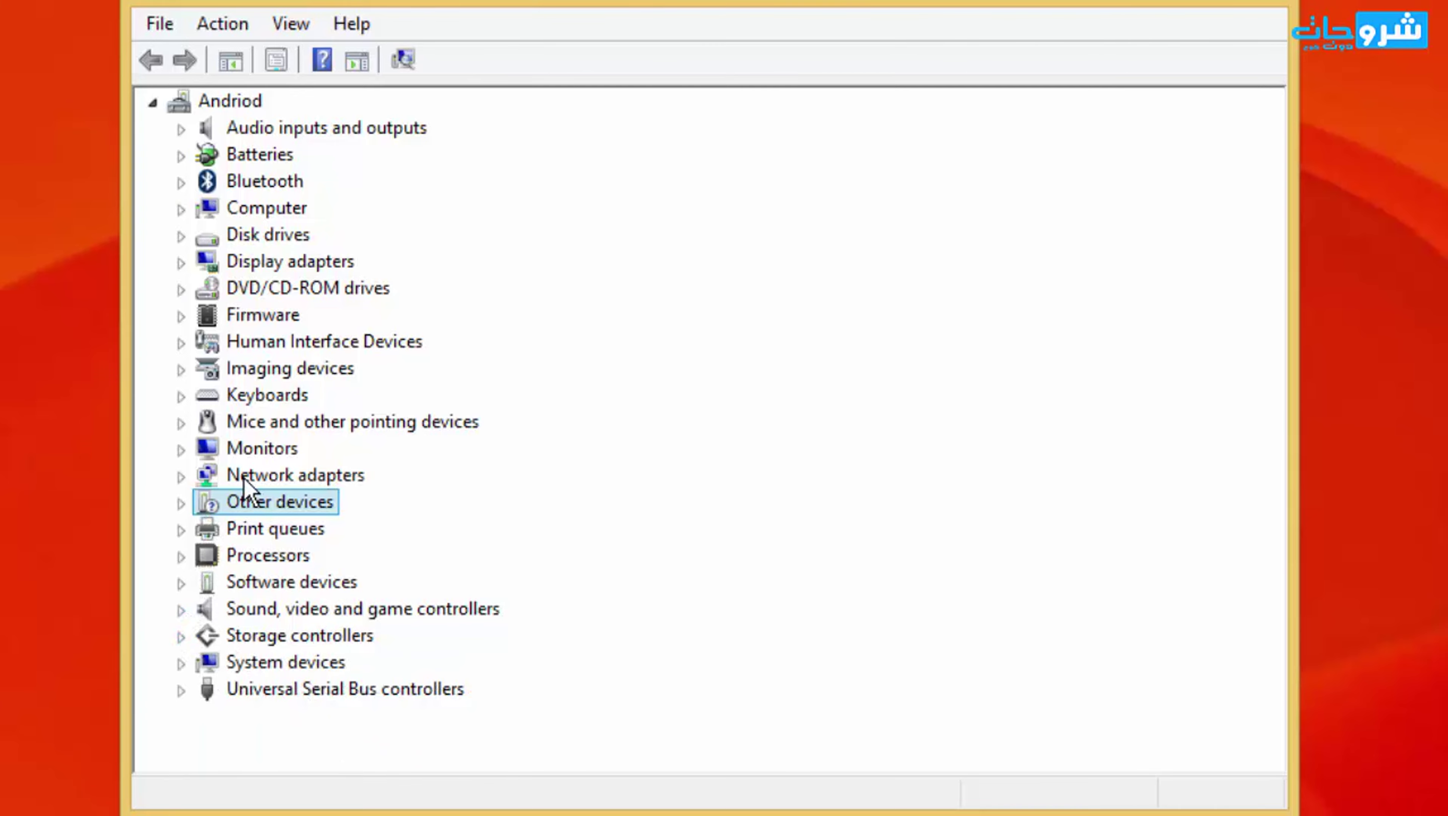
click(182, 475)
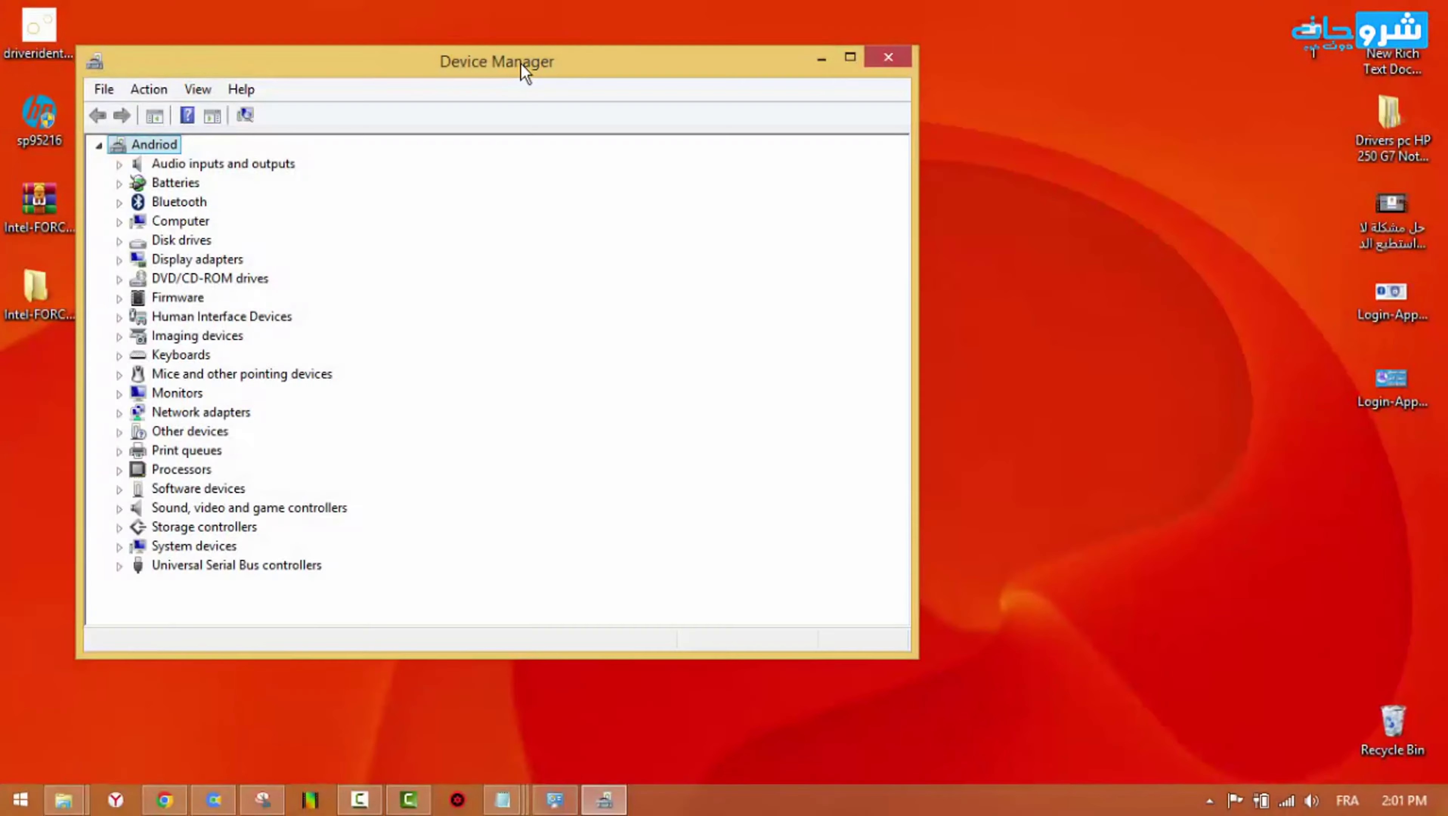
drag(521, 63, 750, 55)
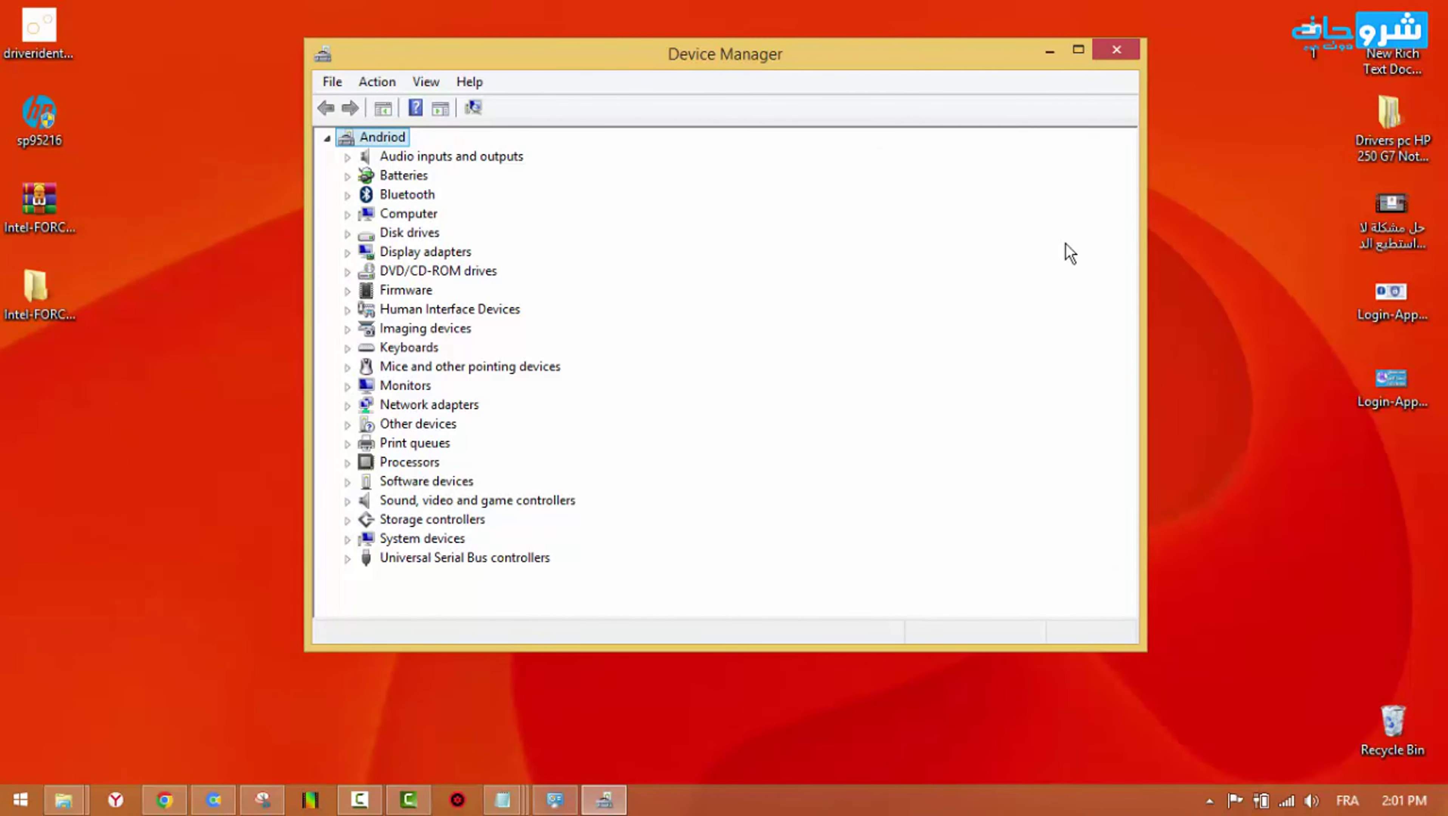